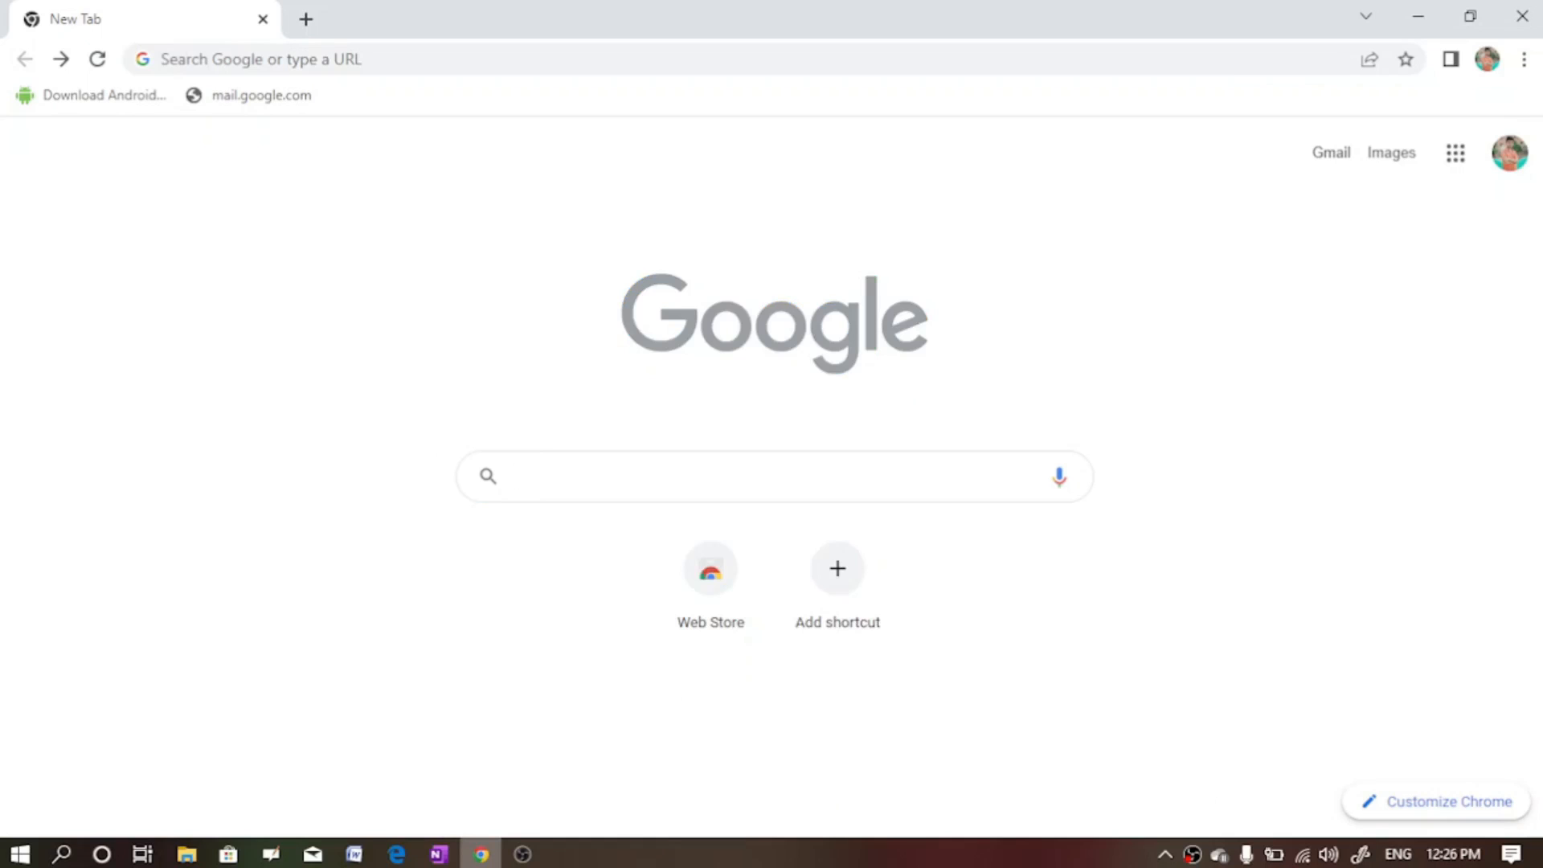
left_click(703, 485)
type("ww")
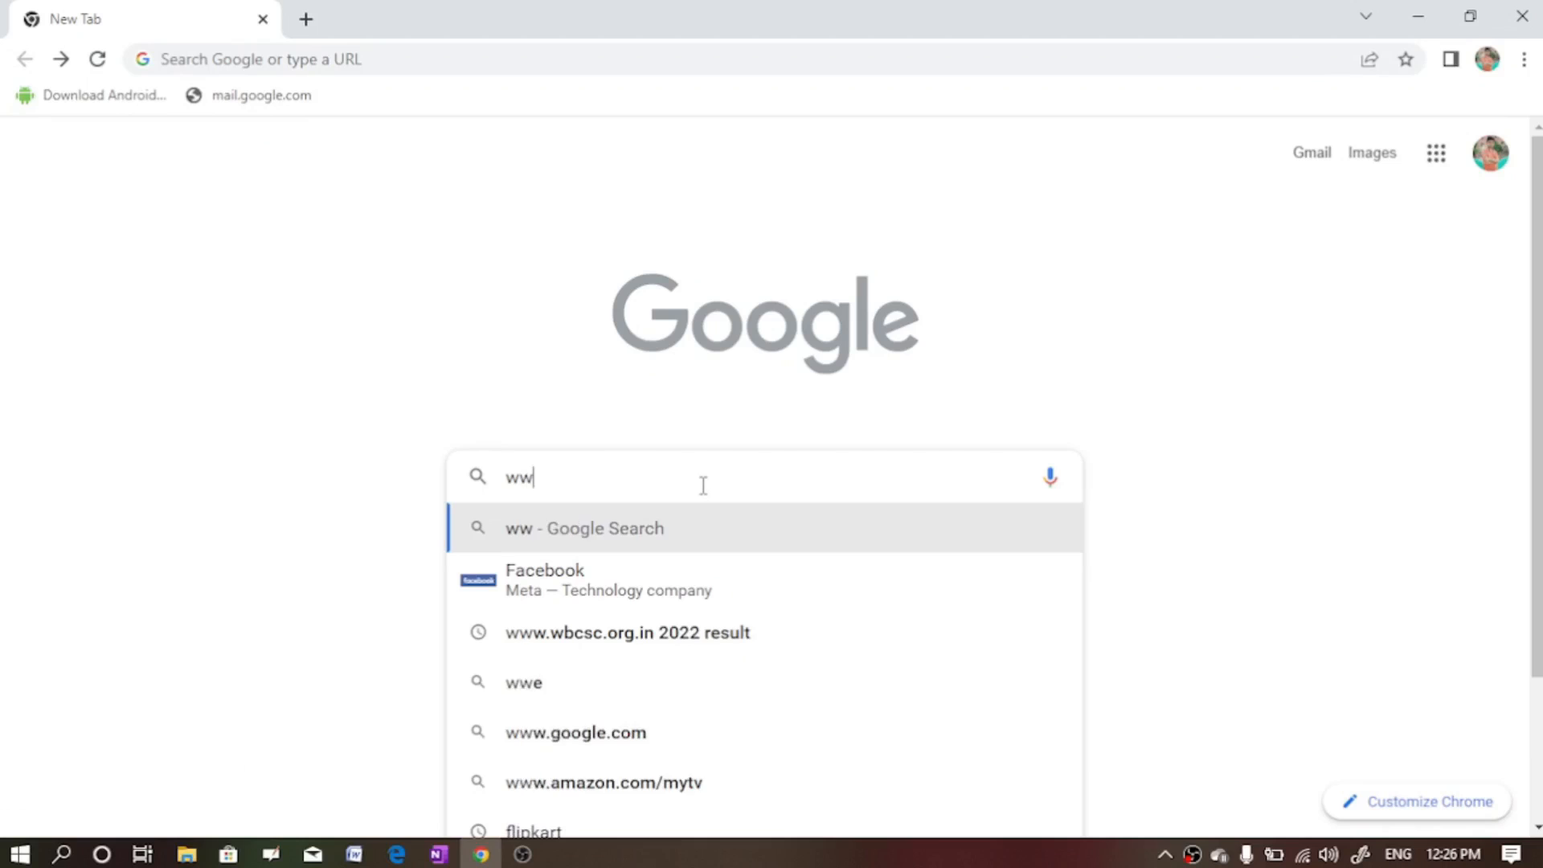
type("w.")
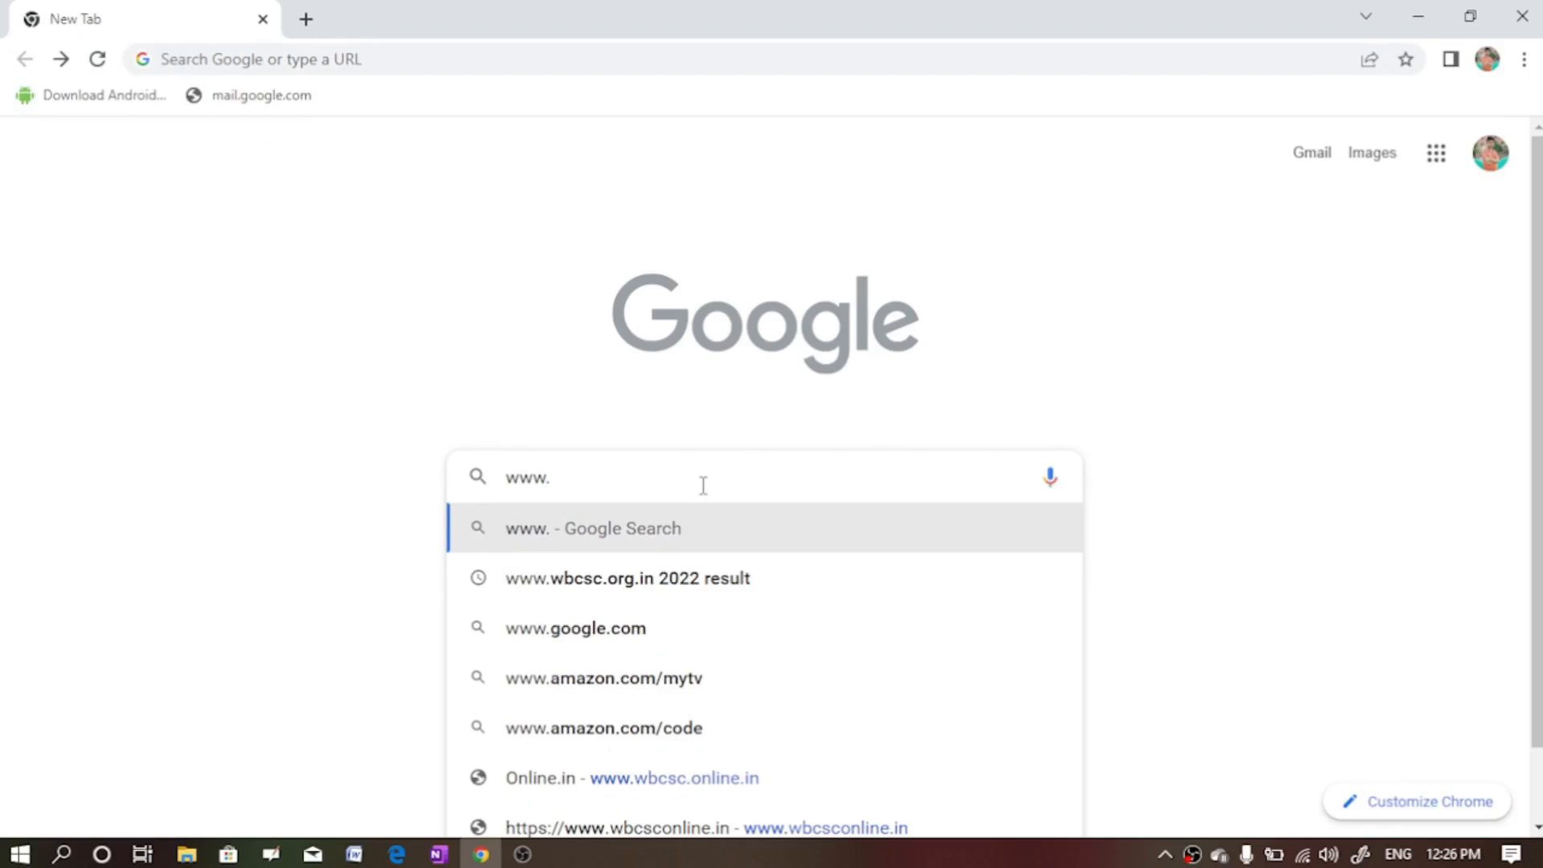
type("w")
type("bcs")
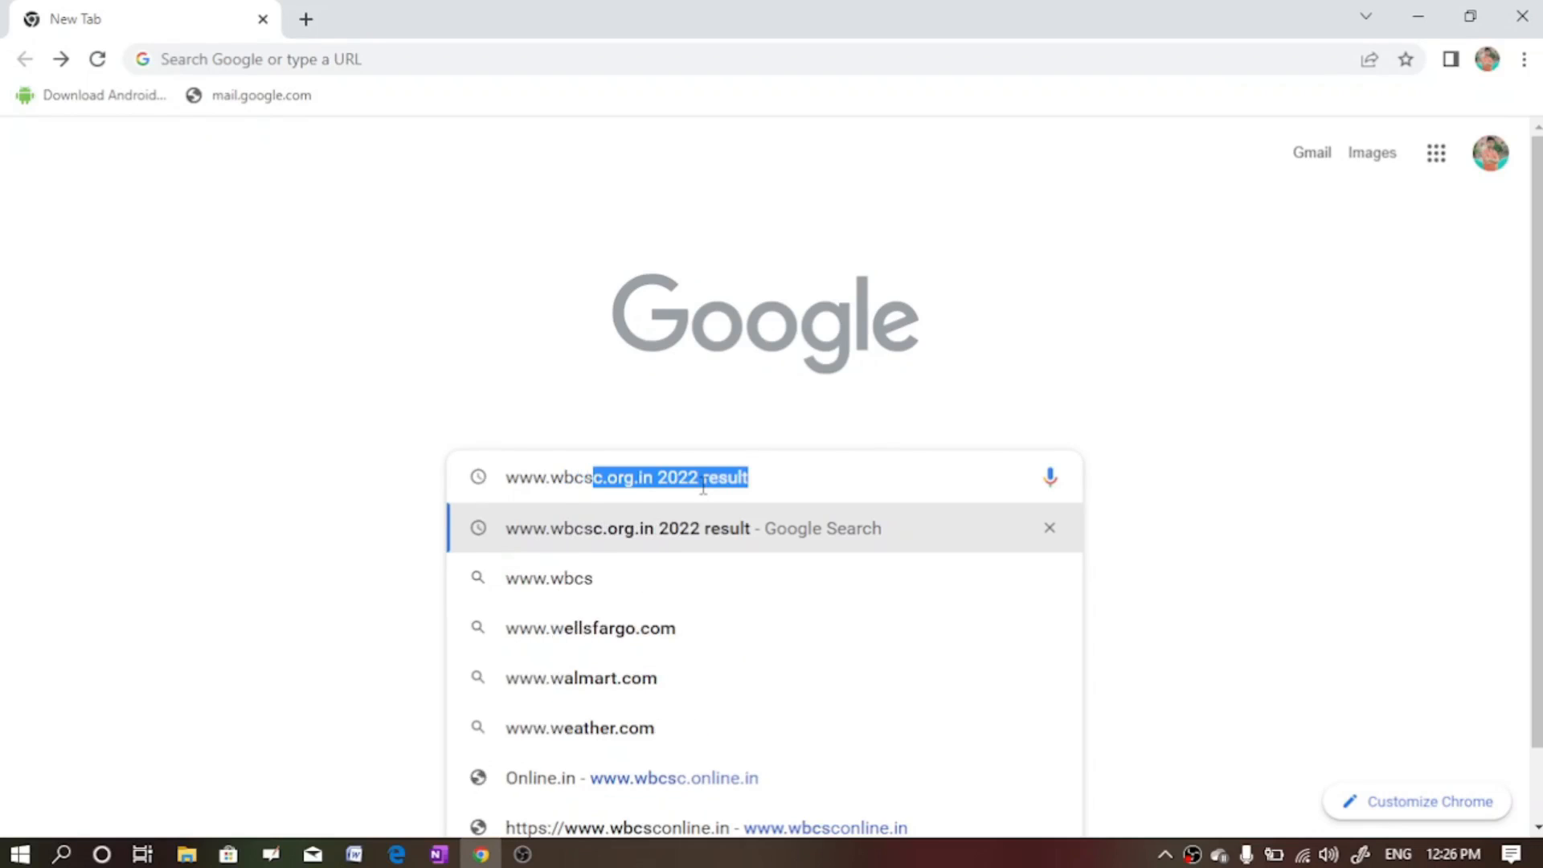
type("conl")
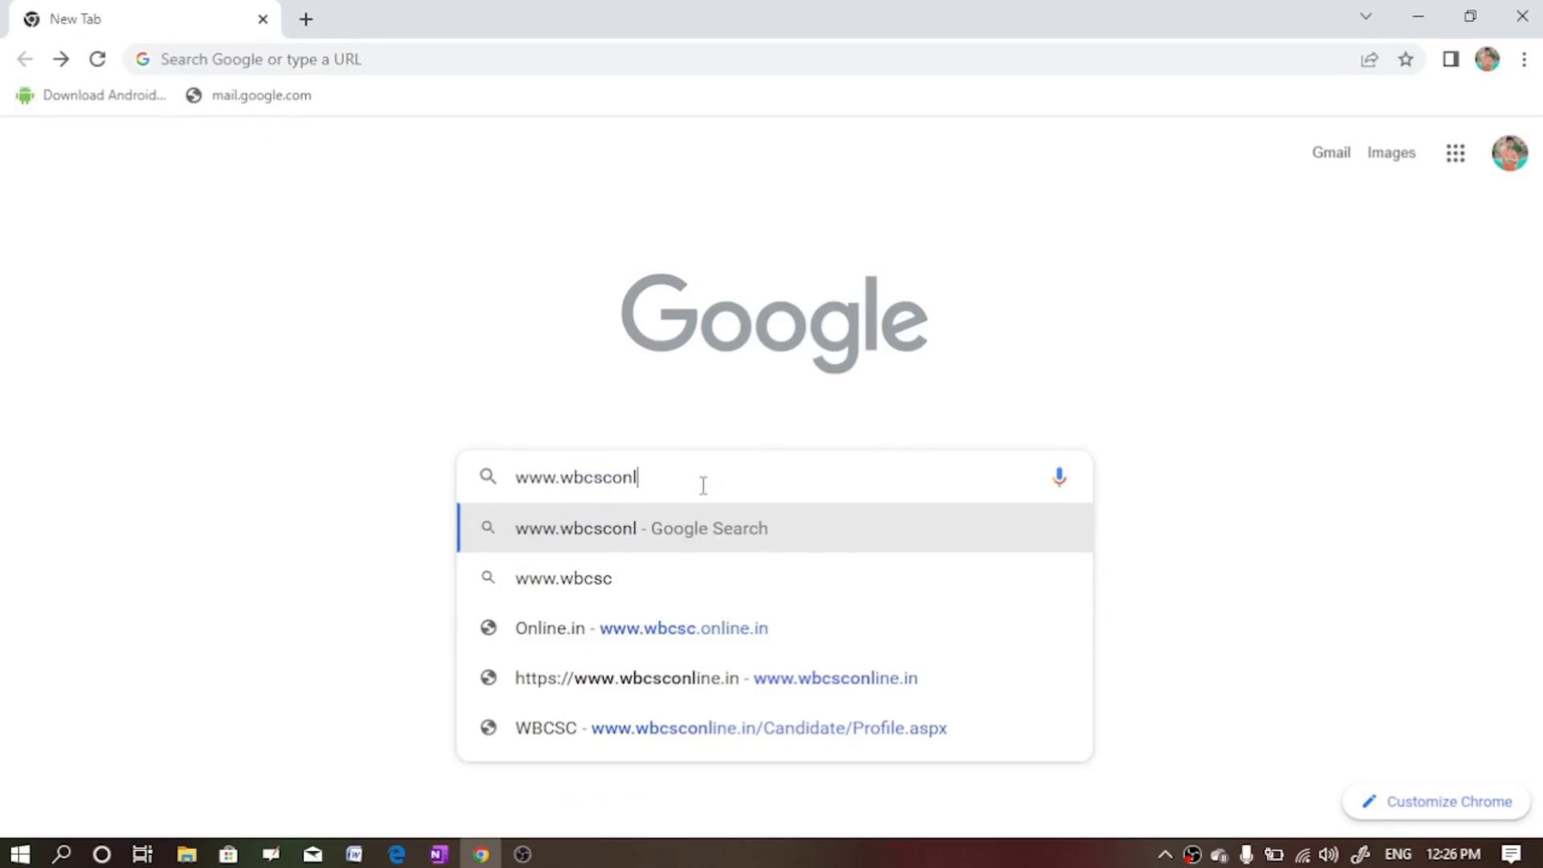
type("ine")
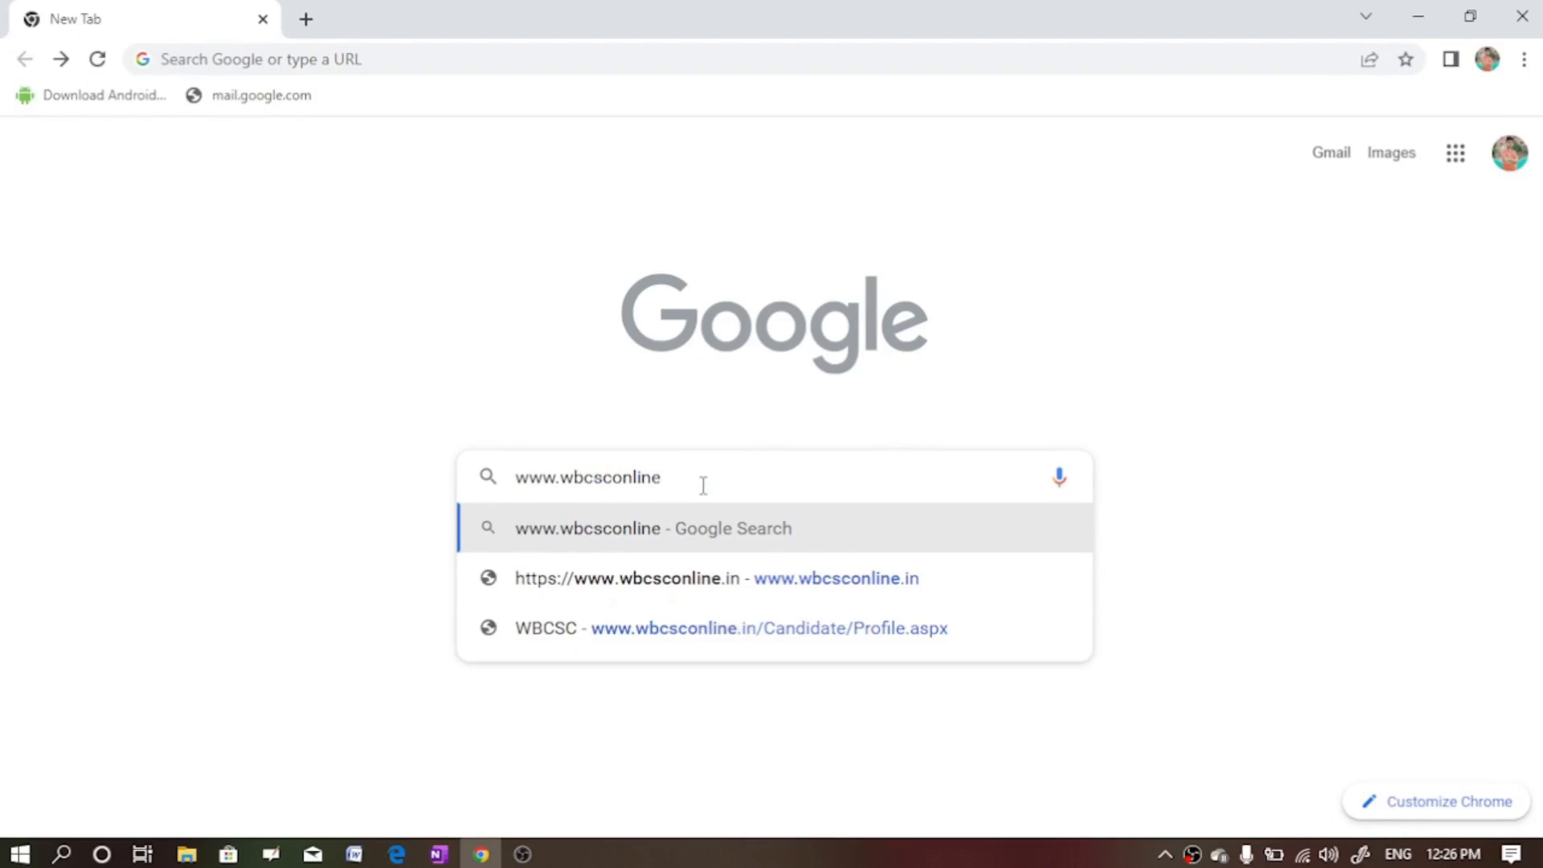
type(".in")
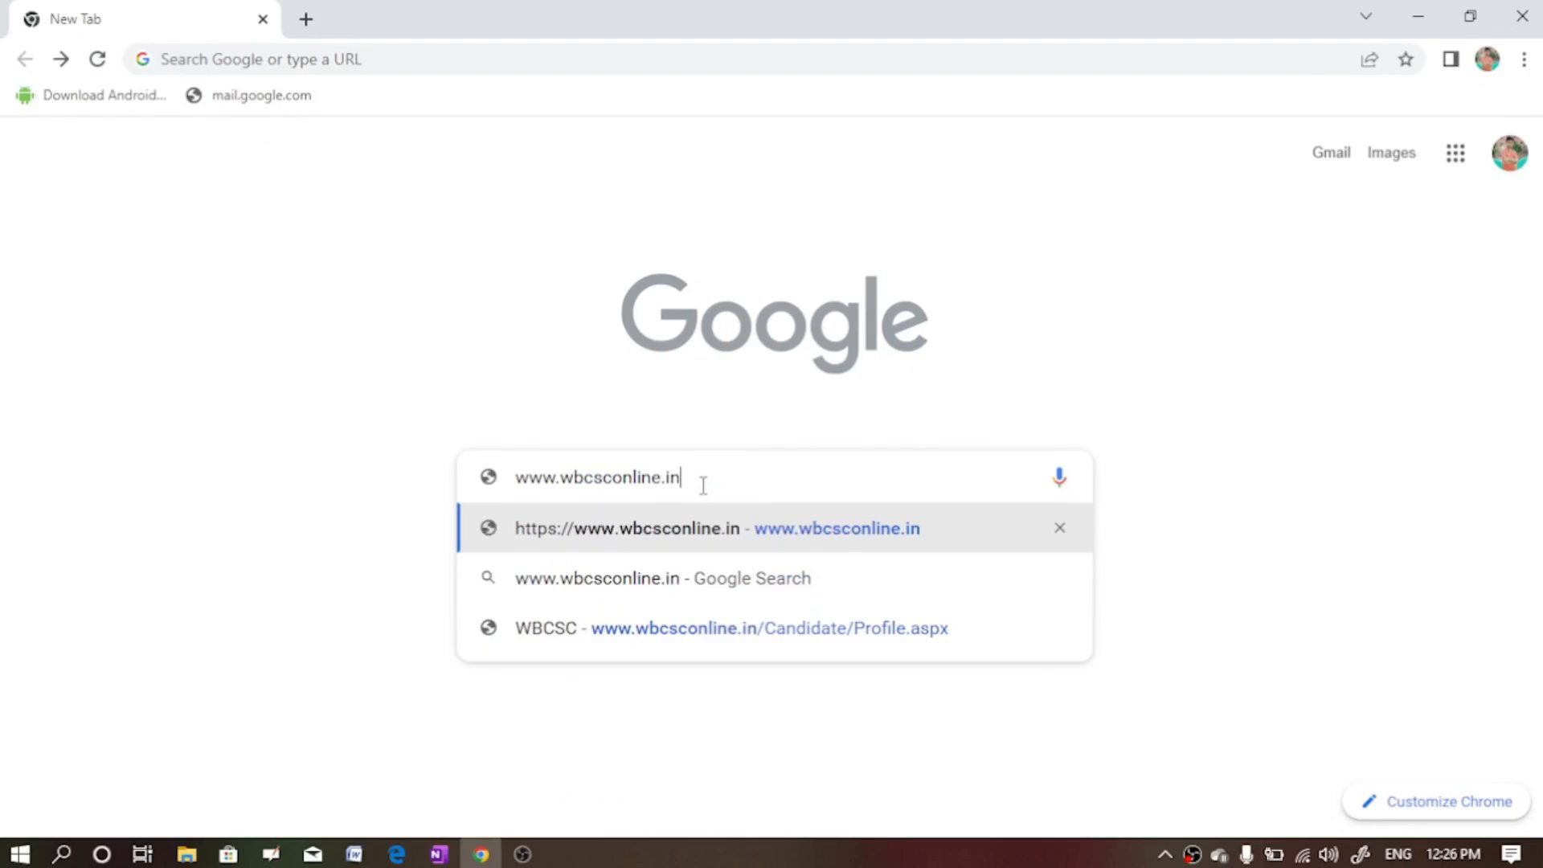
key("Return")
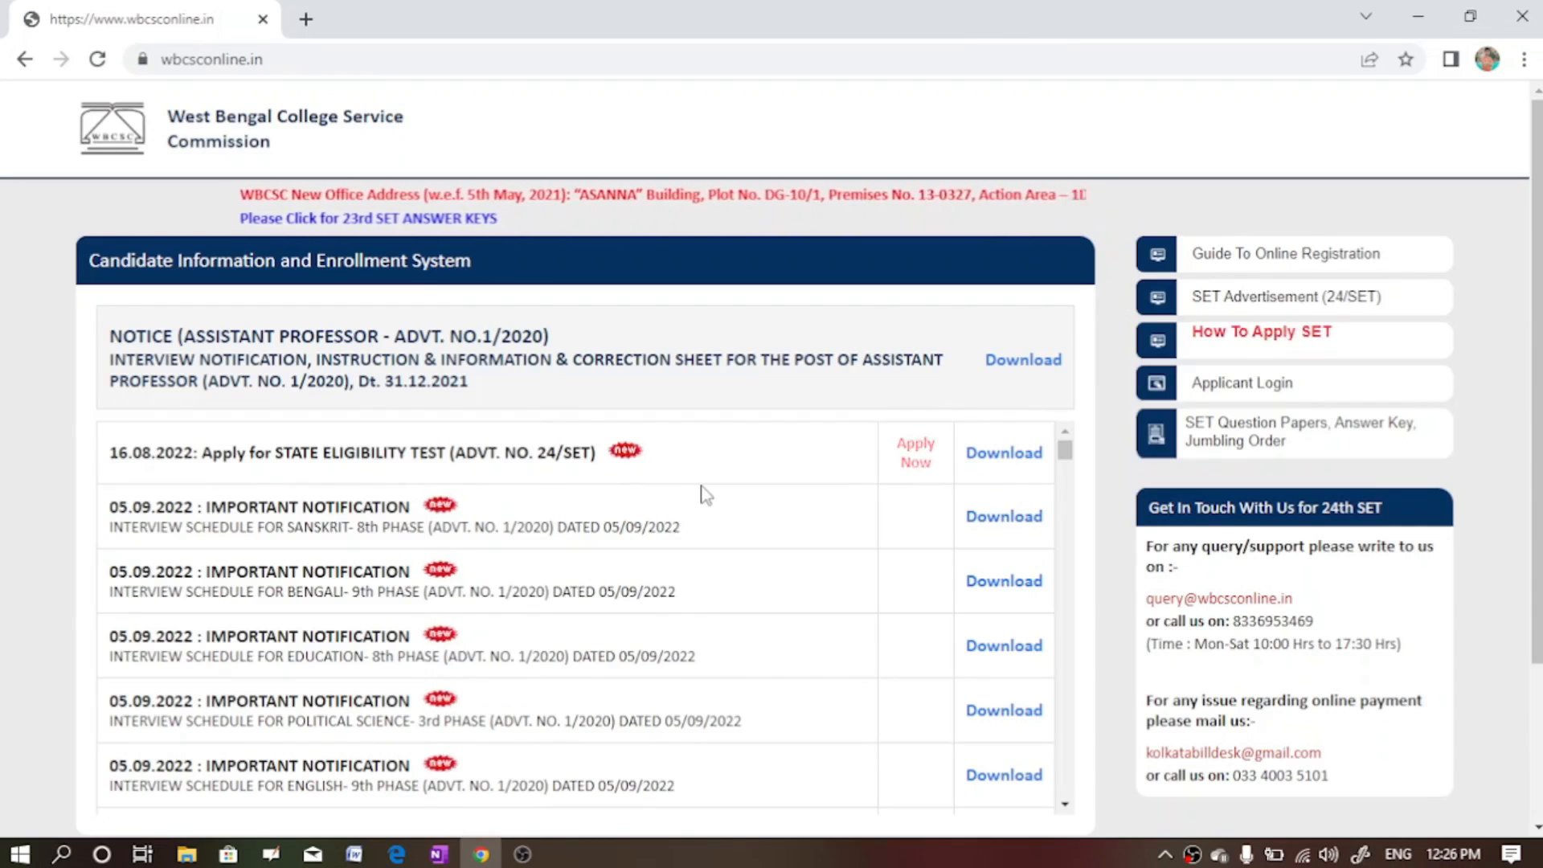
- Start the 'Apply Now' application for STATE ELIGIBILITY TEST (ADVT. NO. 24/SET)
left_click(1538, 830)
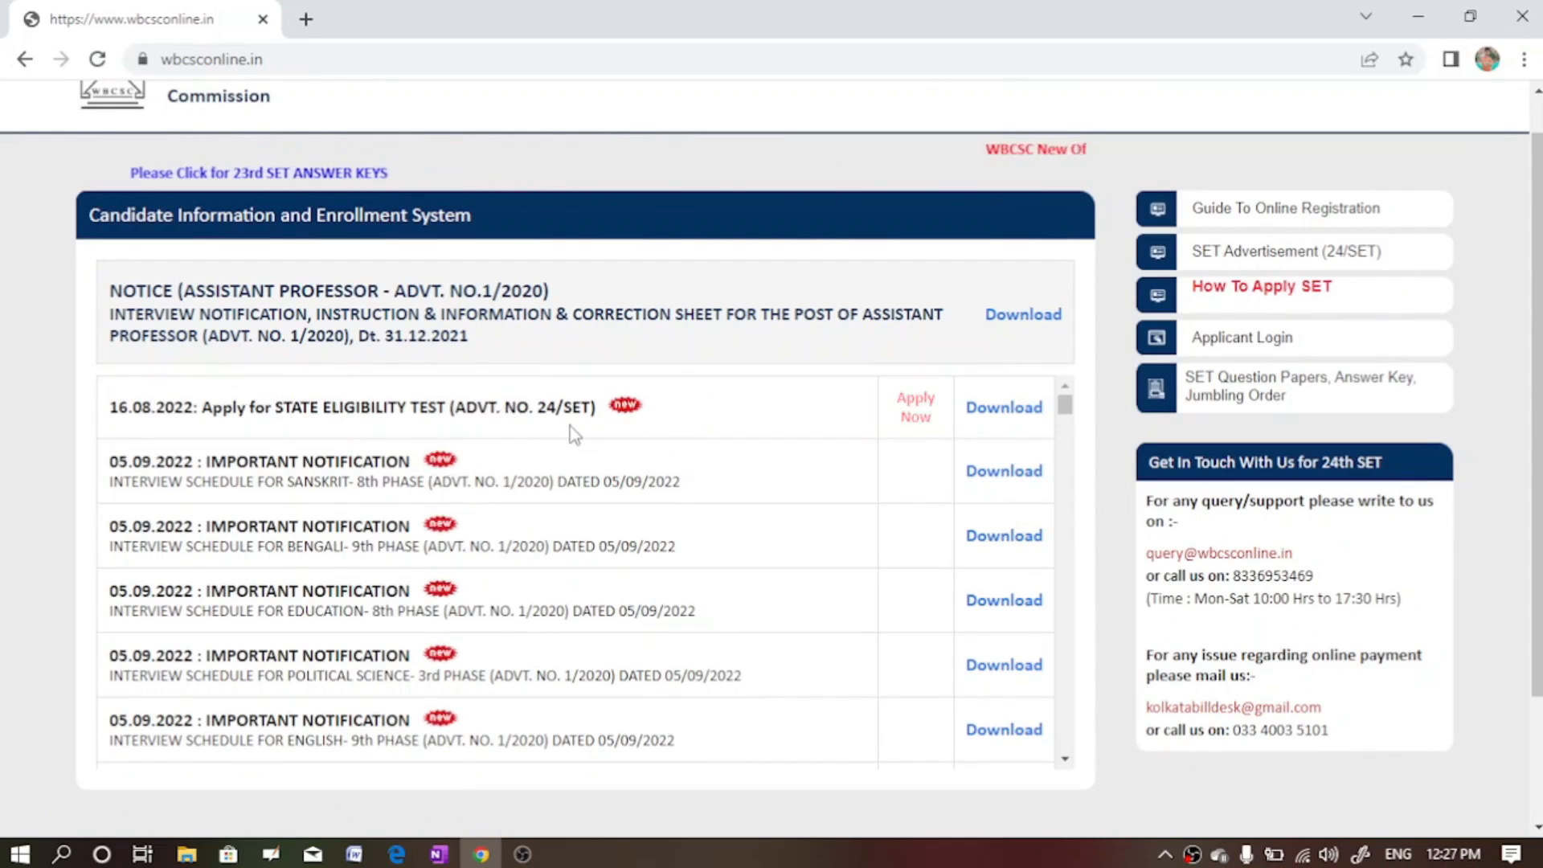
left_click(921, 416)
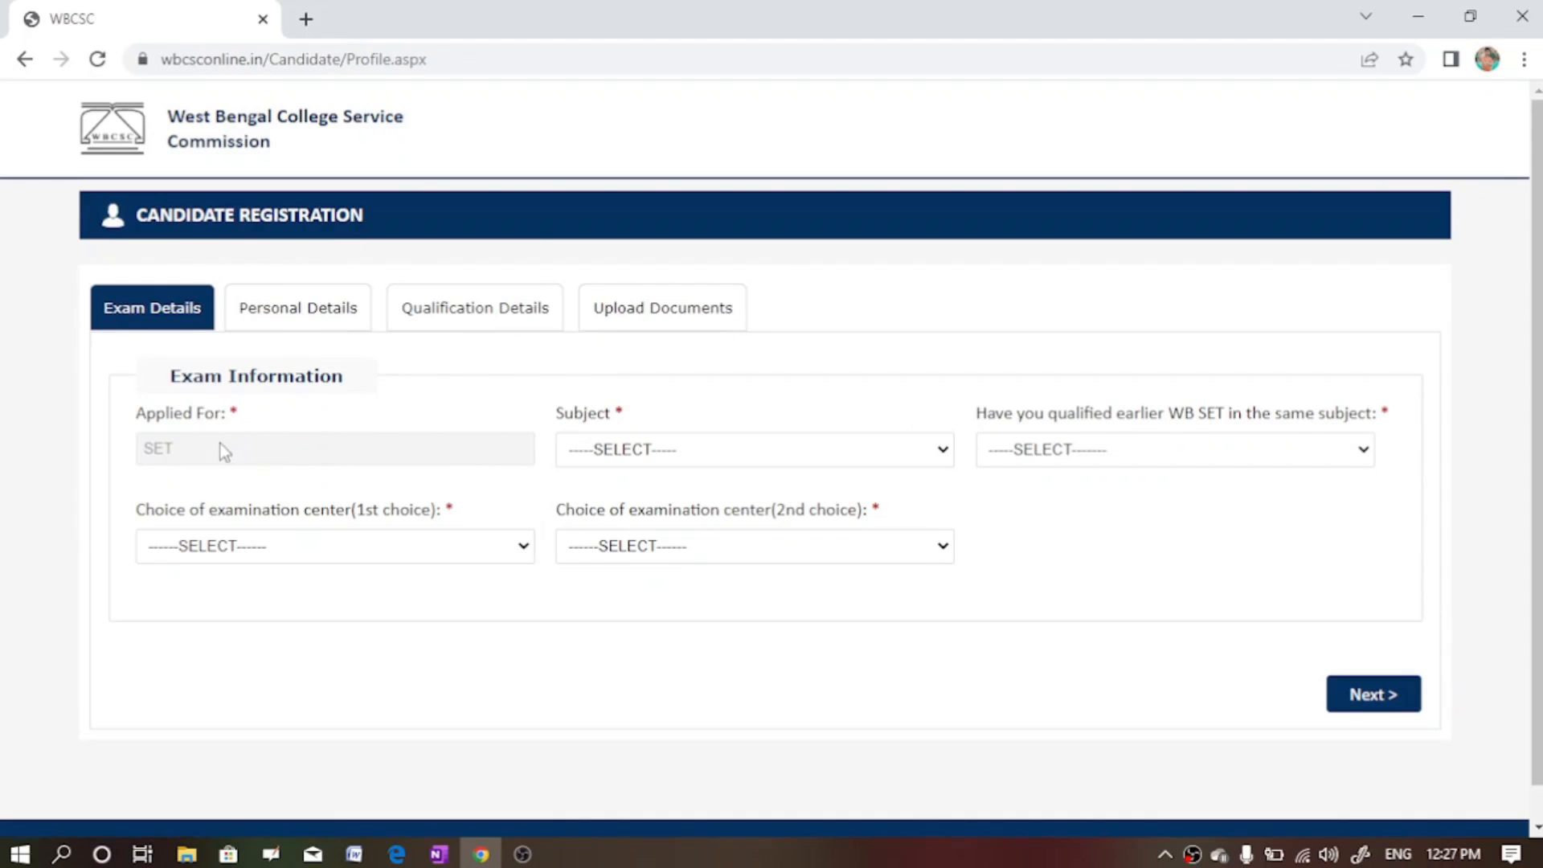
- Choose subject ENGLISH -01, NO for earlier WB SET, centres KOLKATA then NADIA, and continue
left_click(731, 457)
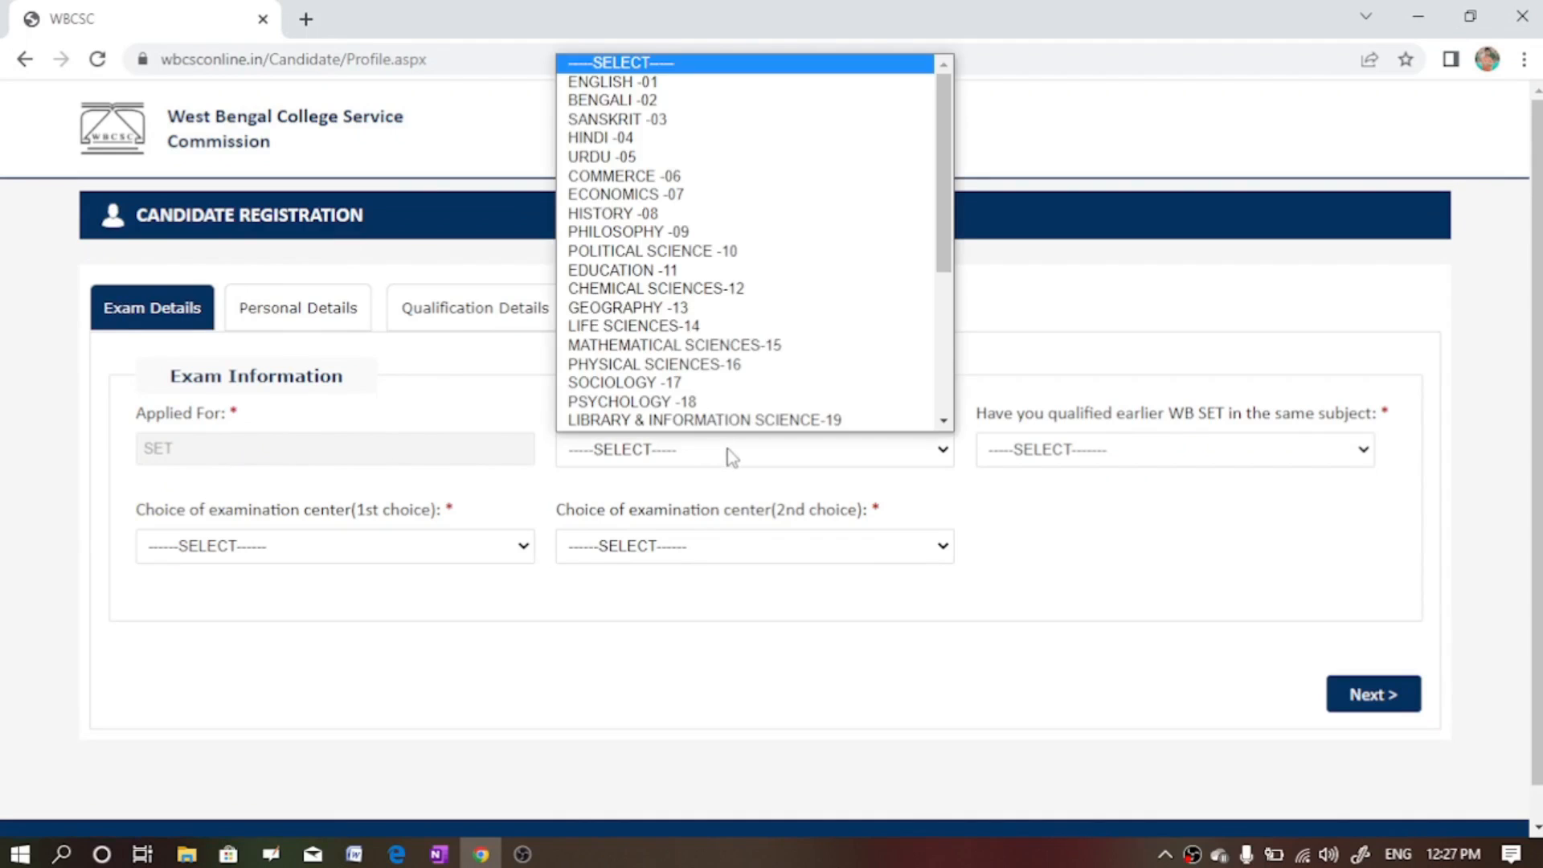
left_click(641, 83)
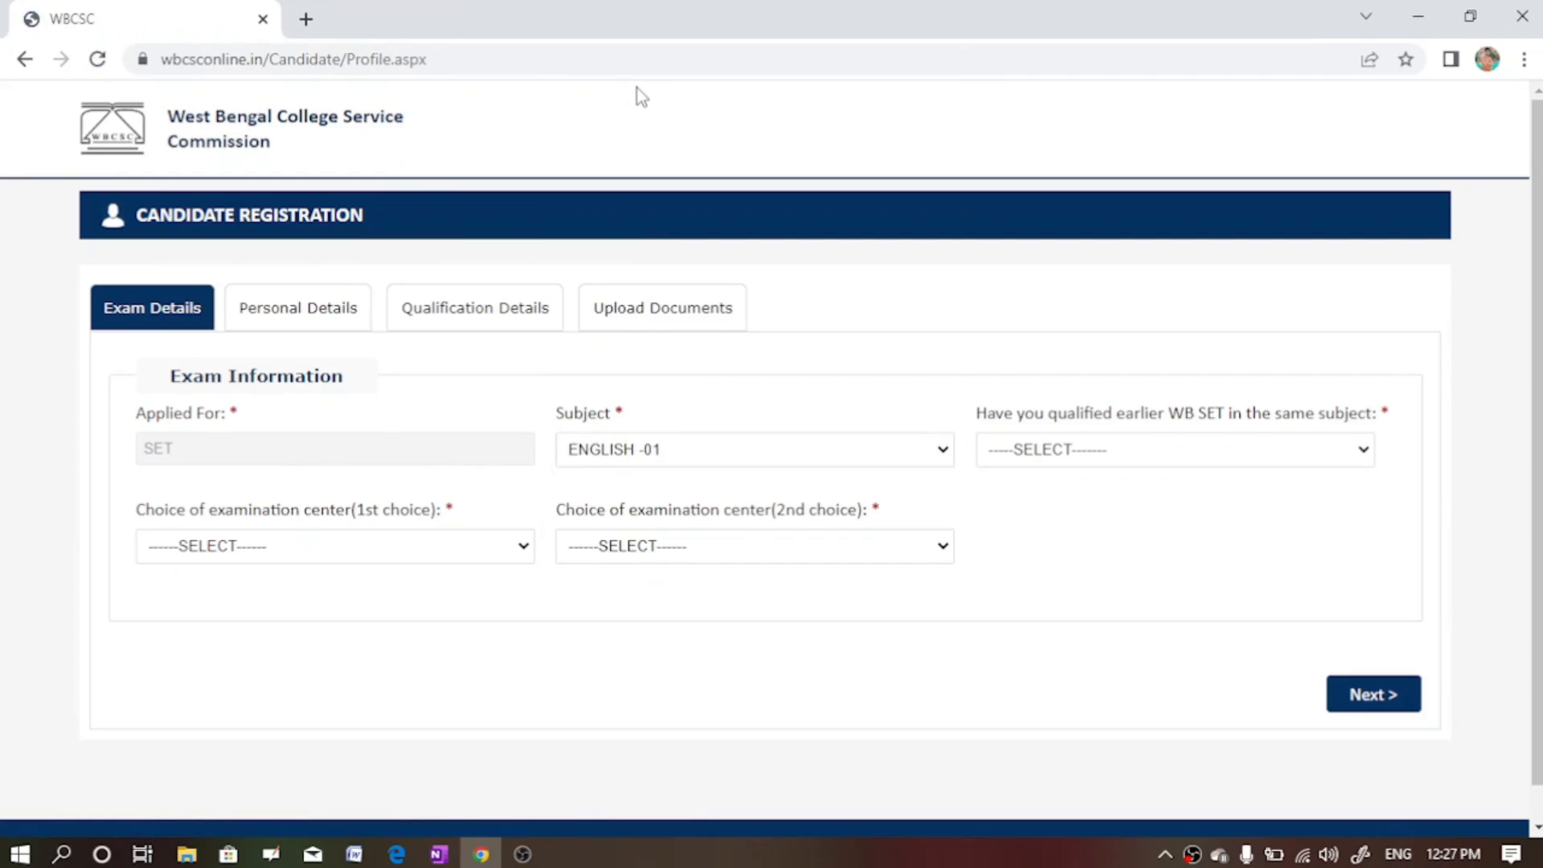
left_click(1134, 458)
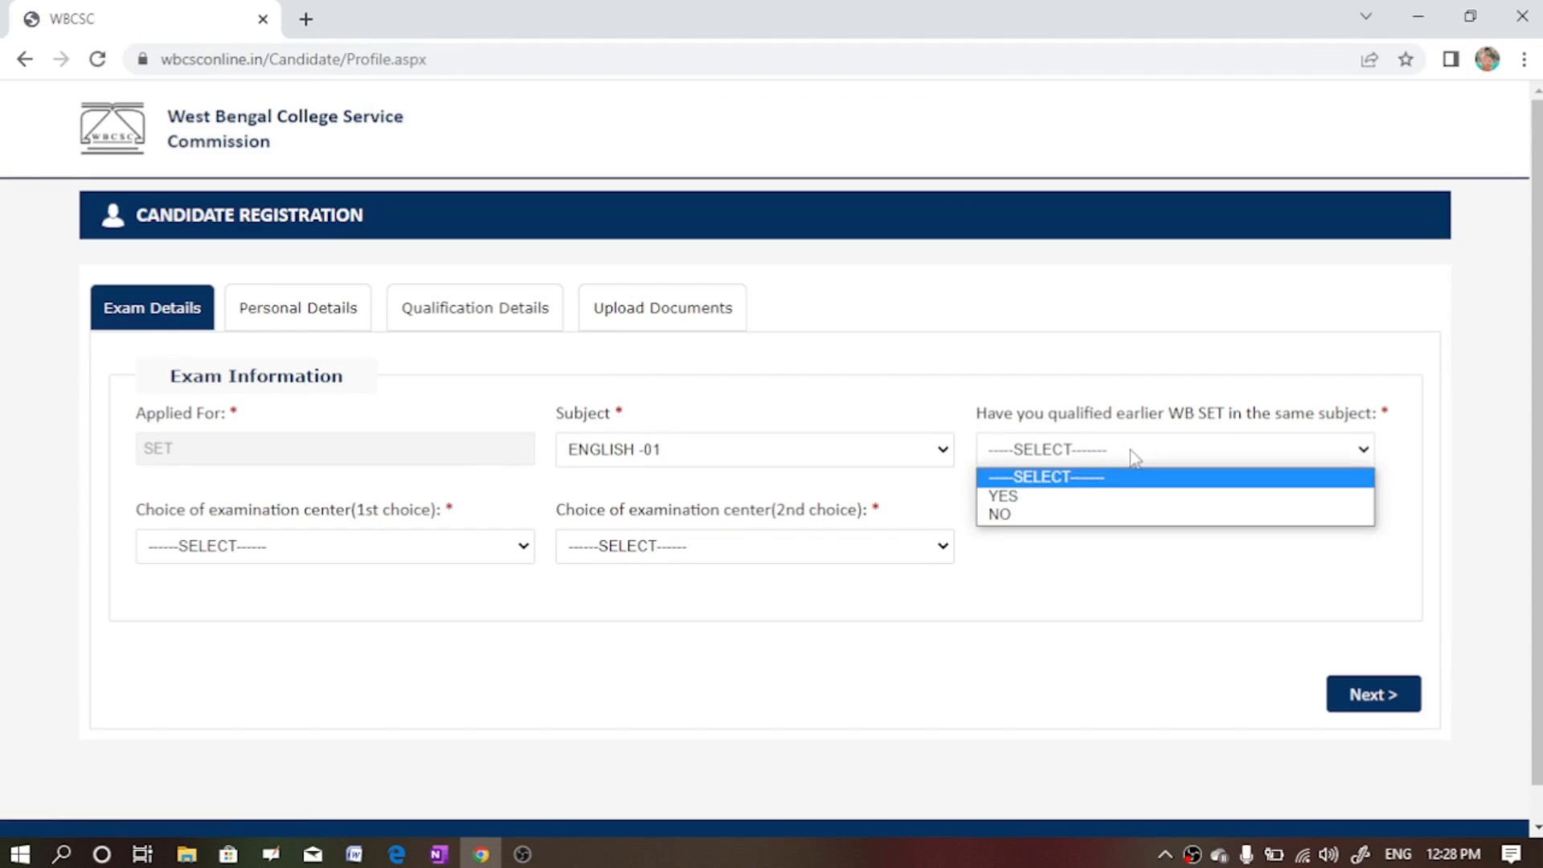
left_click(1051, 515)
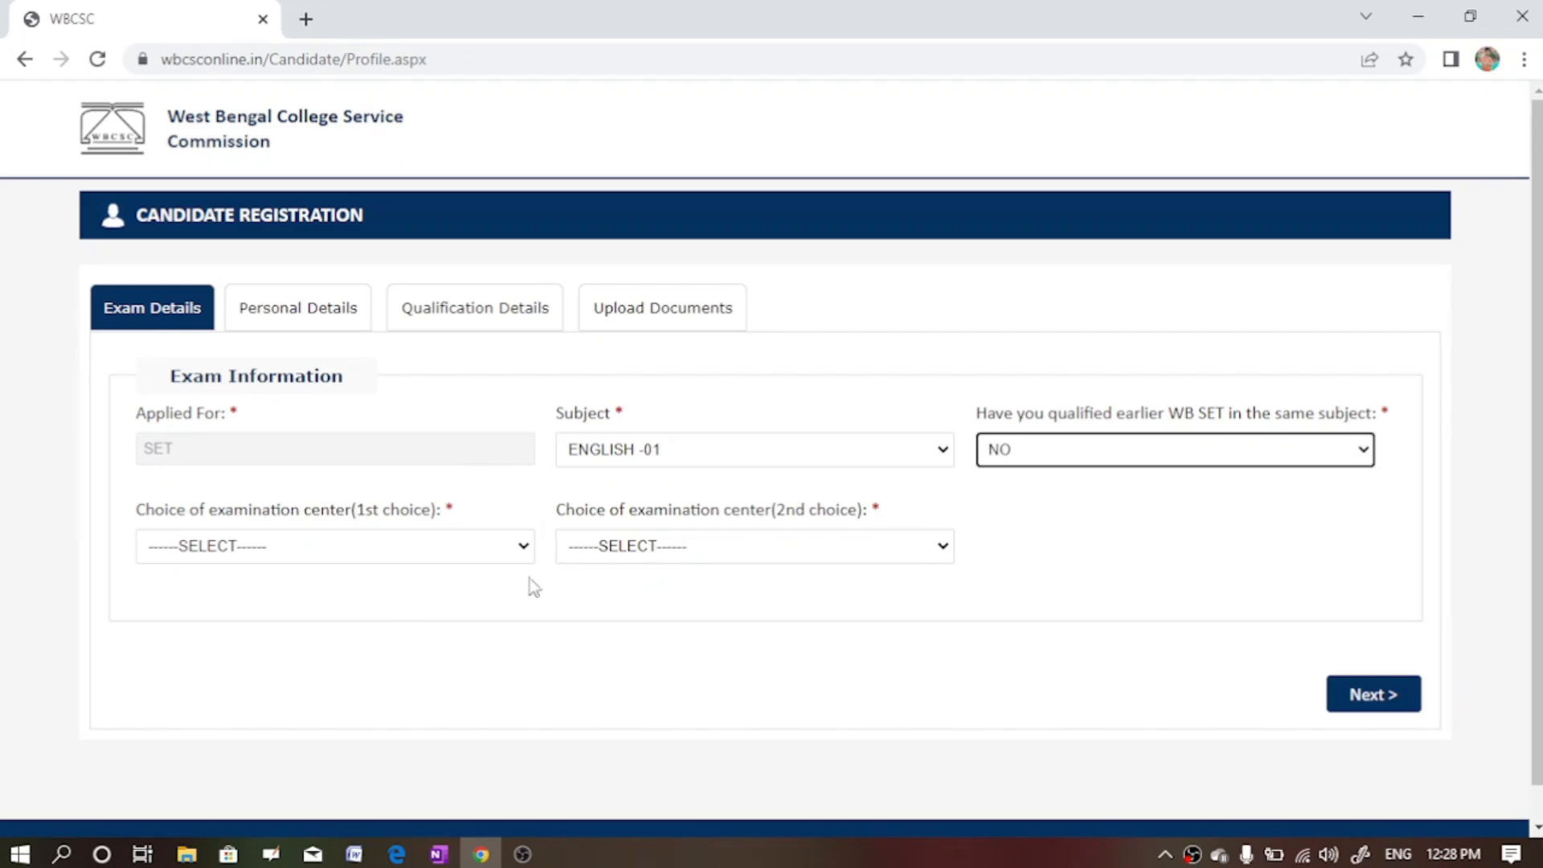
left_click(363, 546)
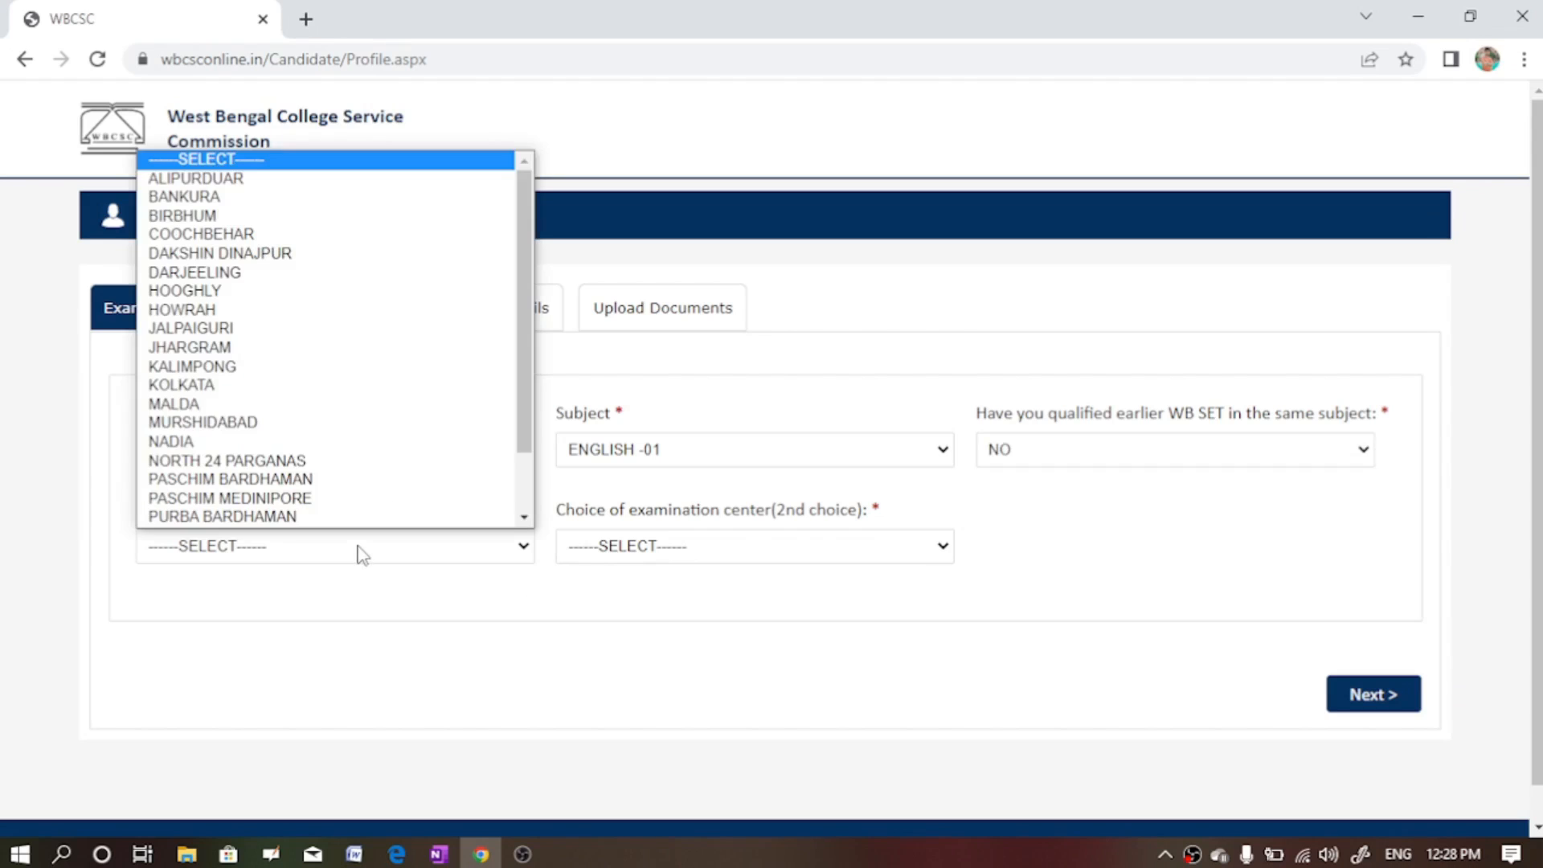
left_click(164, 386)
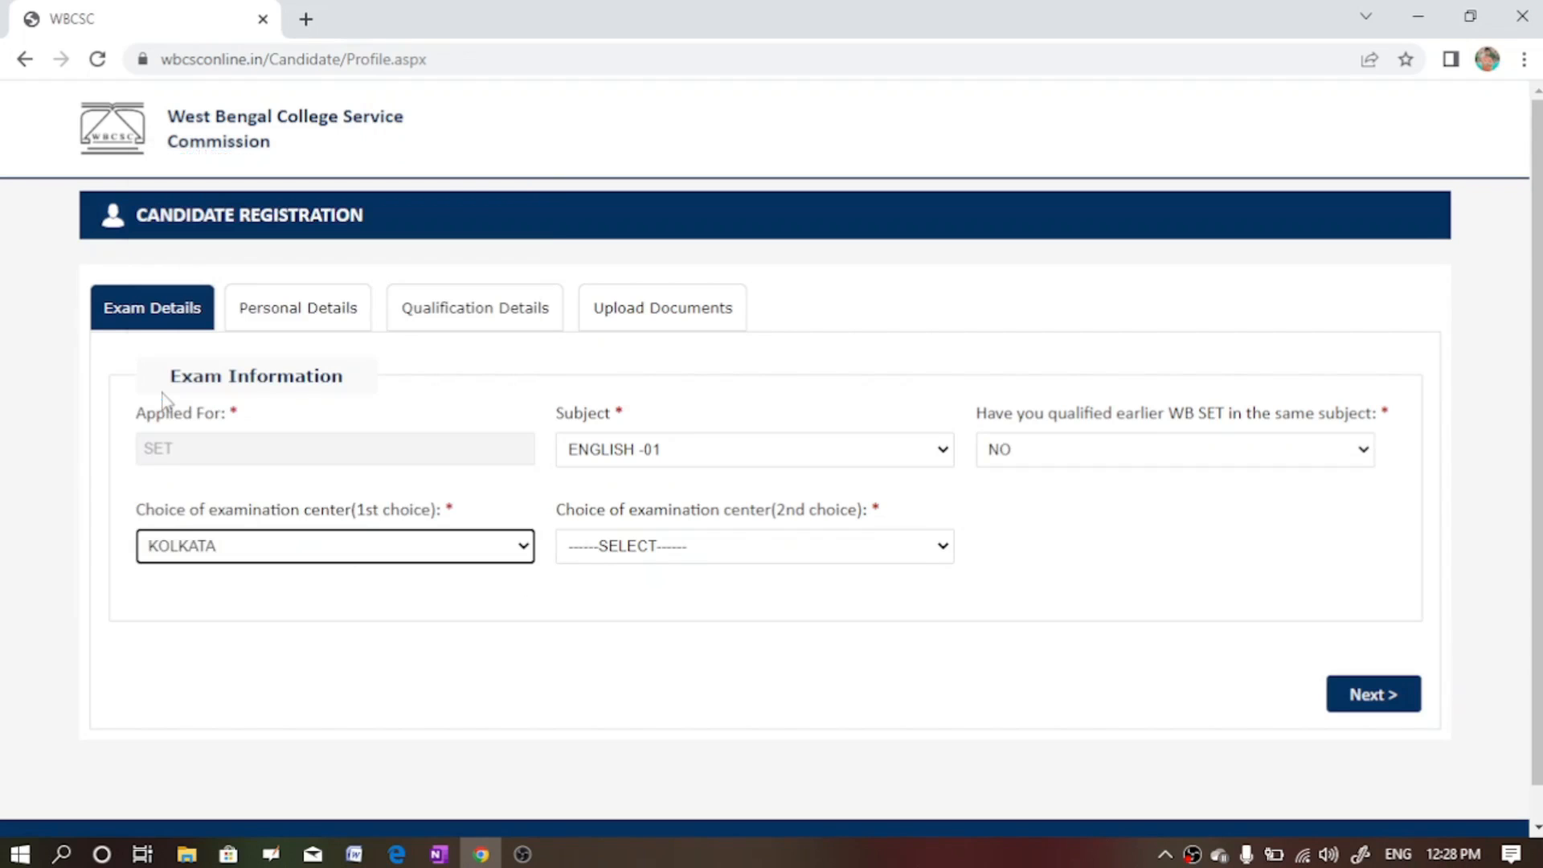
left_click(777, 562)
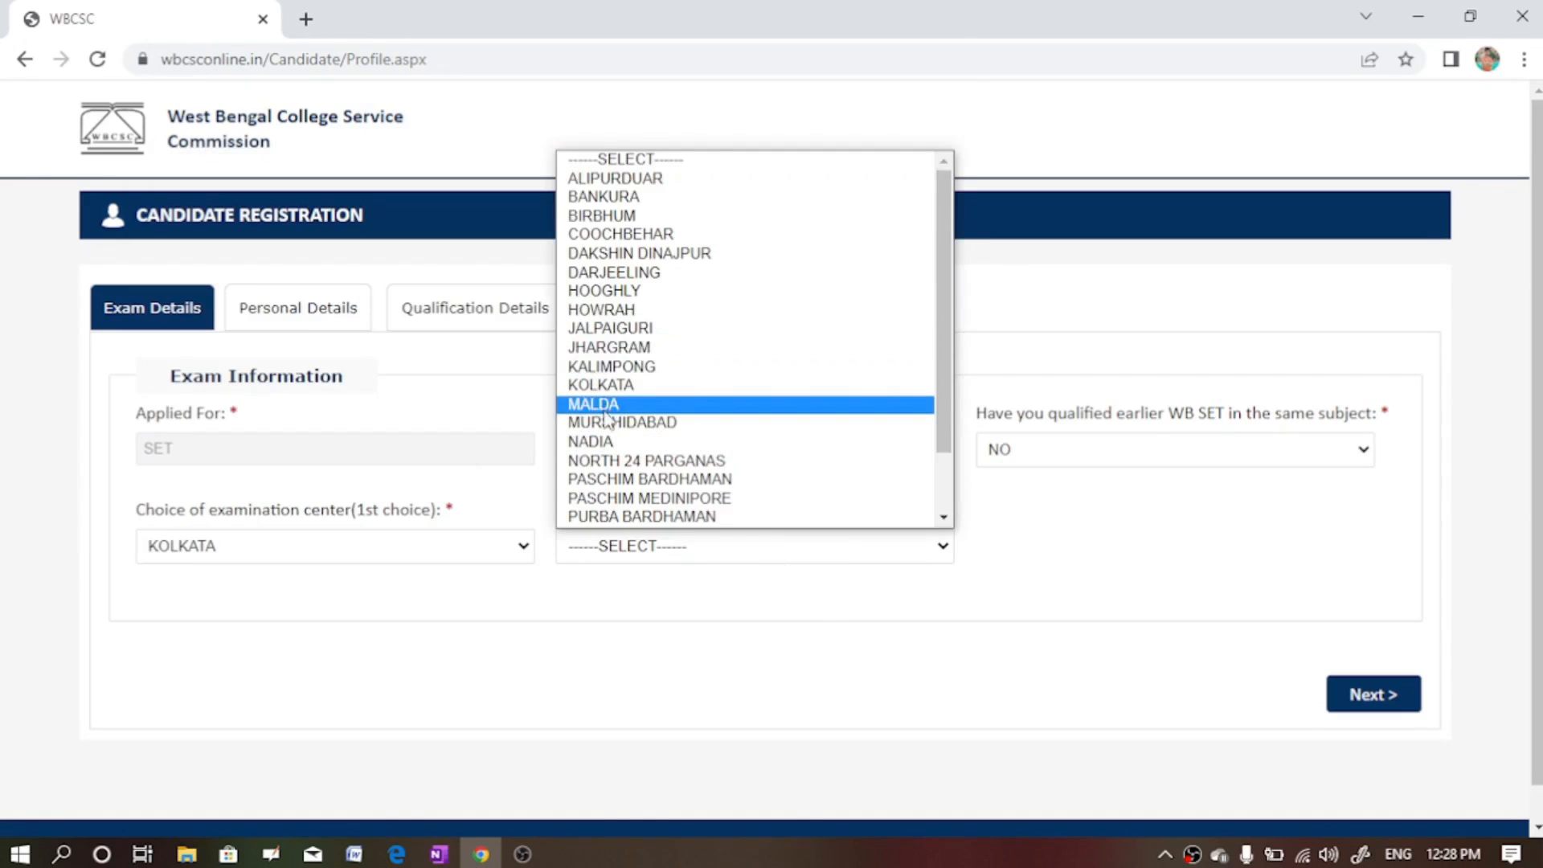
left_click(598, 446)
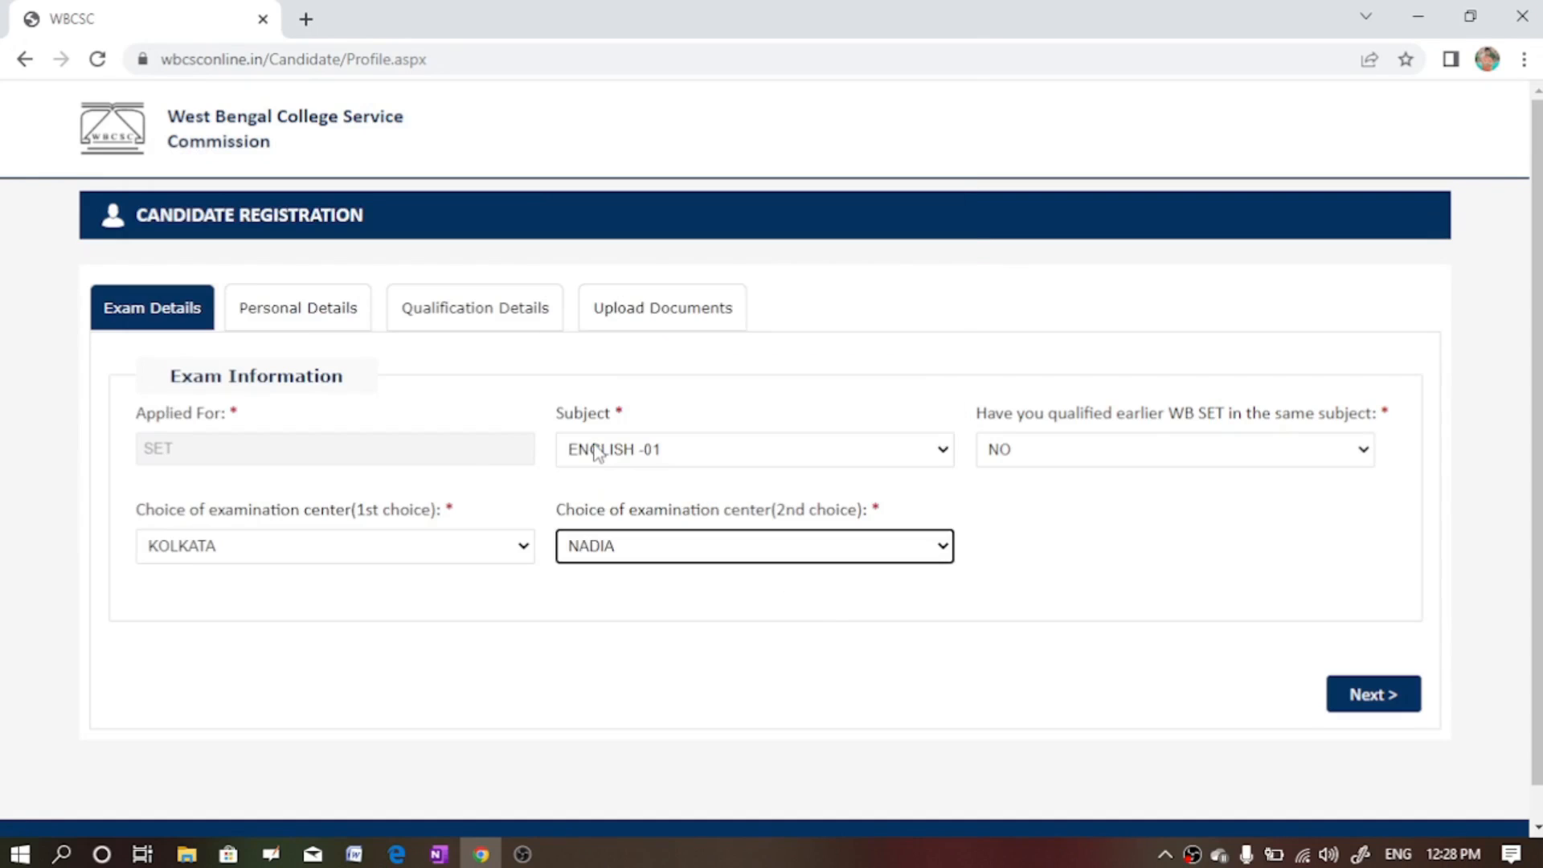
left_click(1359, 709)
- Go to Personal Details and enter the candidate's first and last name
left_click(1376, 696)
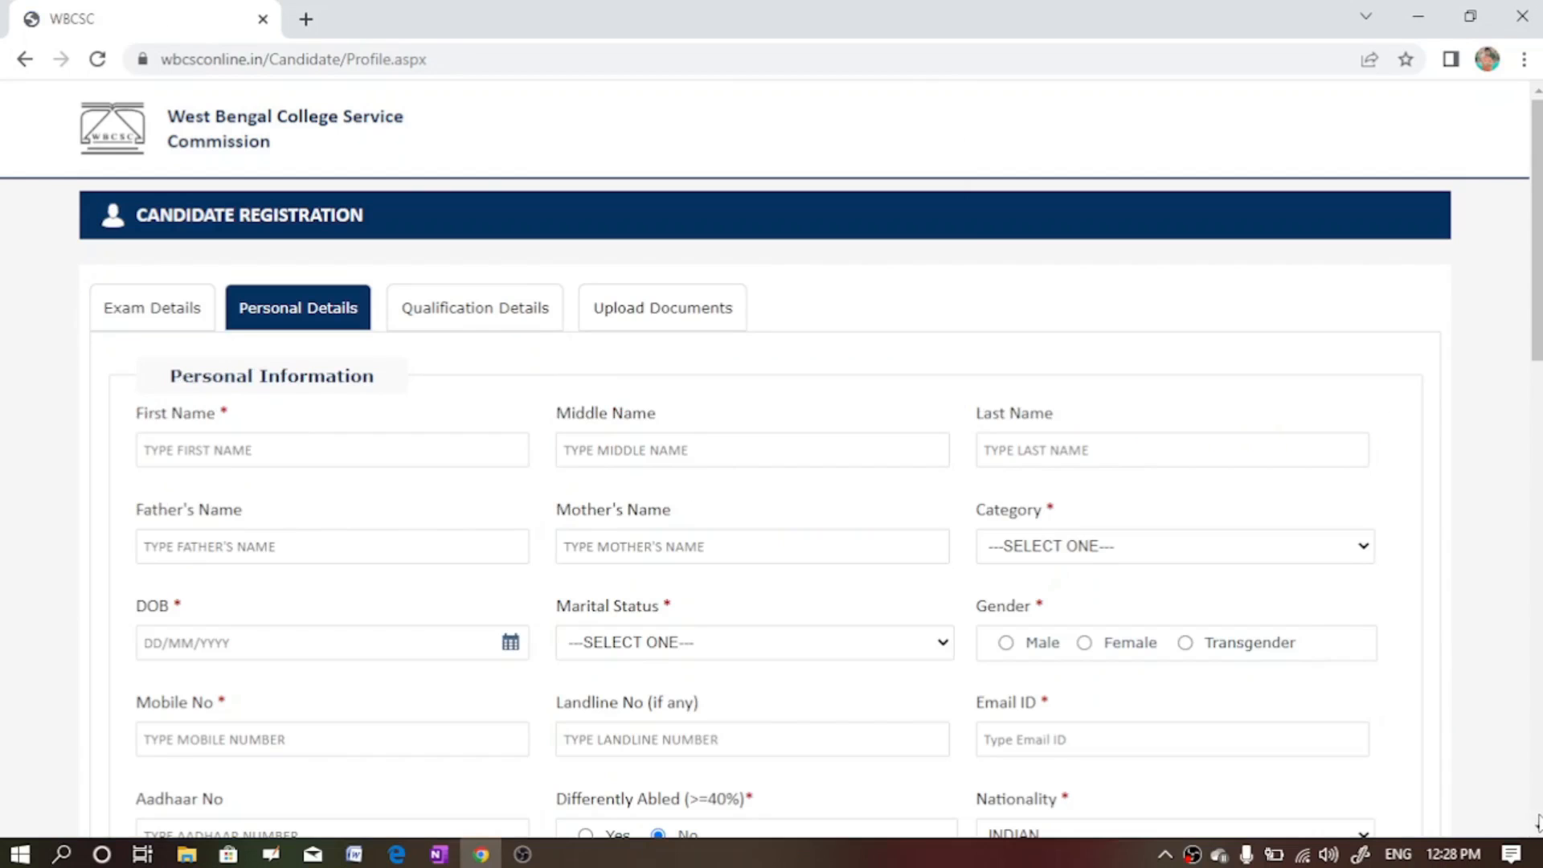
scroll(1538, 825, "down", 8)
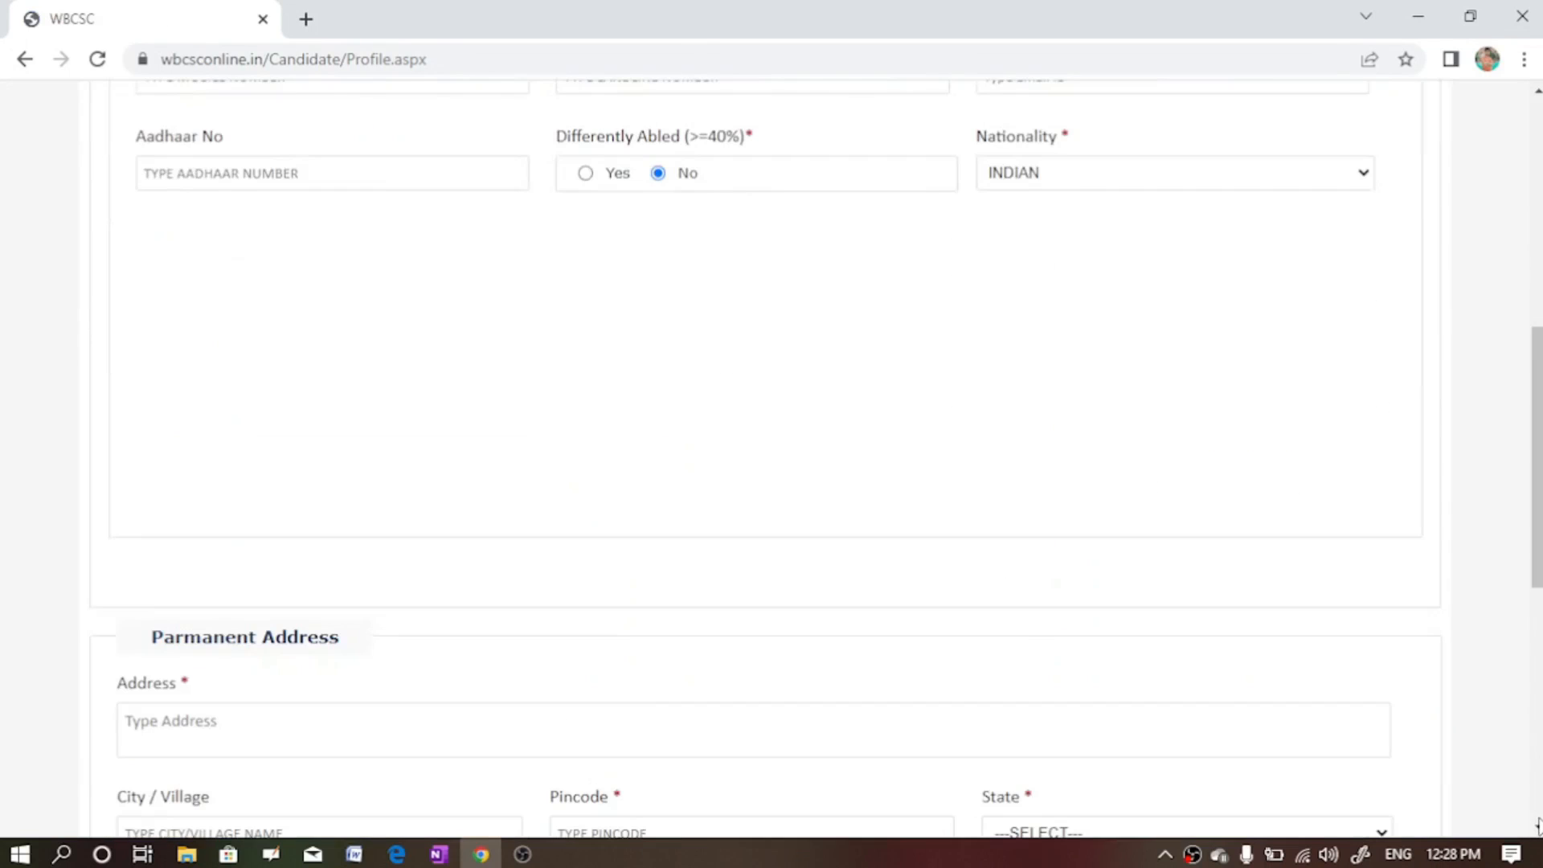
left_click(1539, 163)
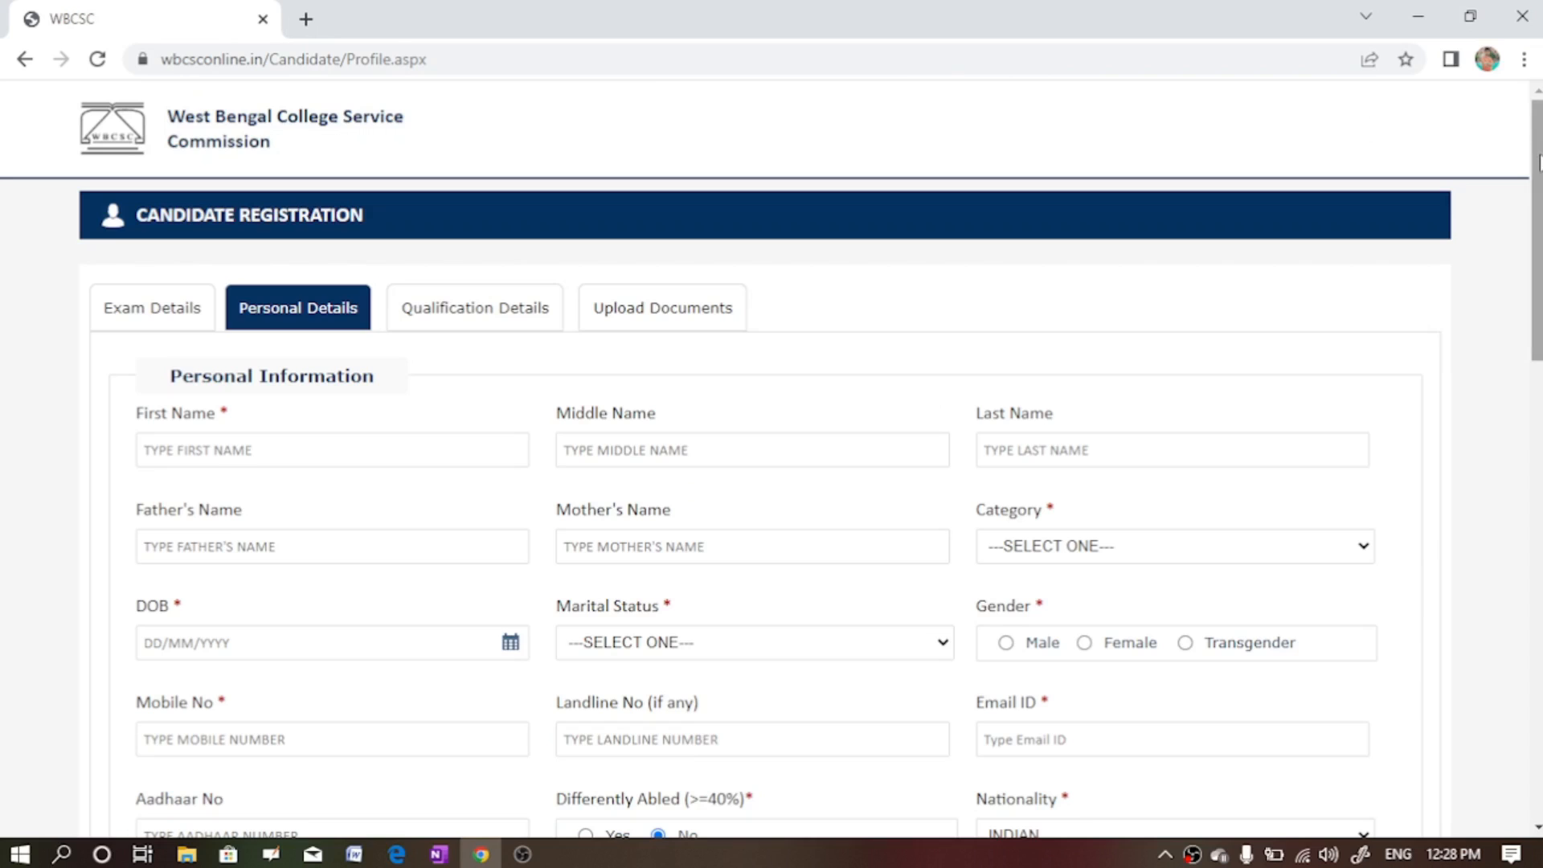
left_click(233, 452)
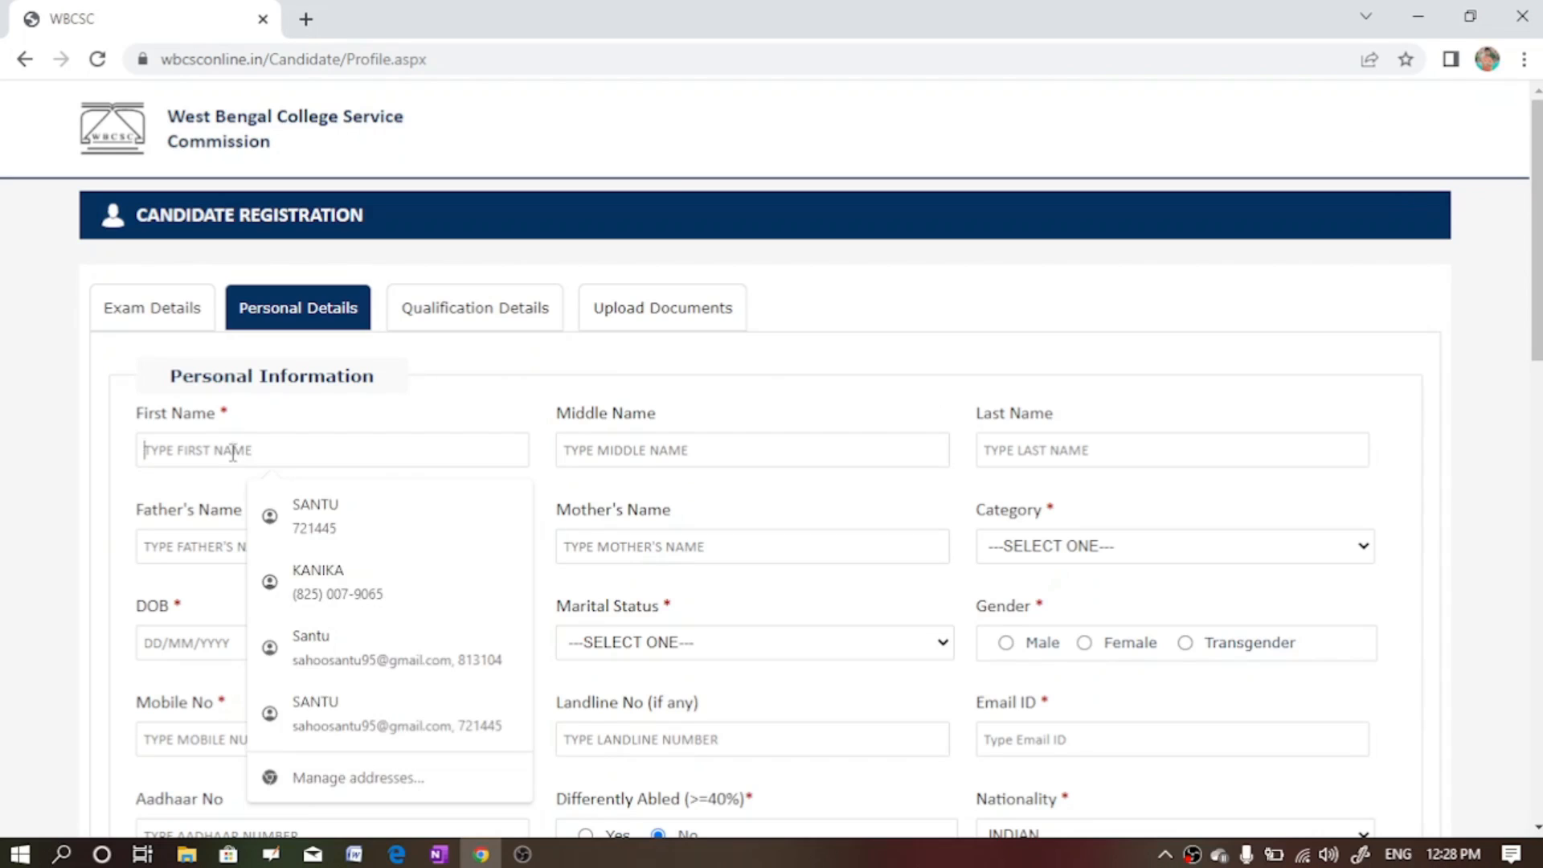
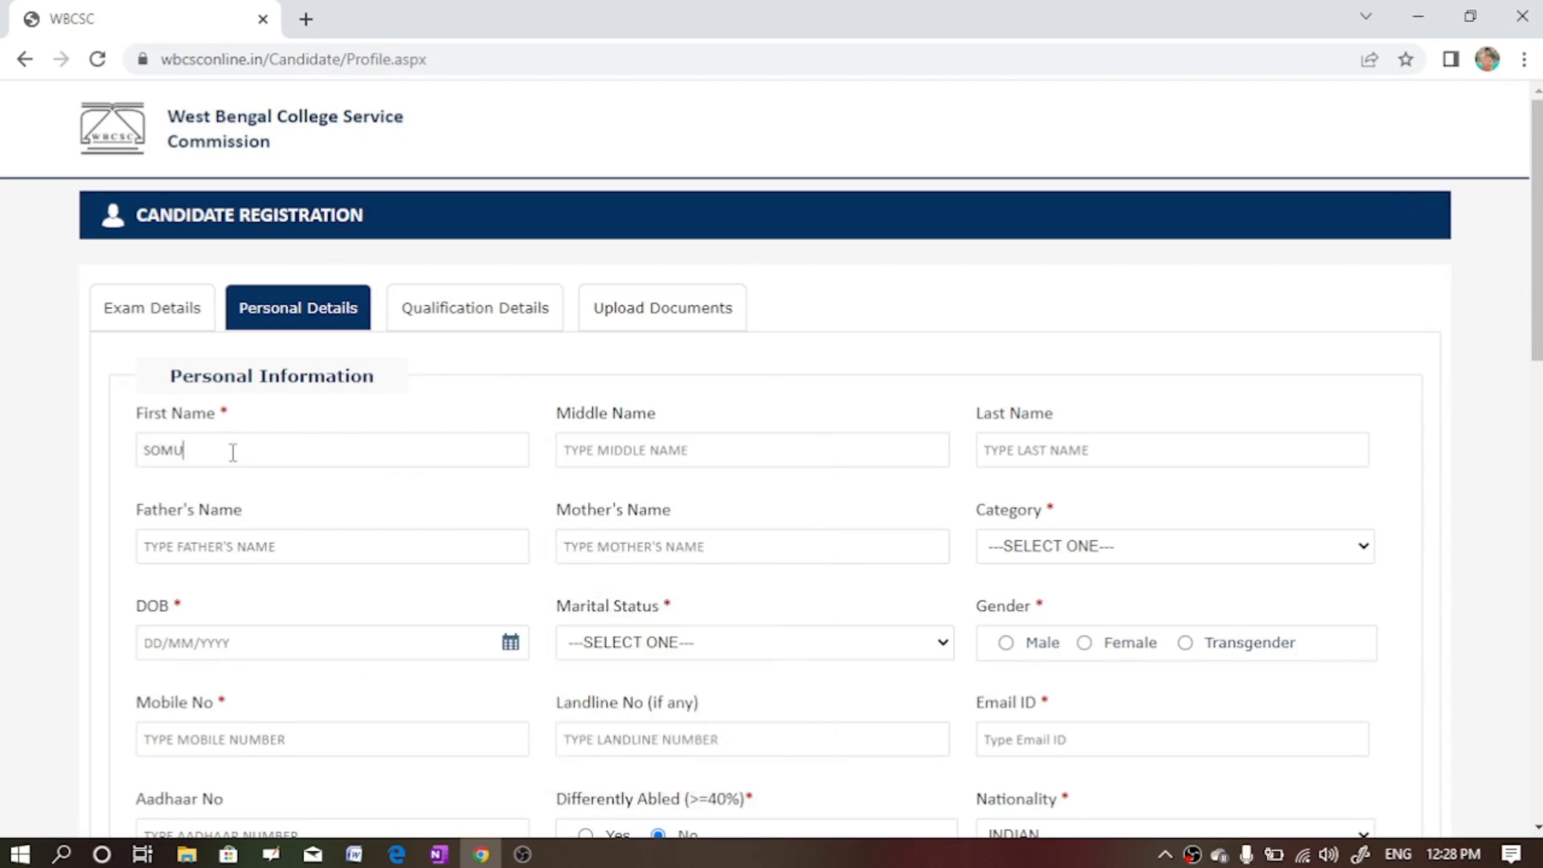
left_click(1057, 455)
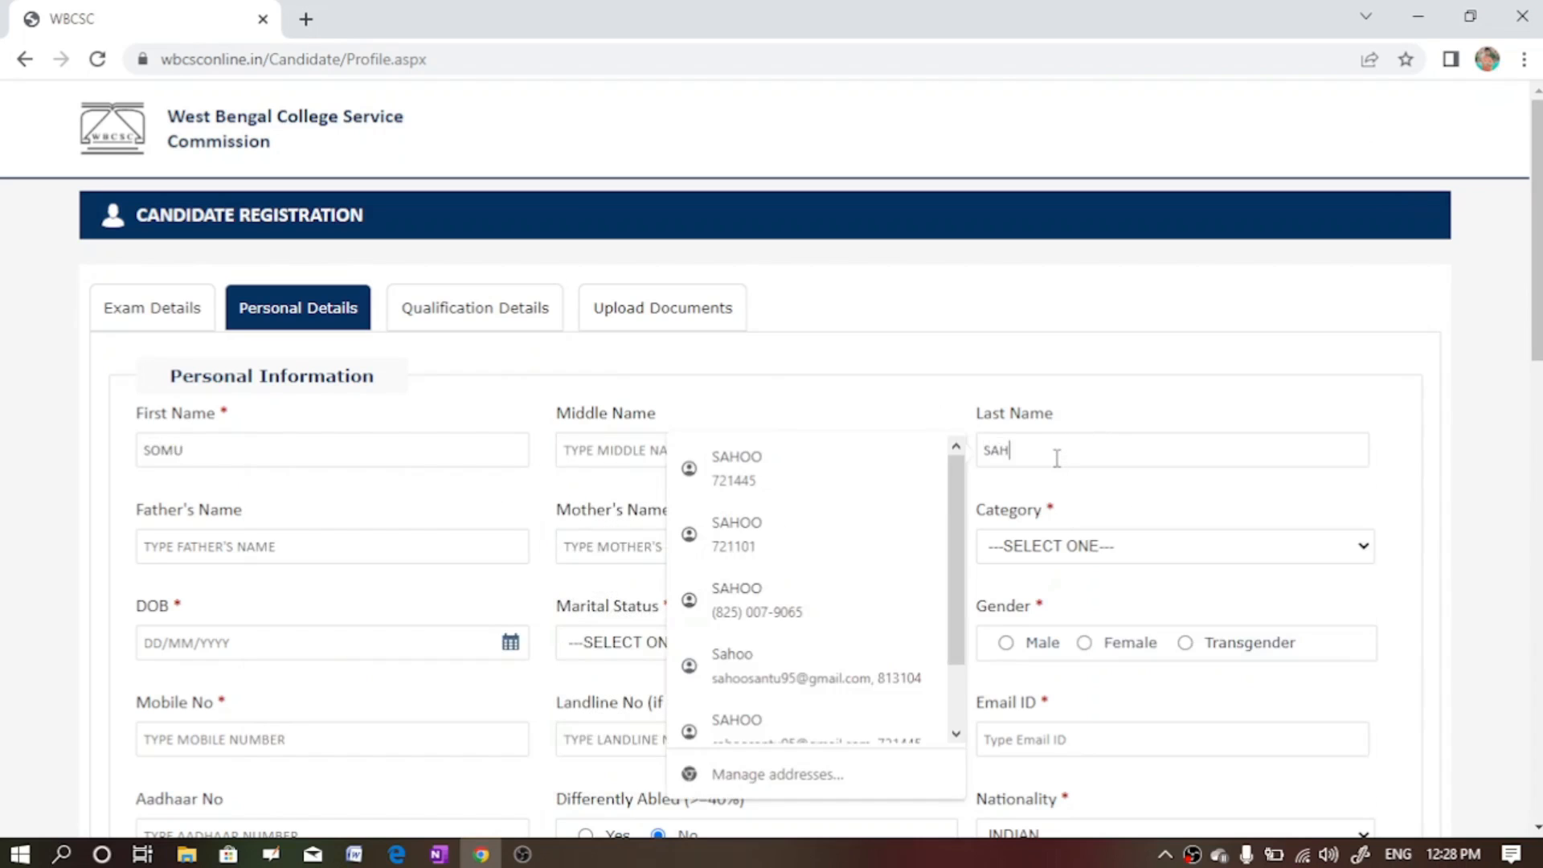
- Fill in the father's and mother's names and open the Category list
left_click(322, 553)
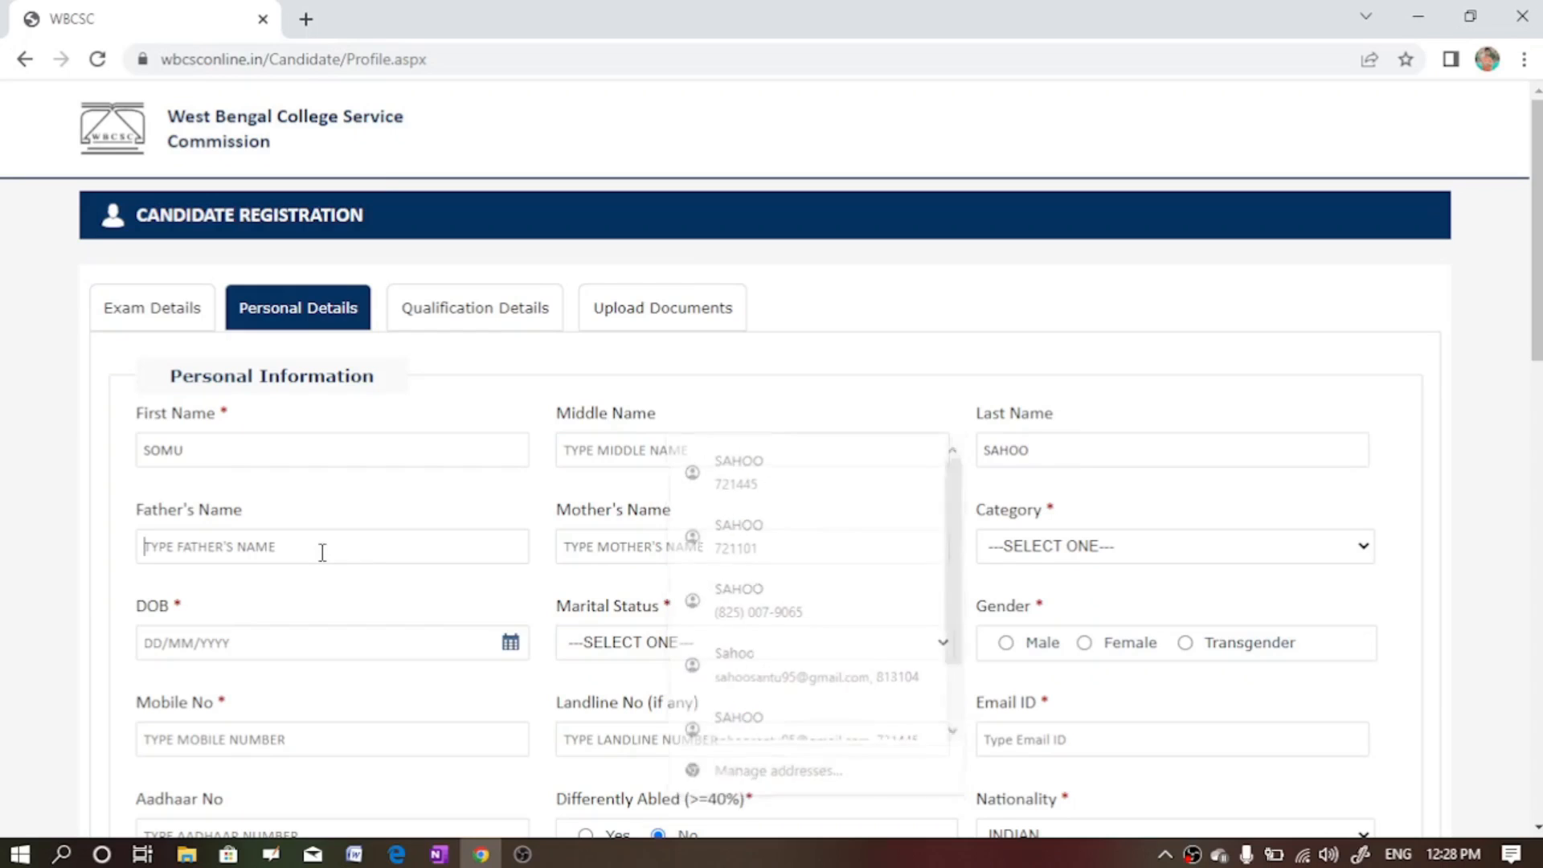
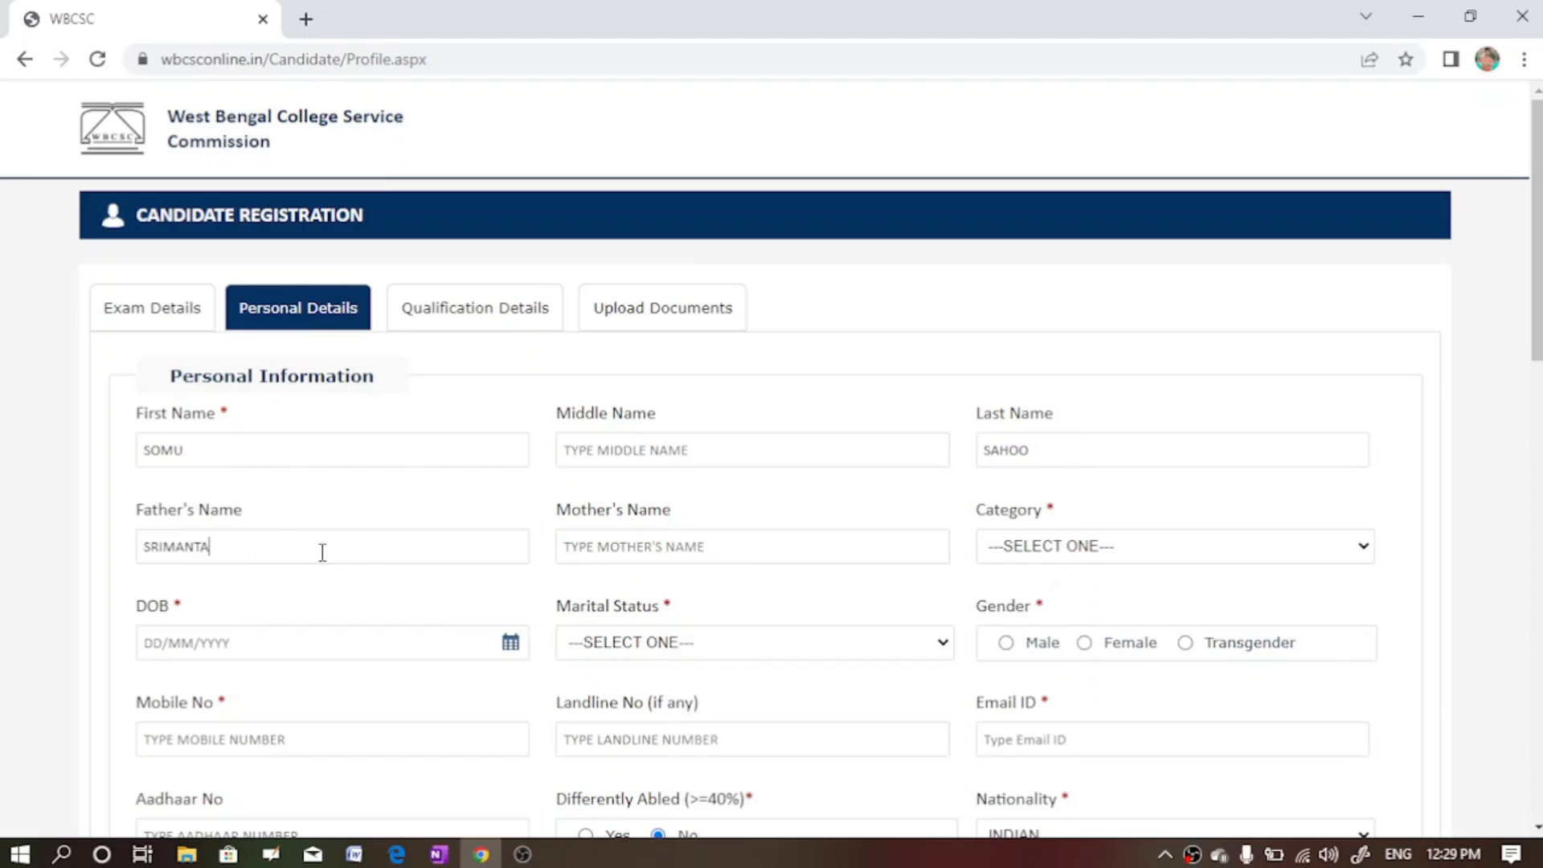
left_click(727, 554)
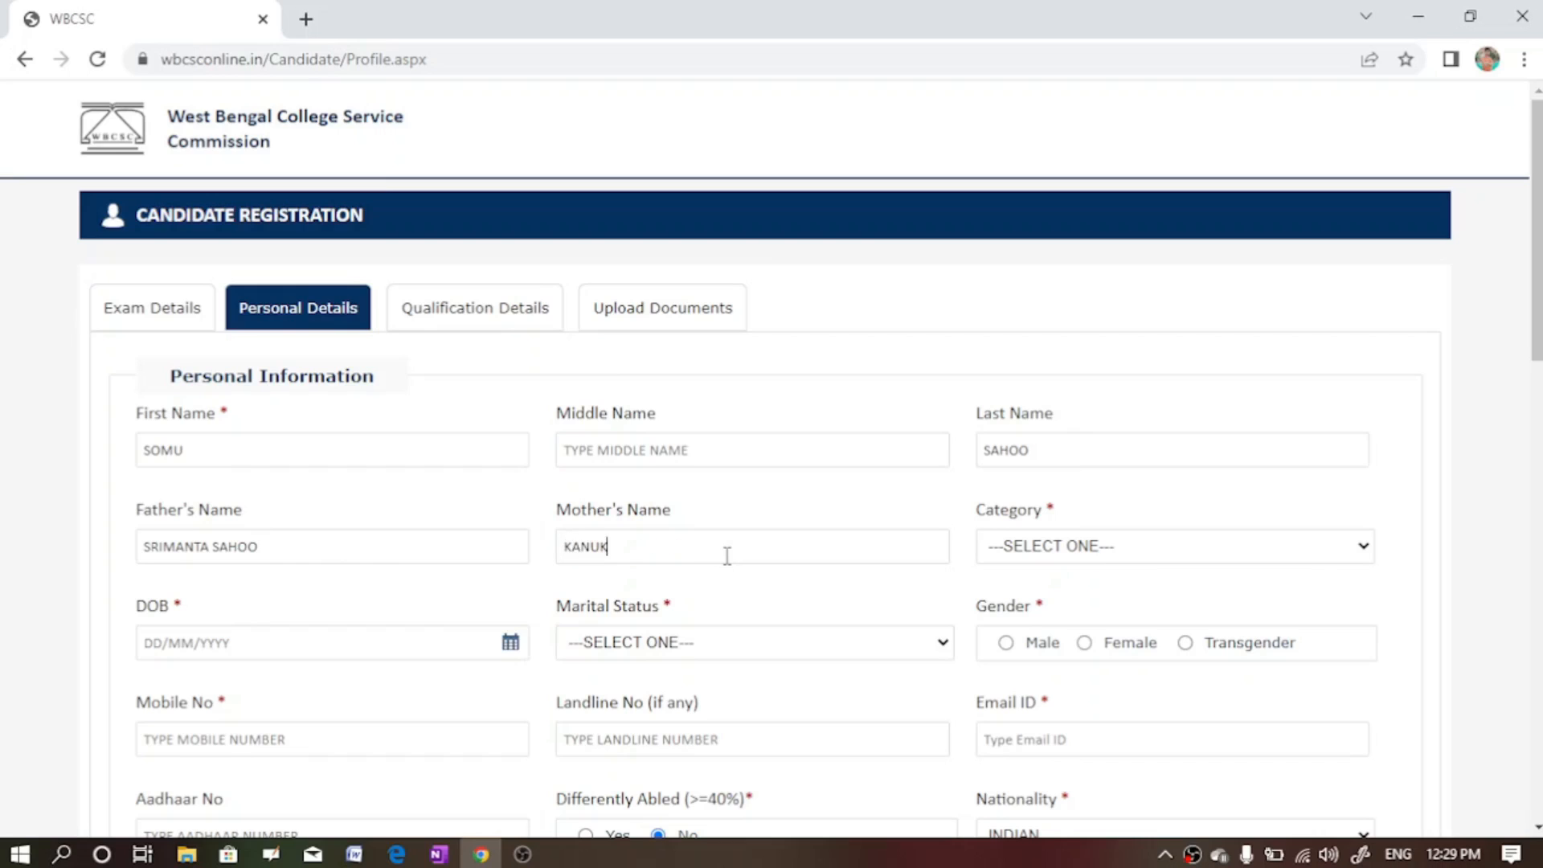
left_click(1292, 559)
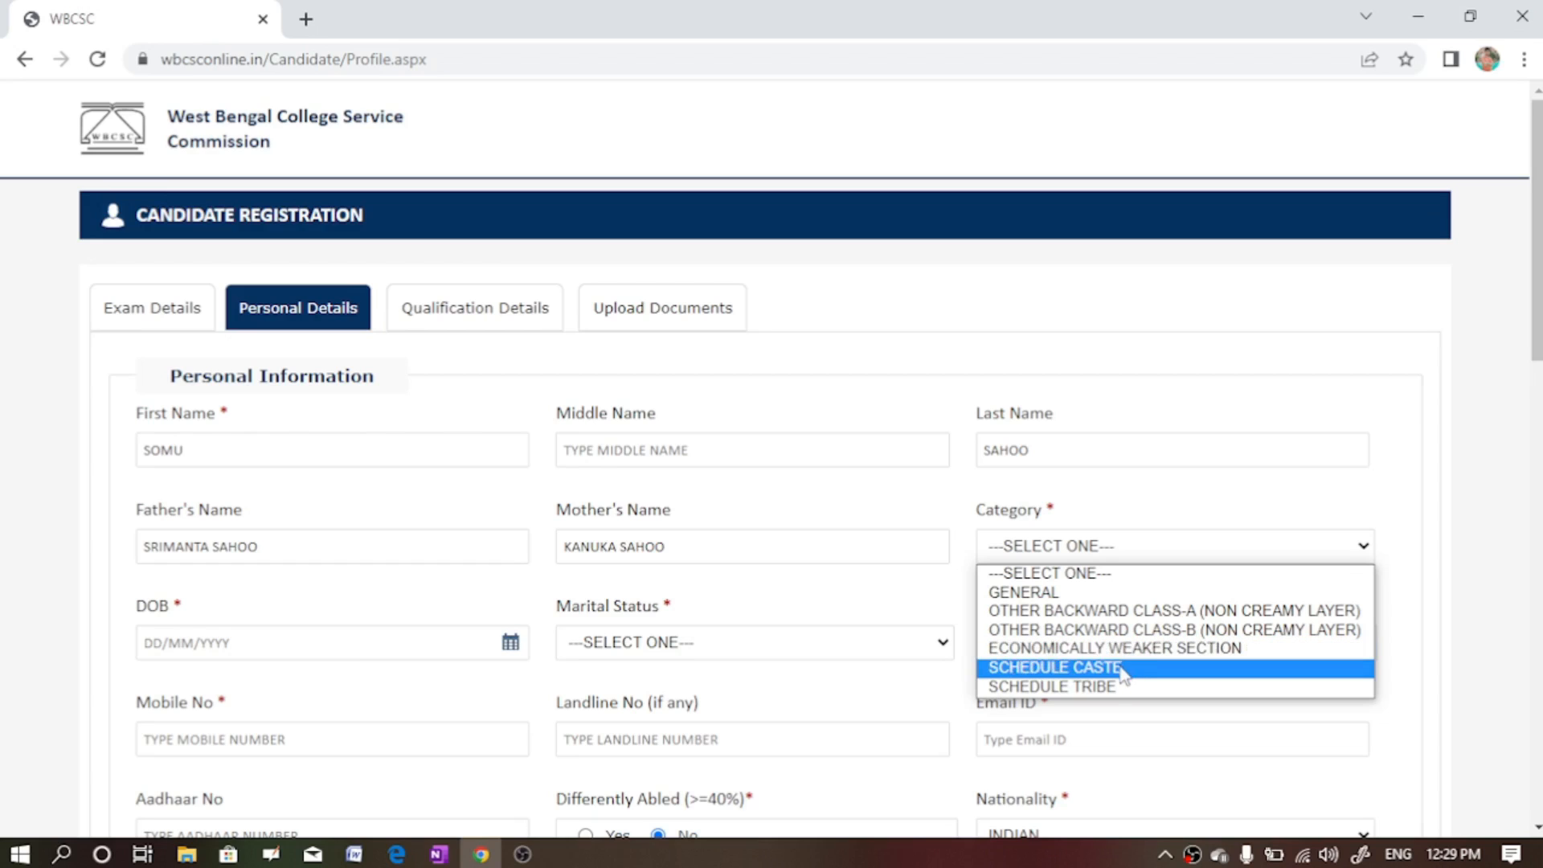
left_click(1012, 594)
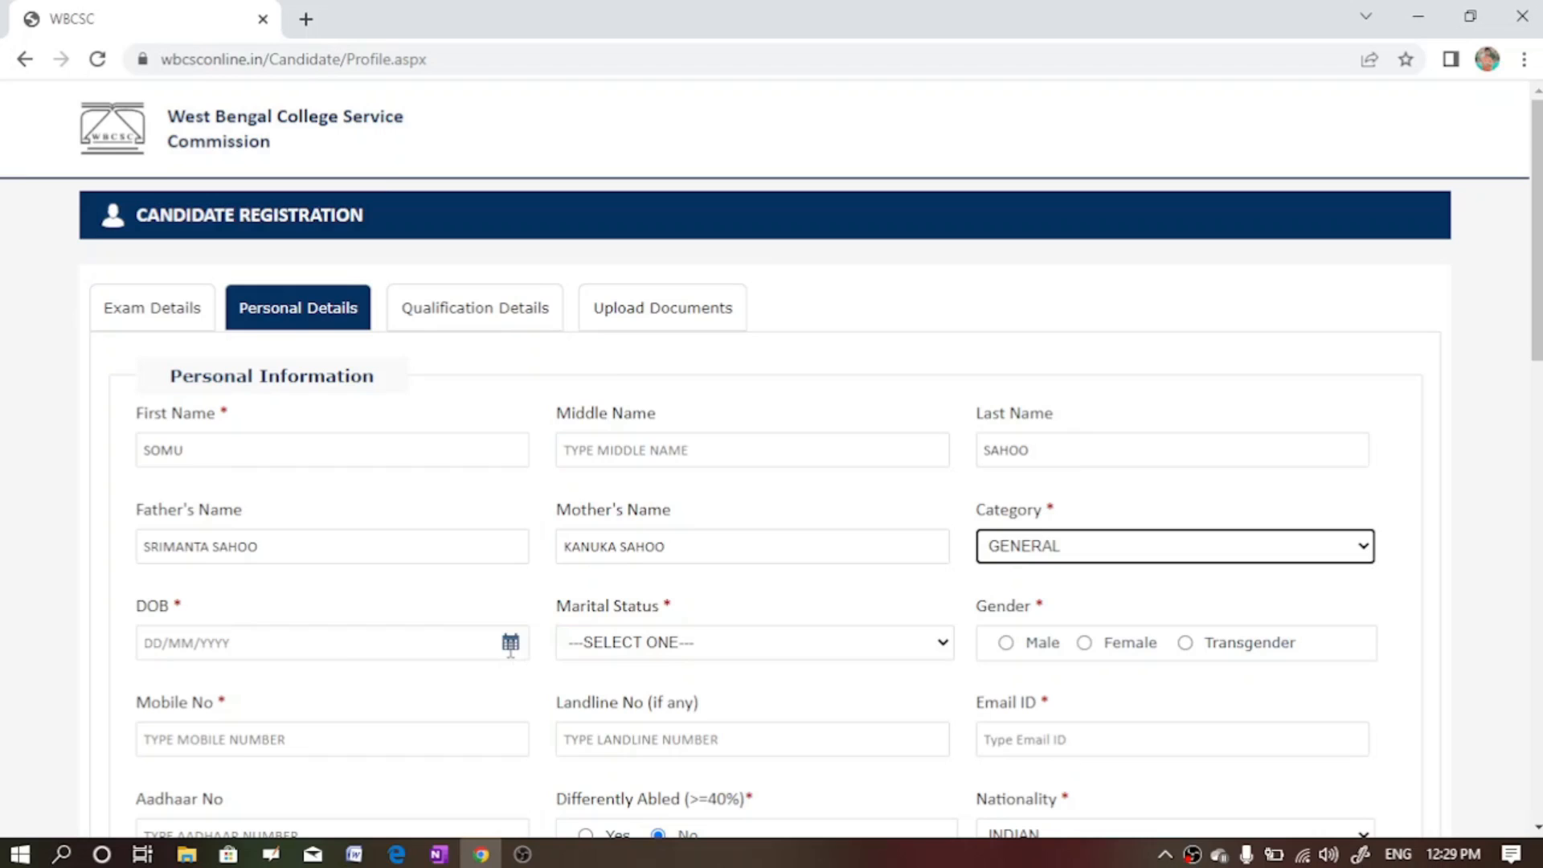
left_click(511, 648)
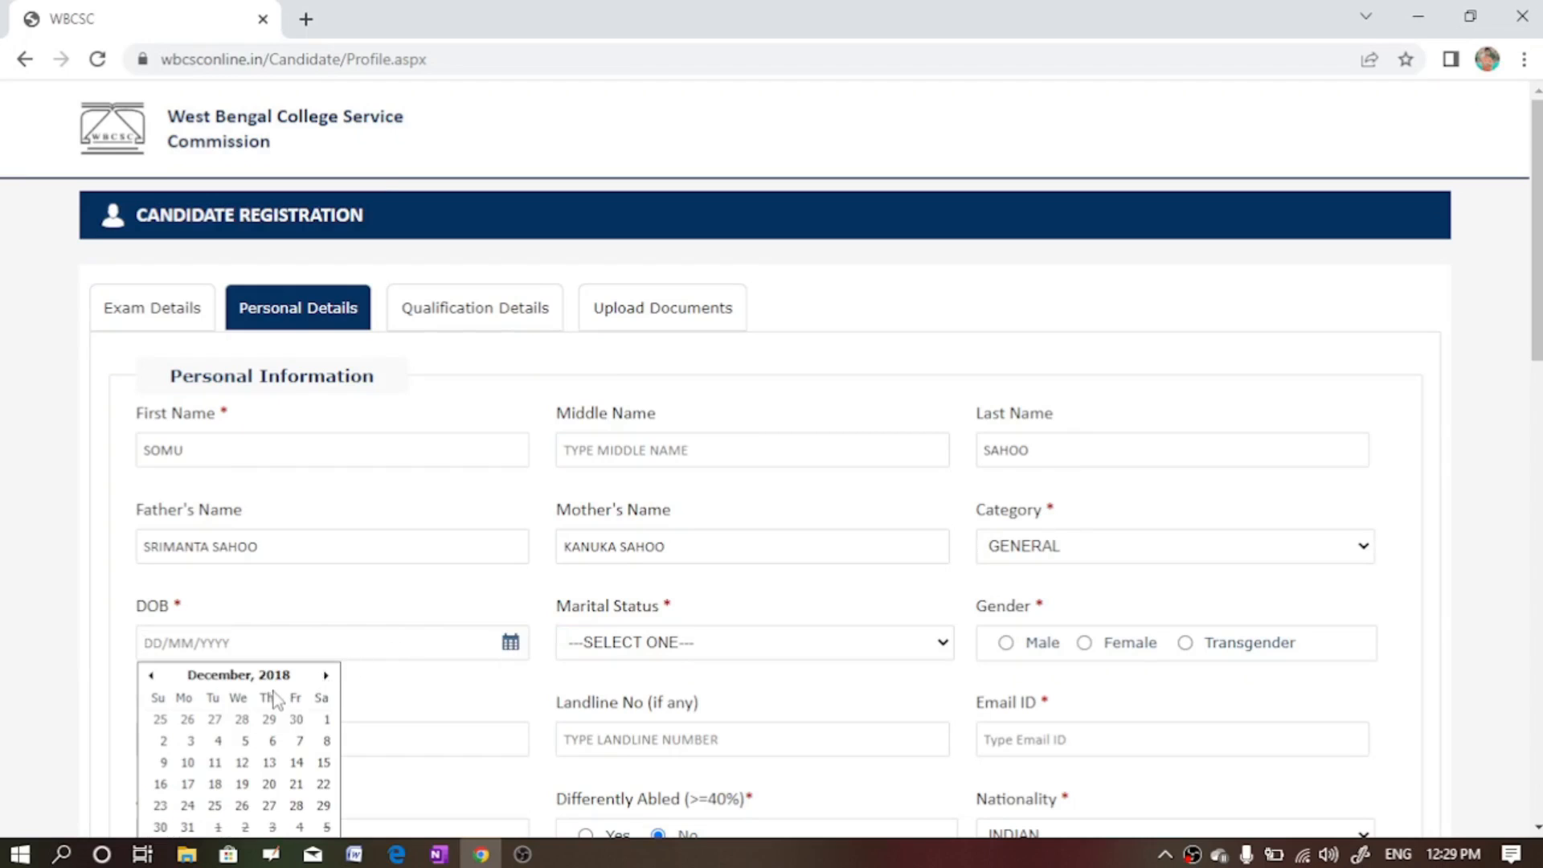
left_click(272, 677)
left_click(272, 677)
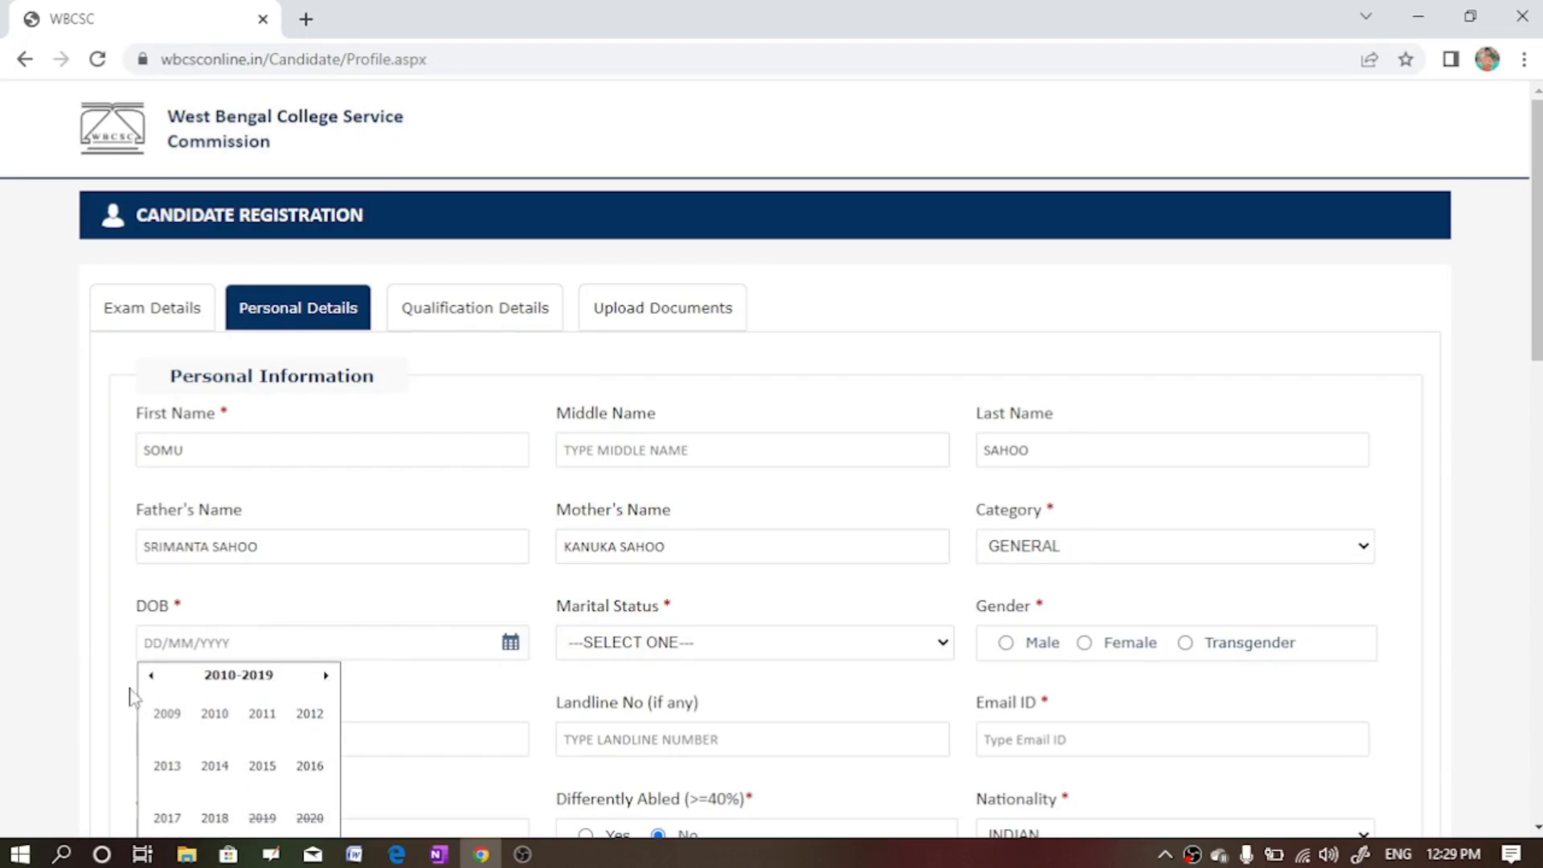
left_click(152, 677)
left_click(152, 676)
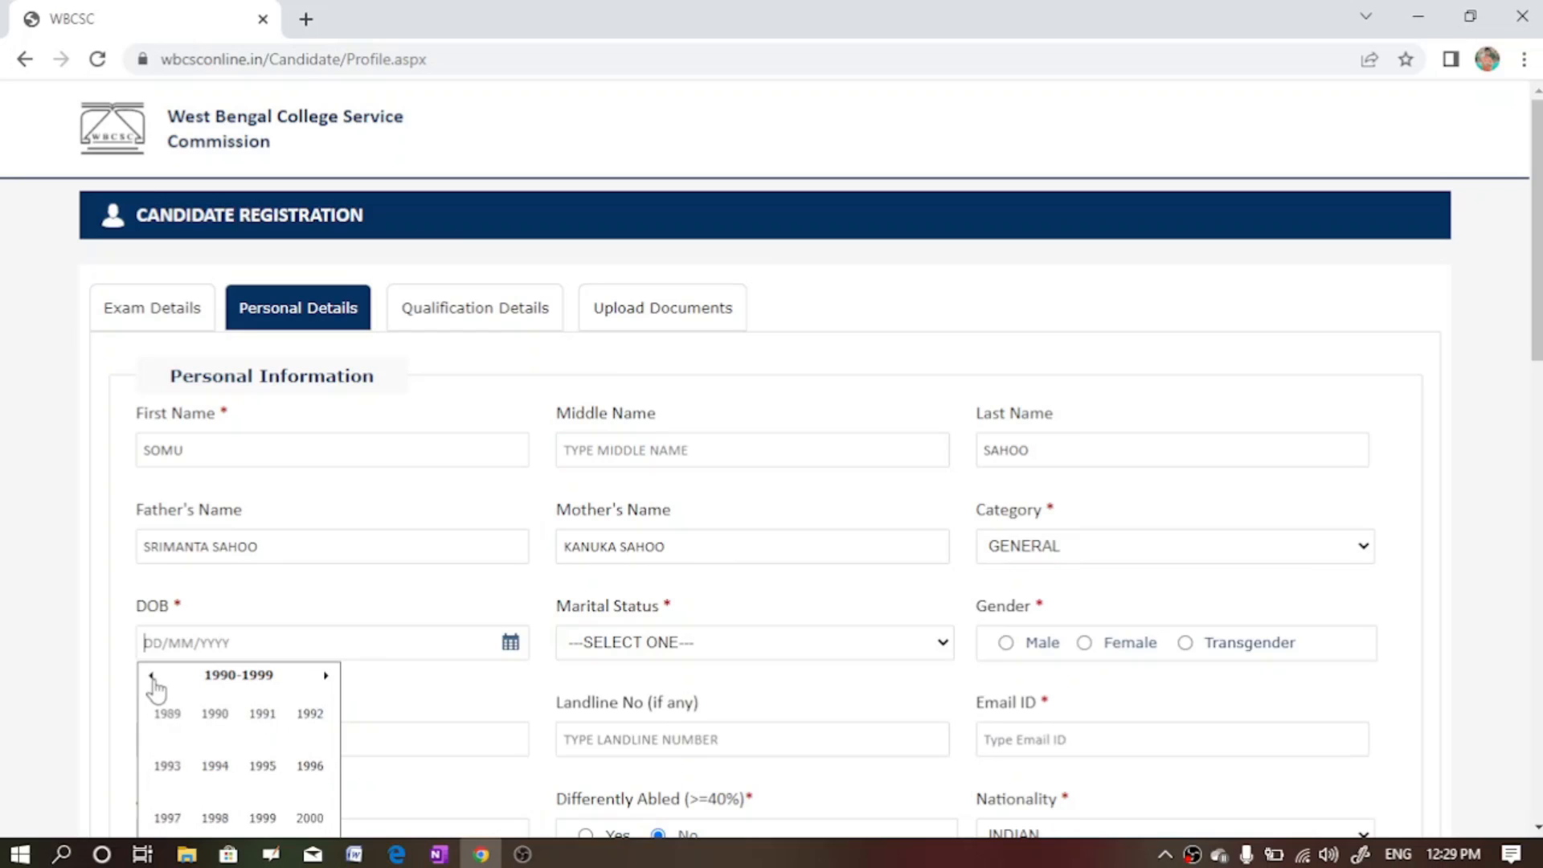
left_click(264, 767)
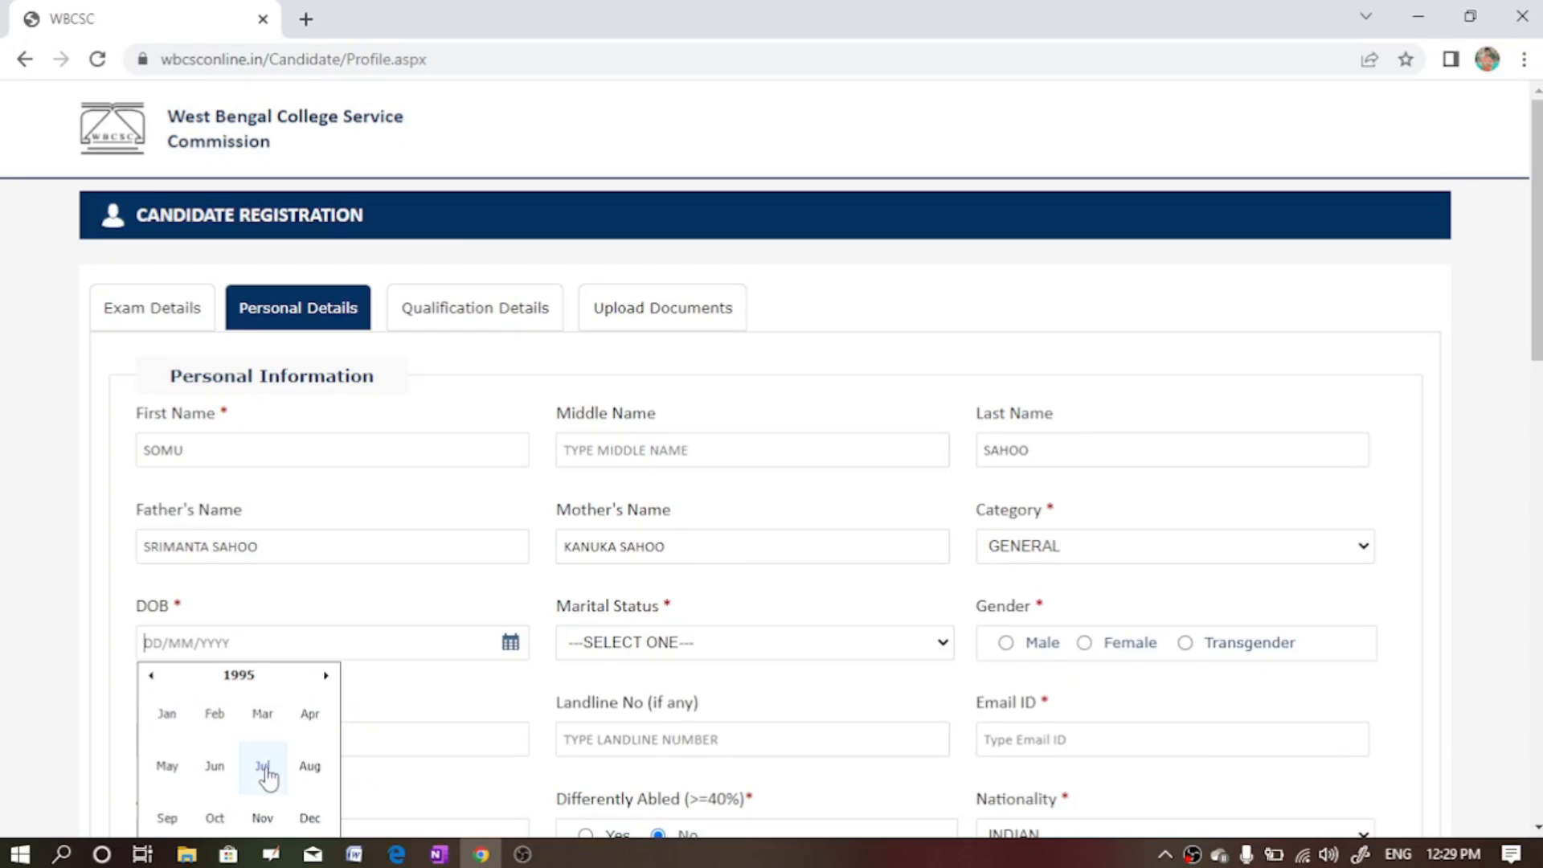
left_click(167, 714)
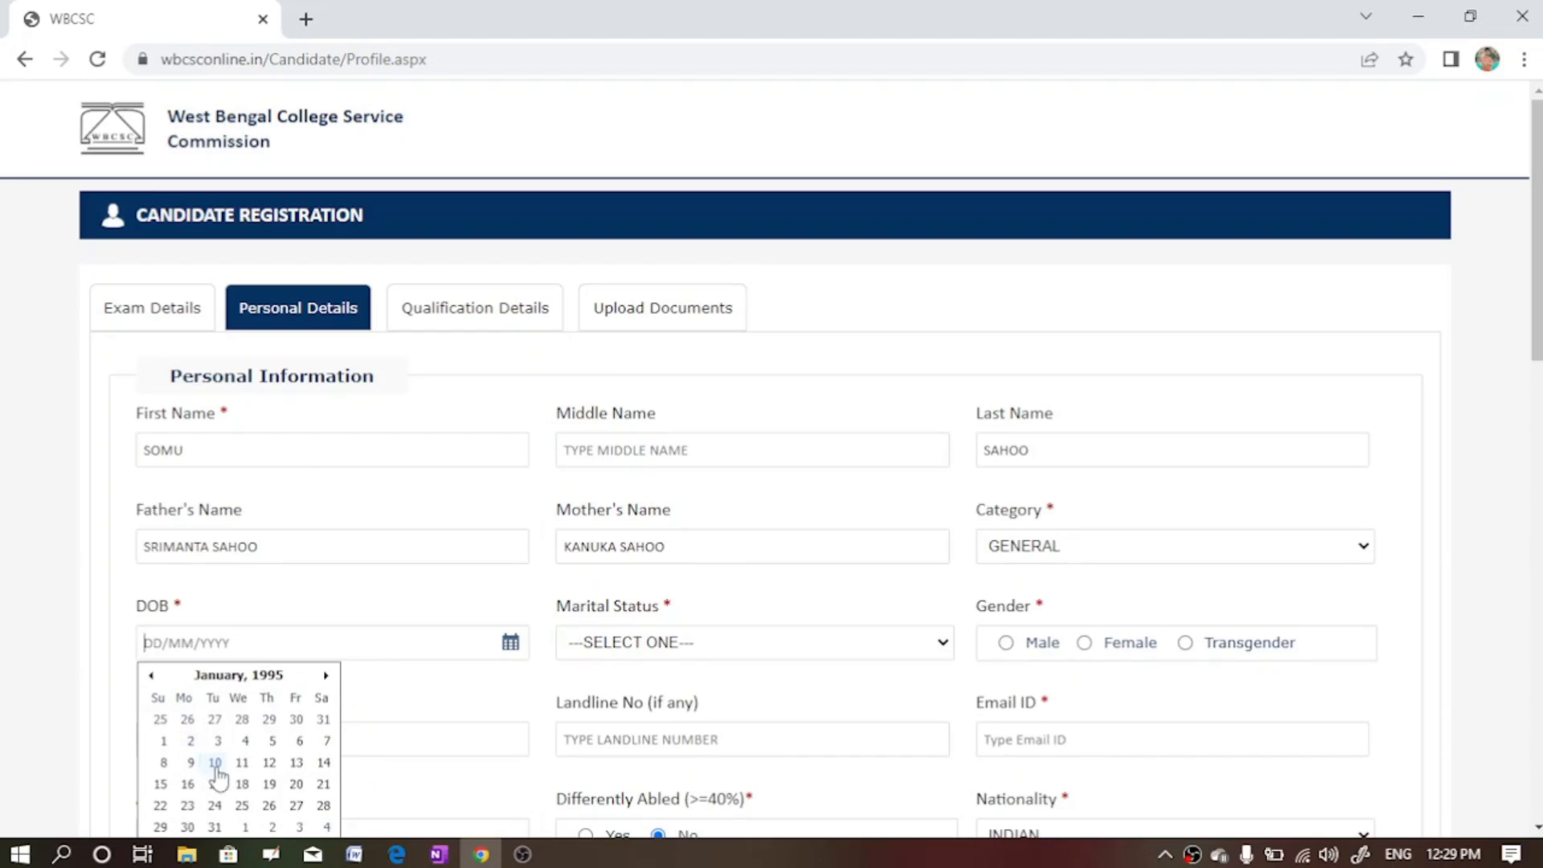
left_click(189, 806)
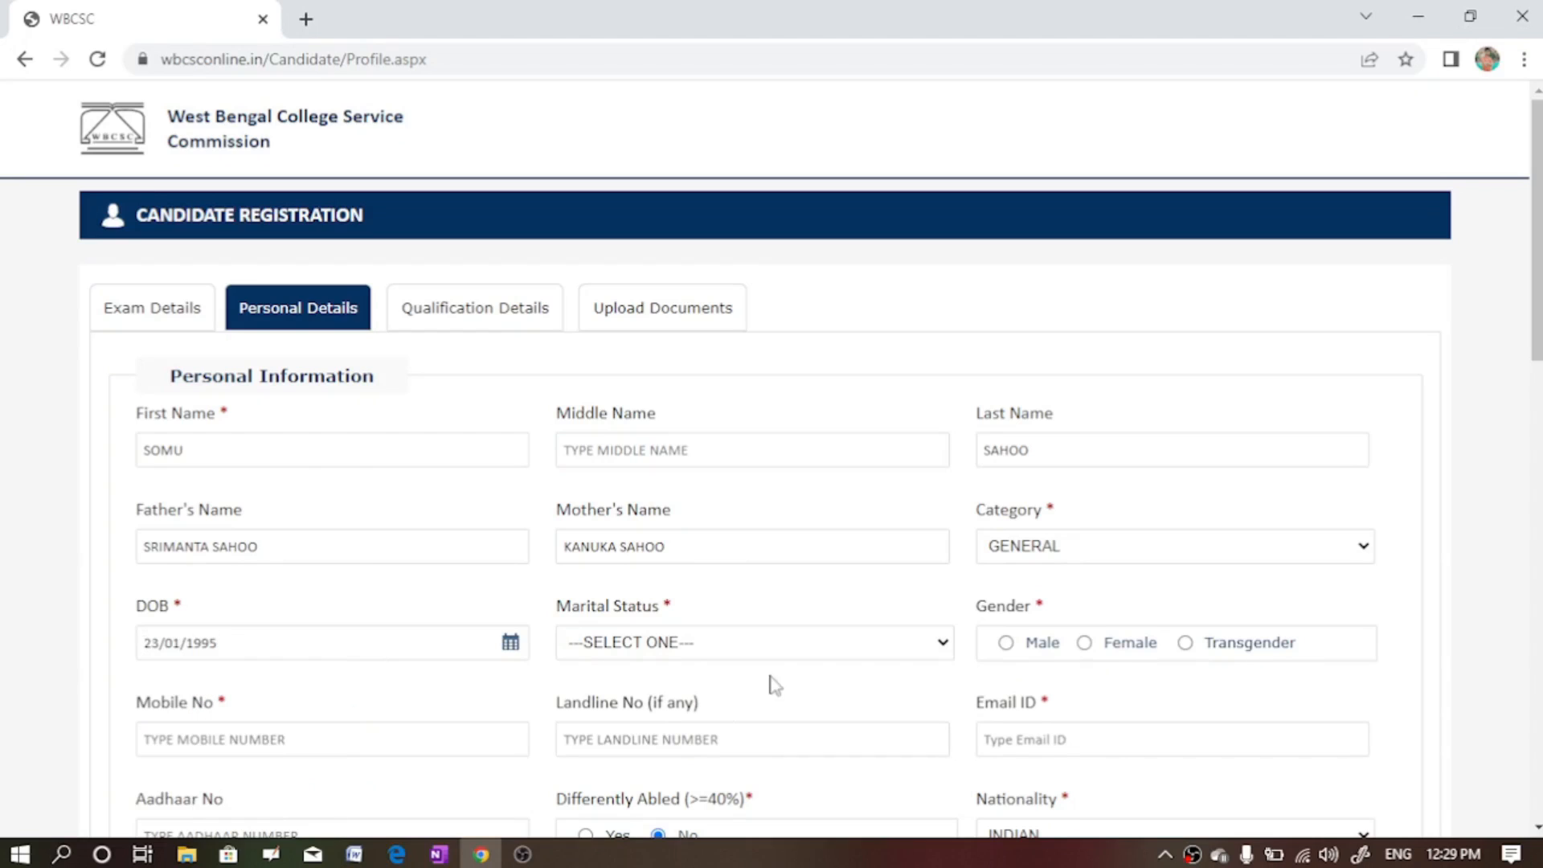
- Set marital status to MARRIED and gender to Male
left_click(763, 653)
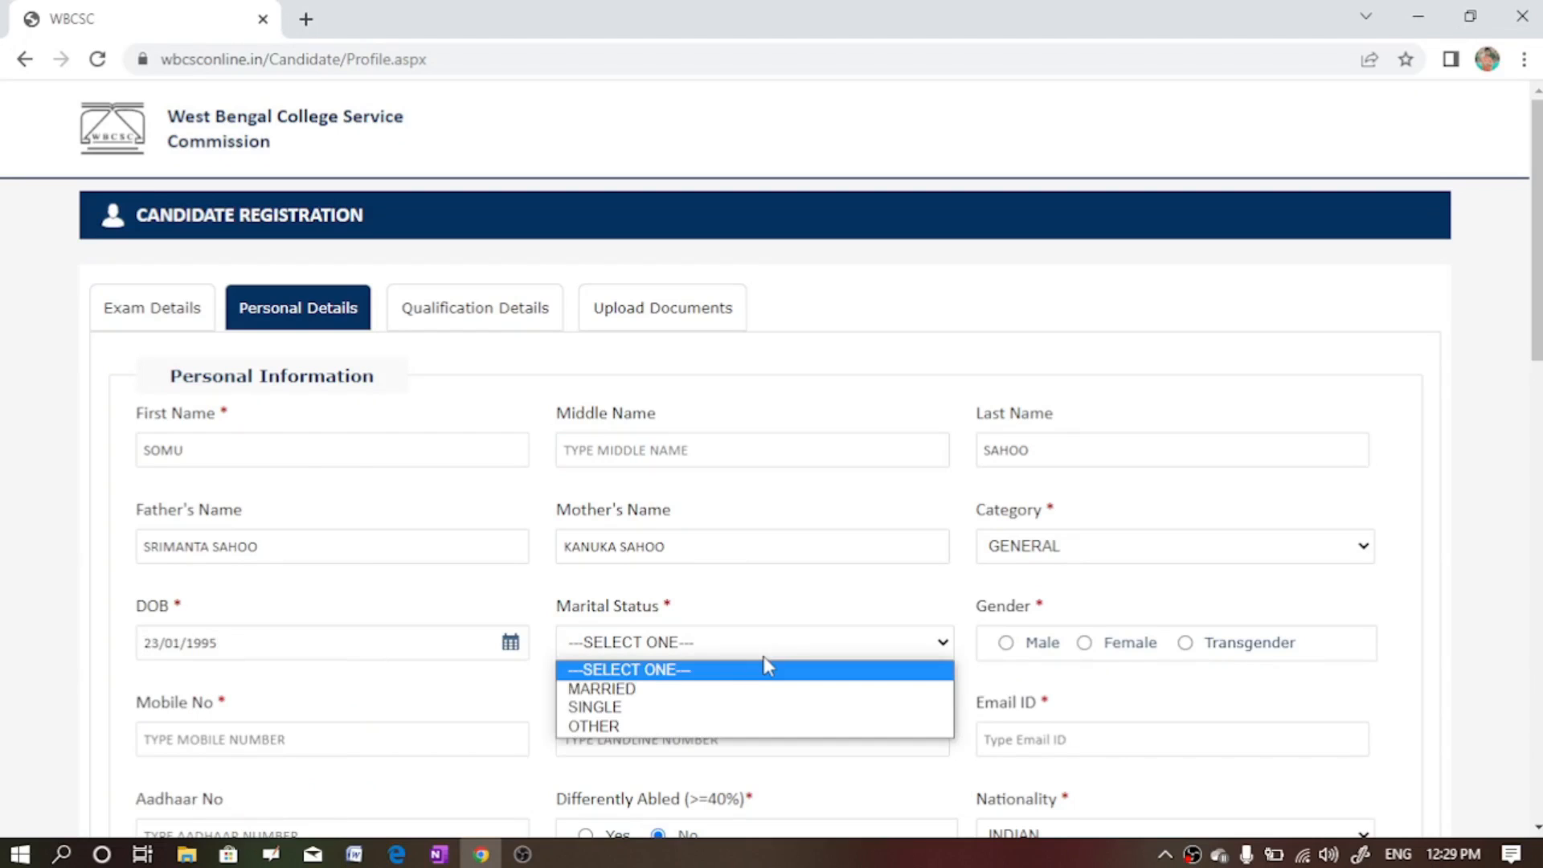
left_click(706, 690)
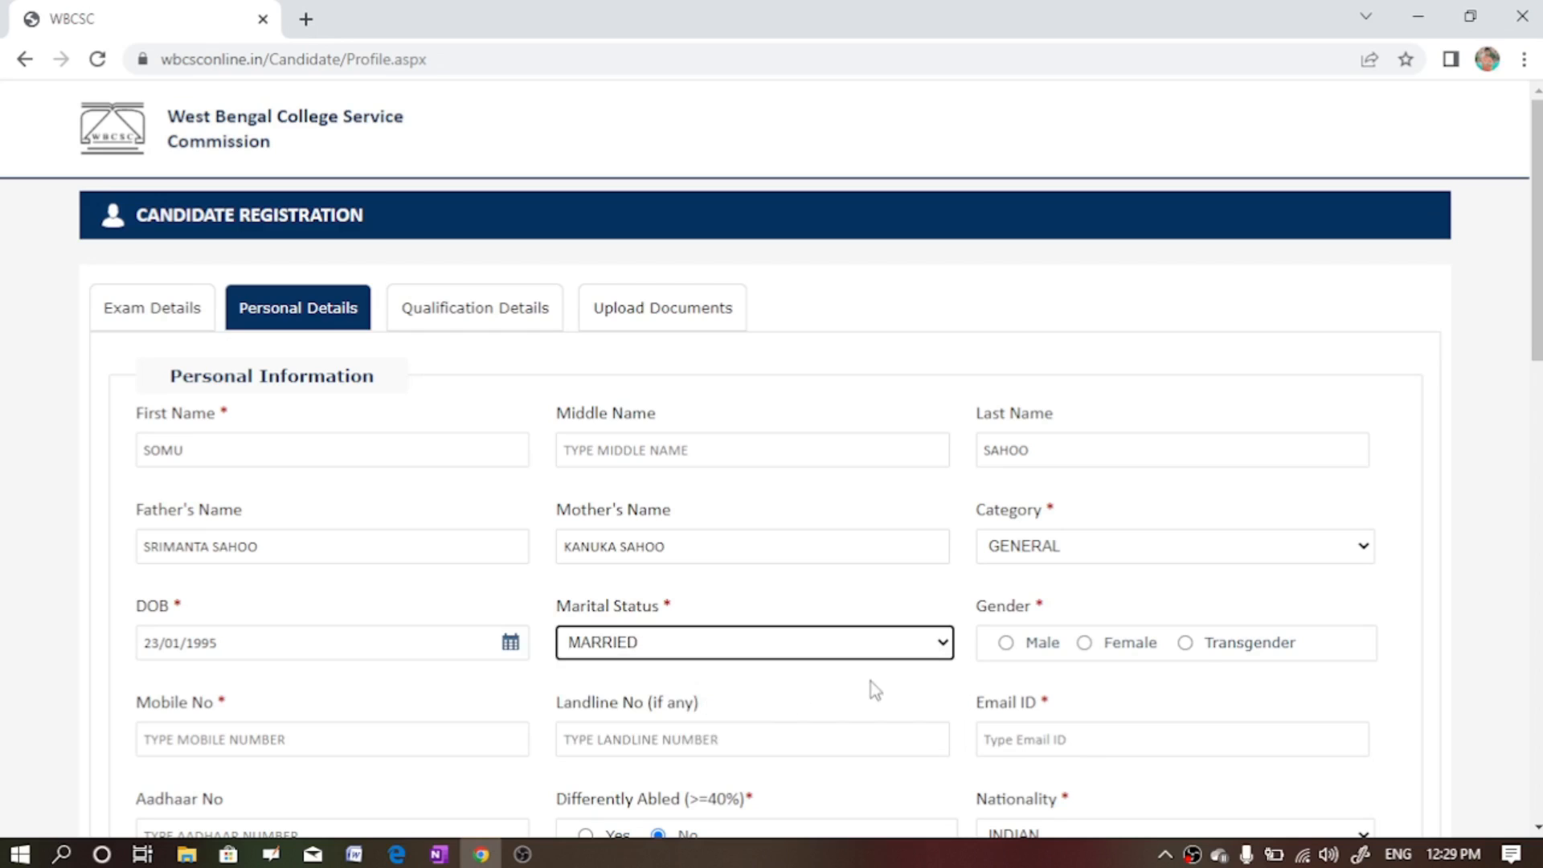
left_click(1005, 643)
left_click(1538, 828)
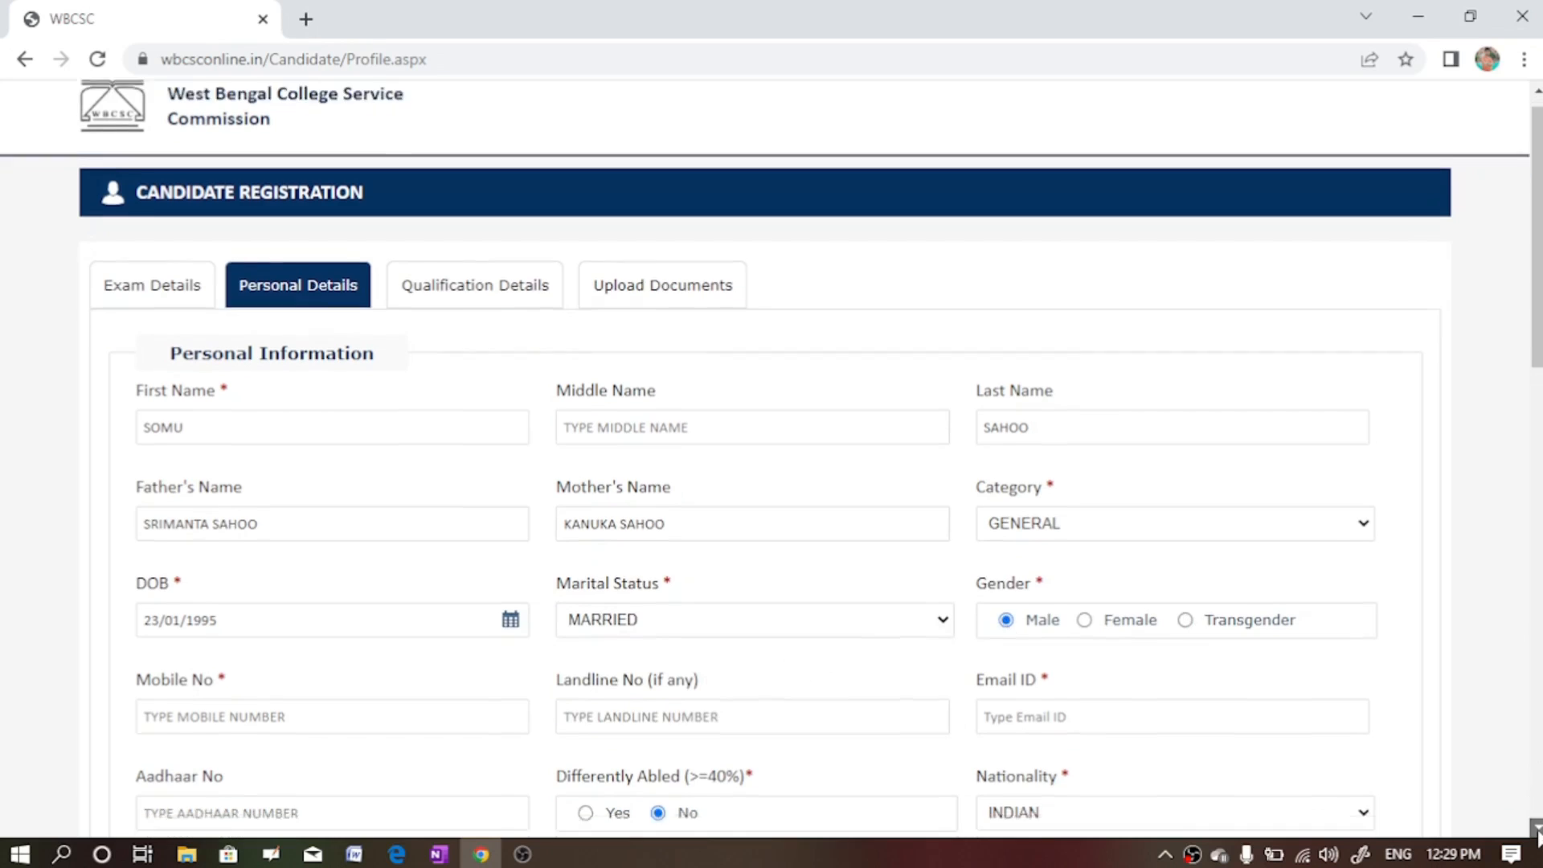
left_click(1538, 830)
left_click(1538, 830)
left_click(1538, 830)
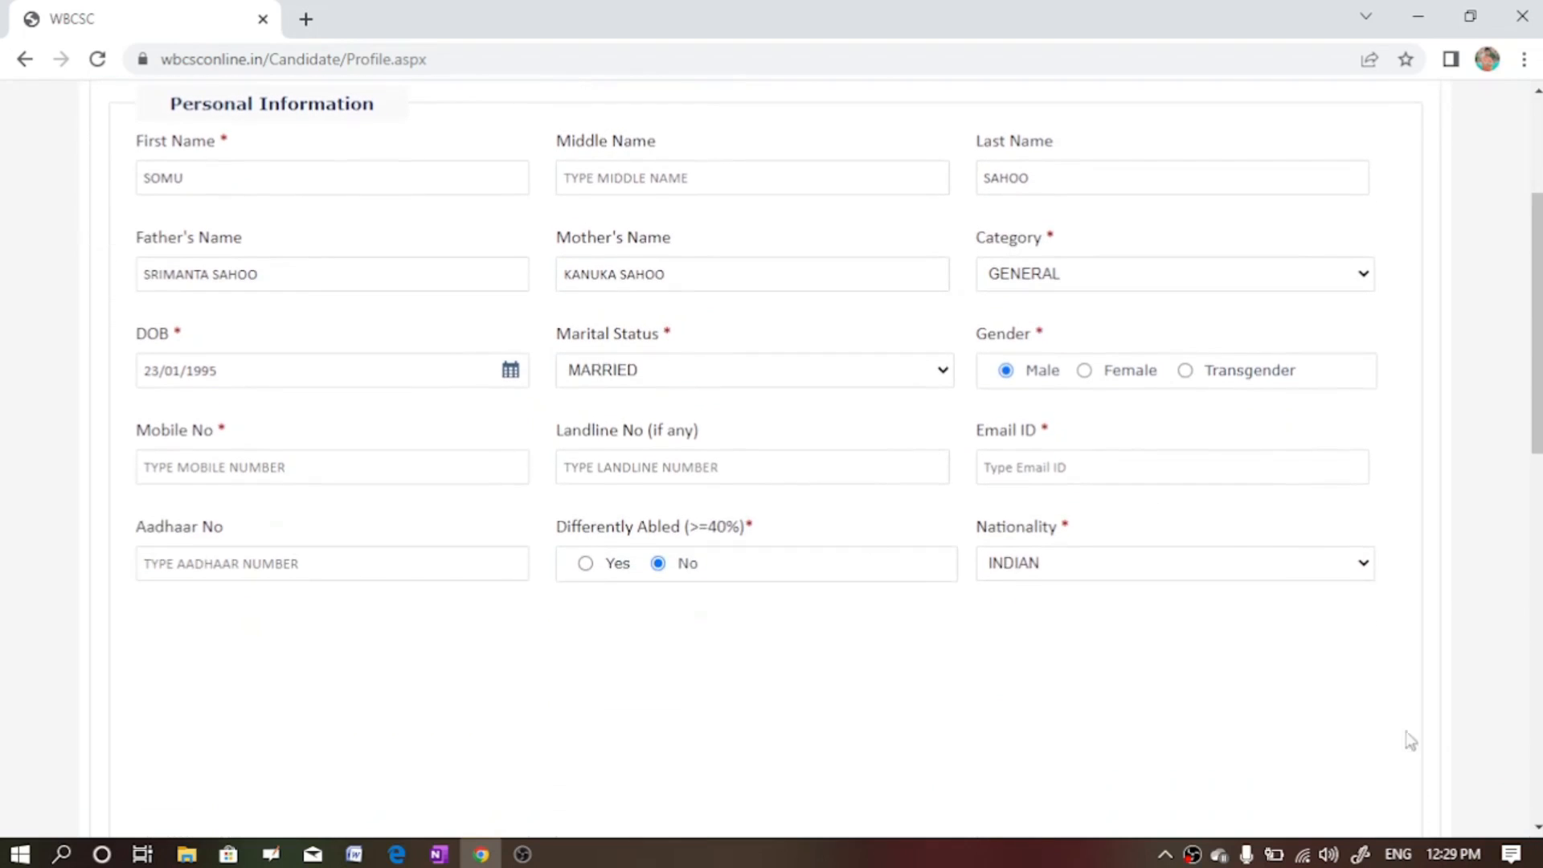
- Fill the Mobile No, Email ID and Aadhaar No fields with the candidate's details
left_click(196, 467)
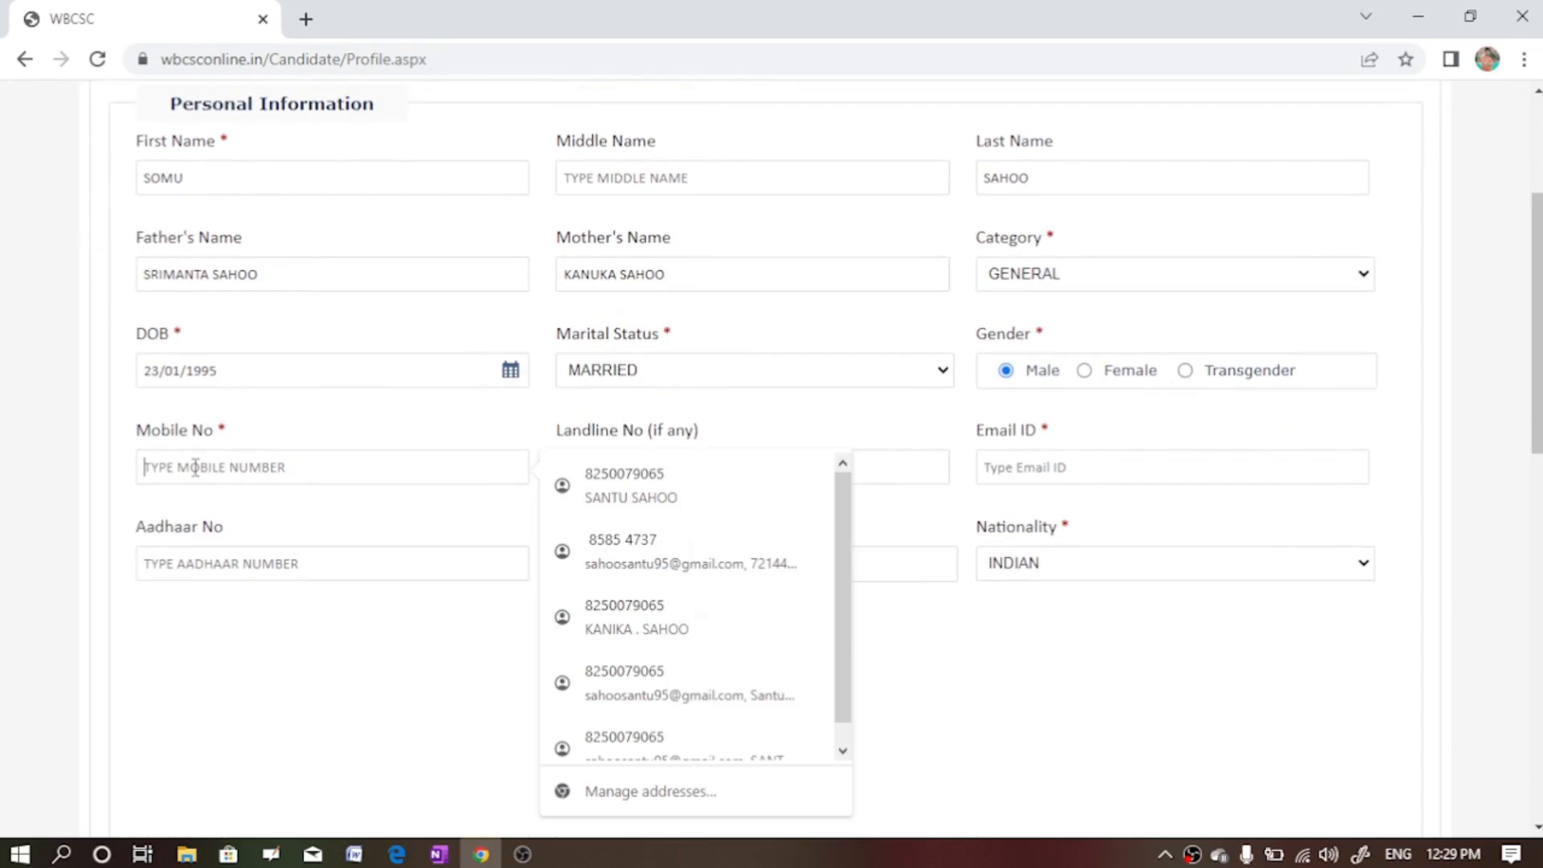
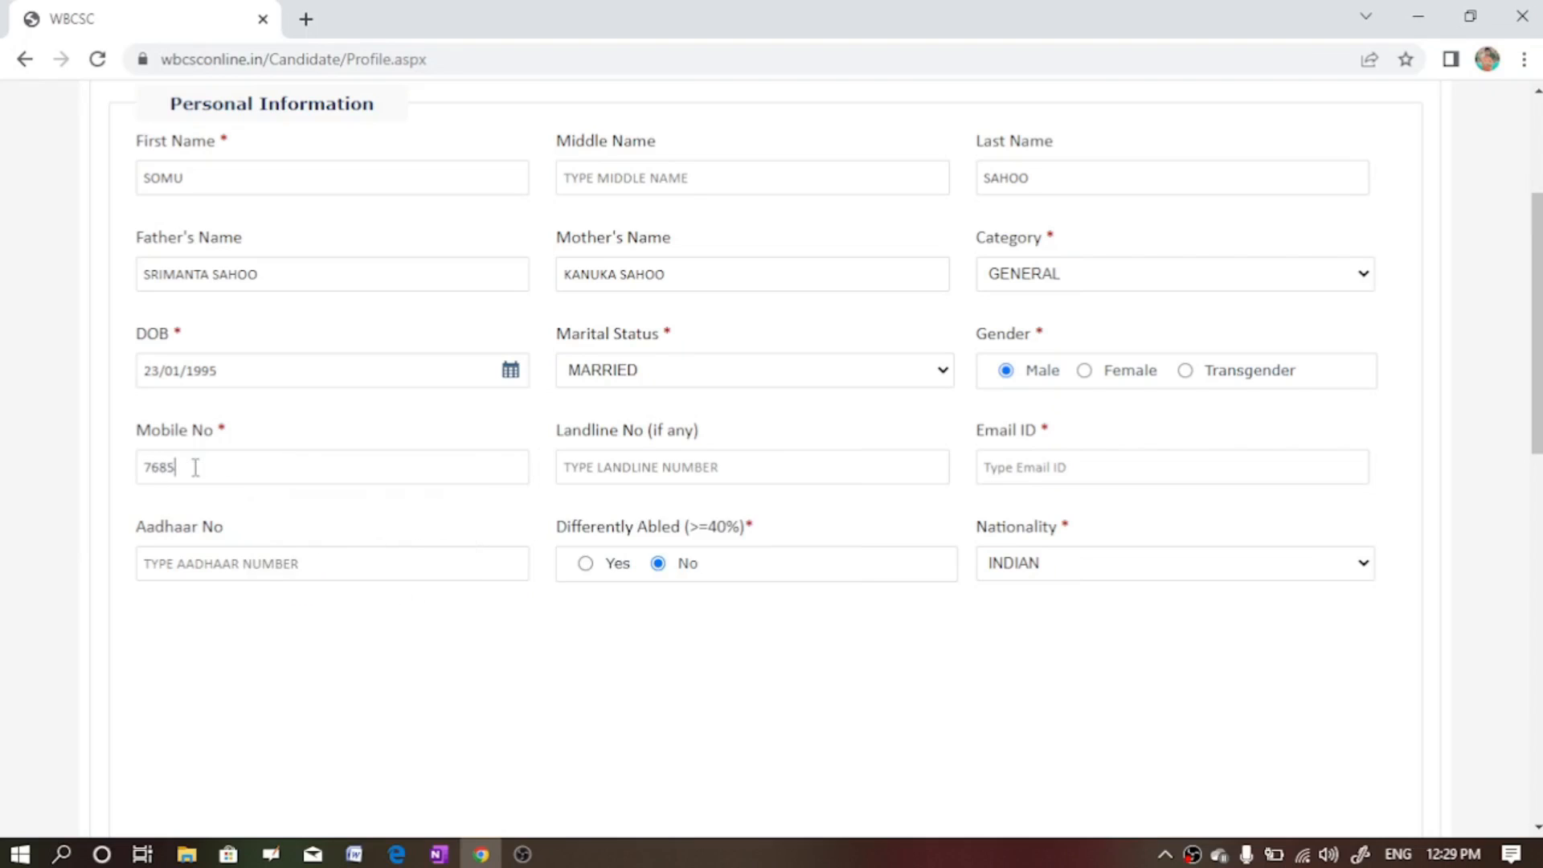
left_click(698, 476)
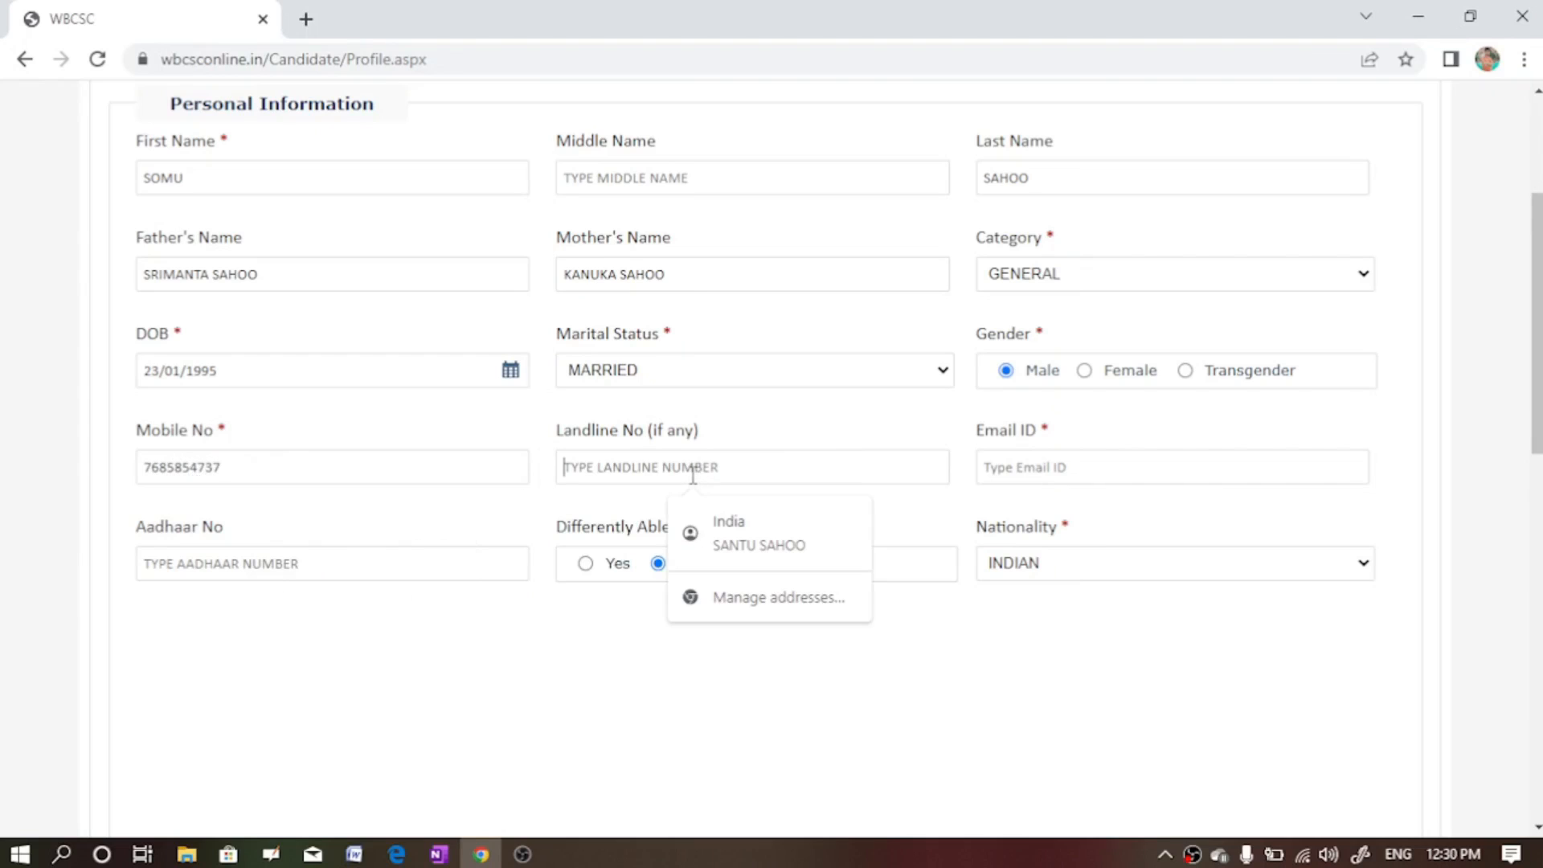
left_click(1028, 464)
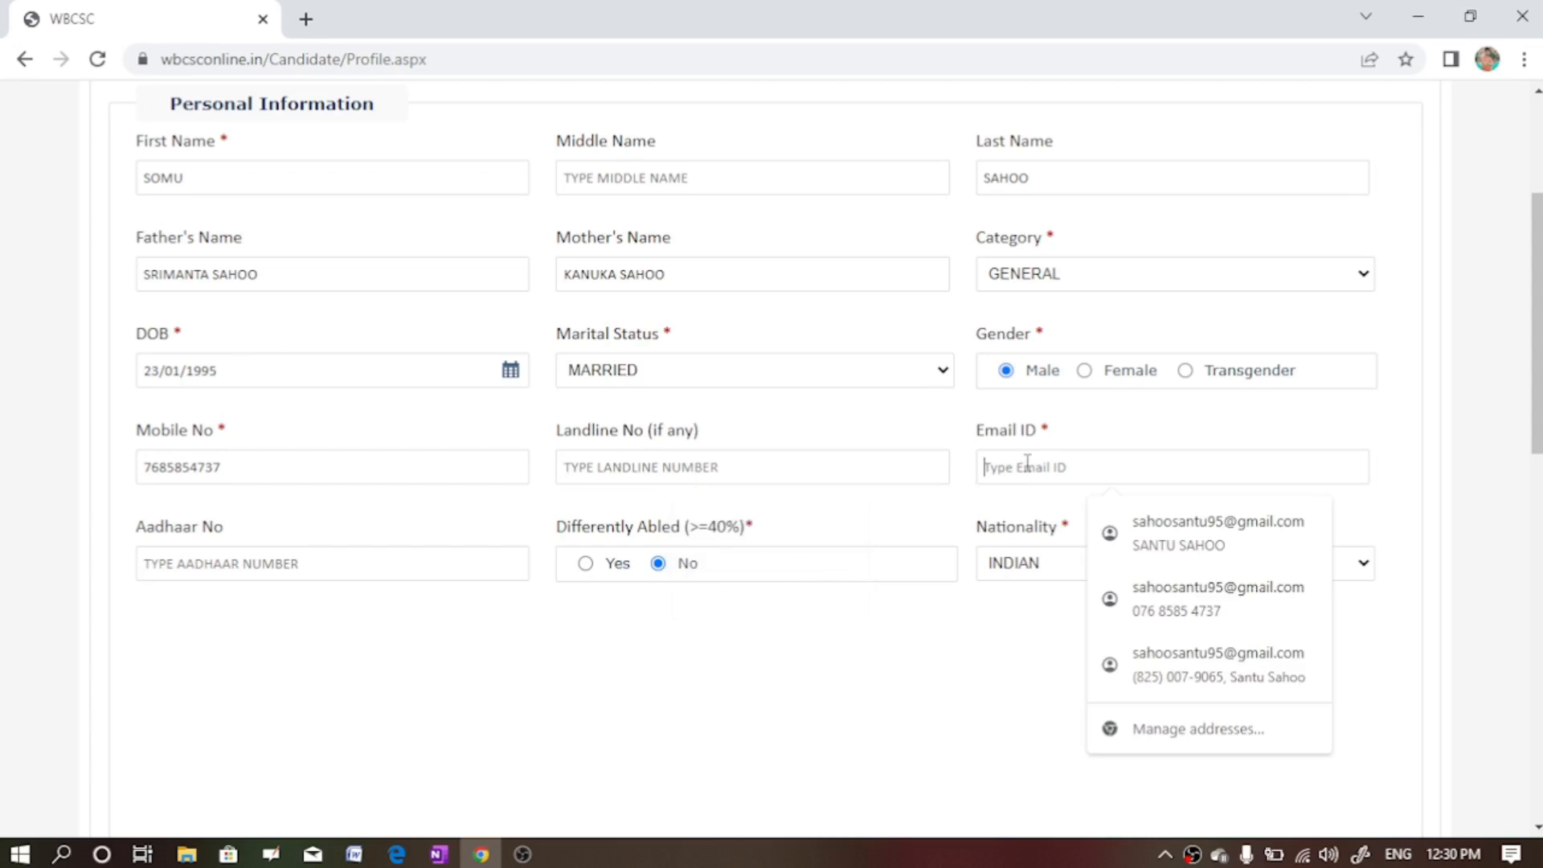
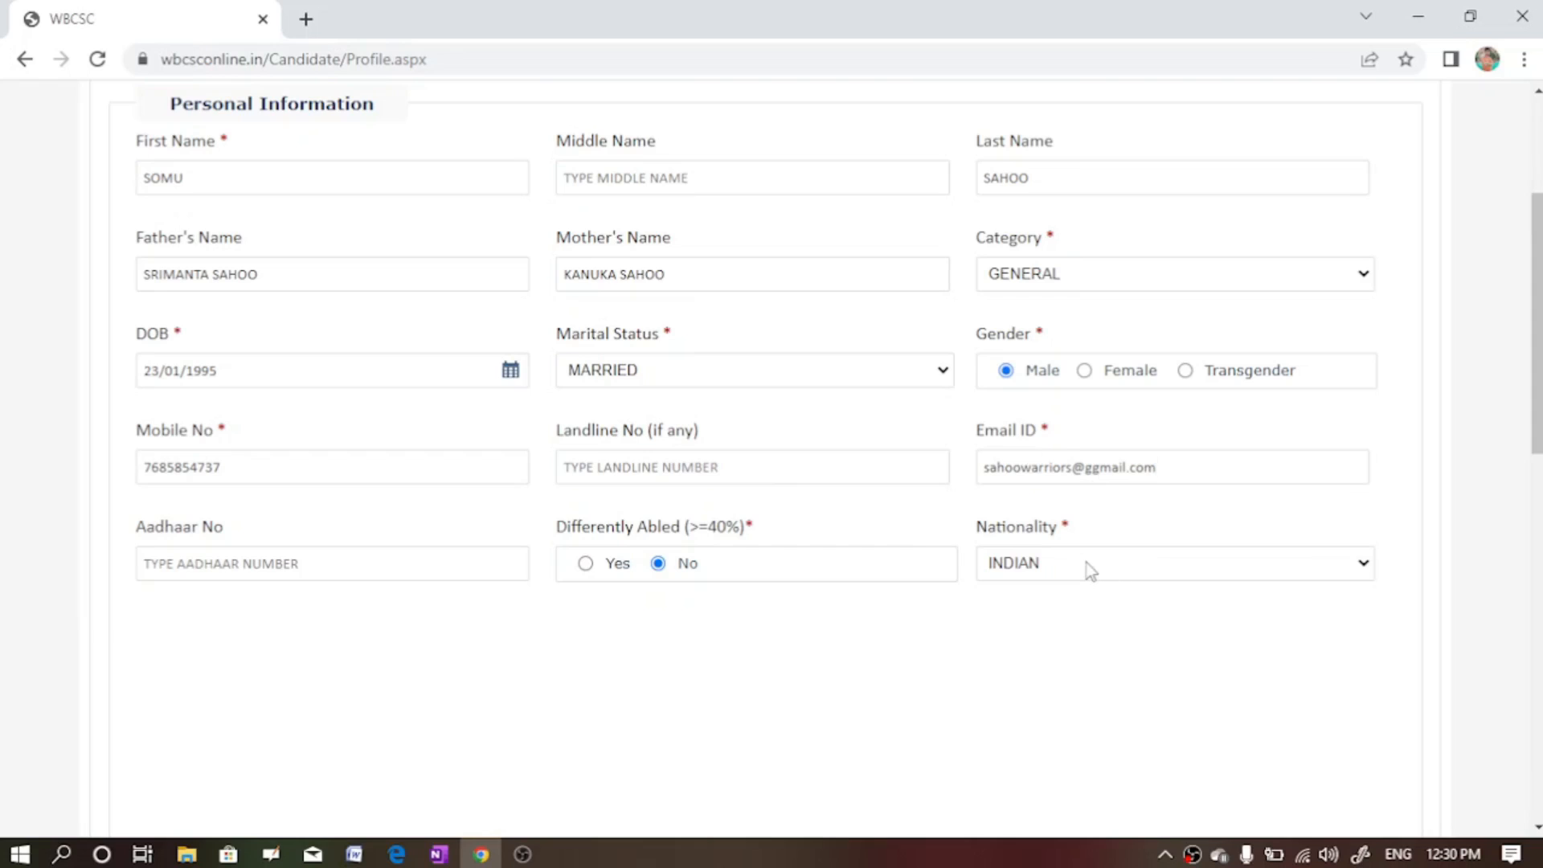
left_click(270, 563)
type("1234")
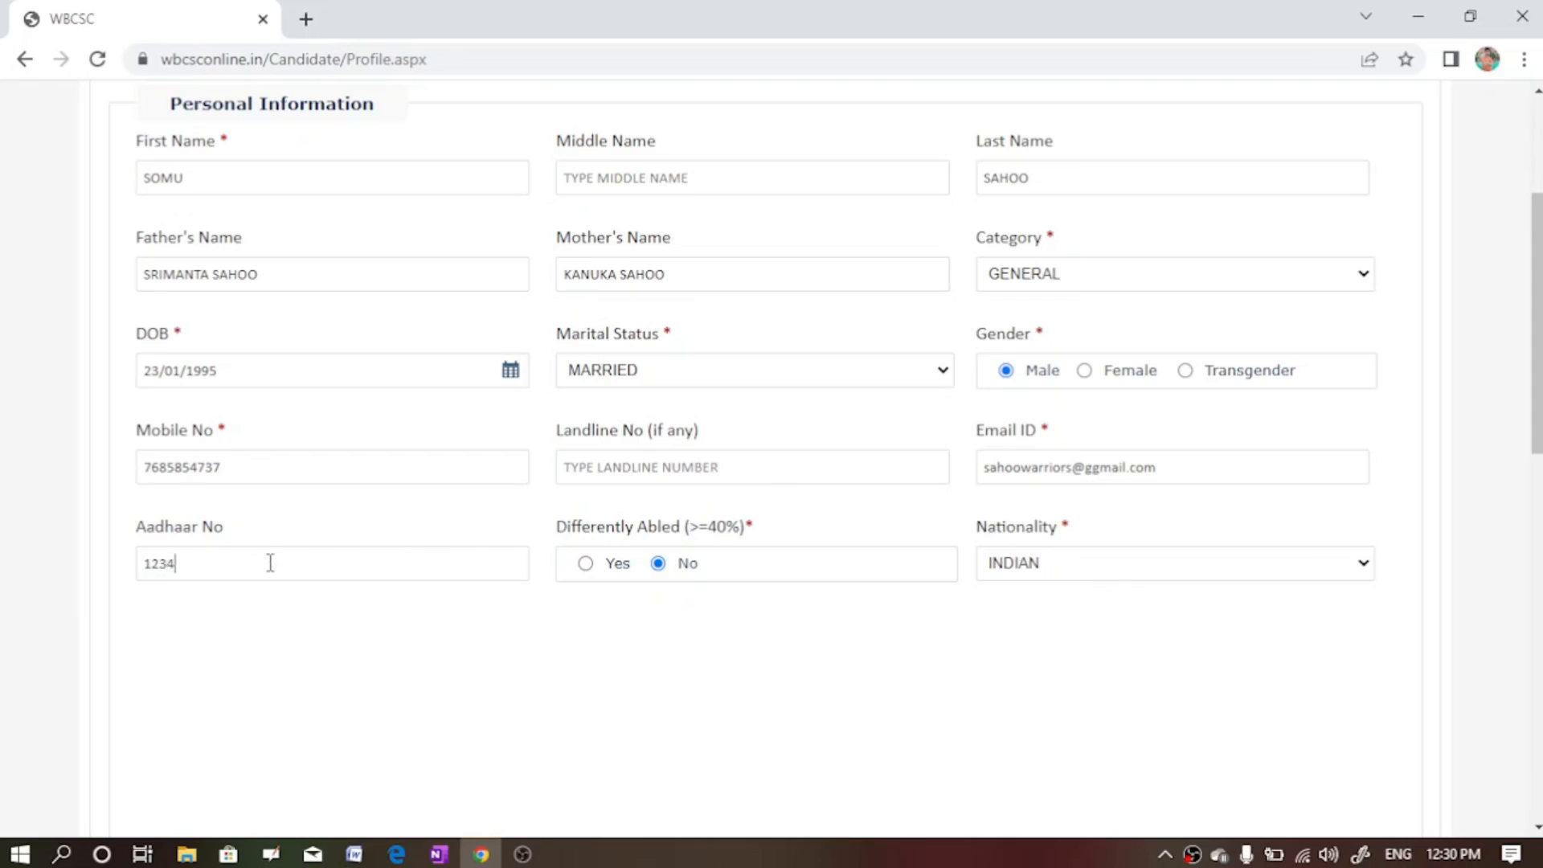
type(" 5678")
left_click(1538, 828)
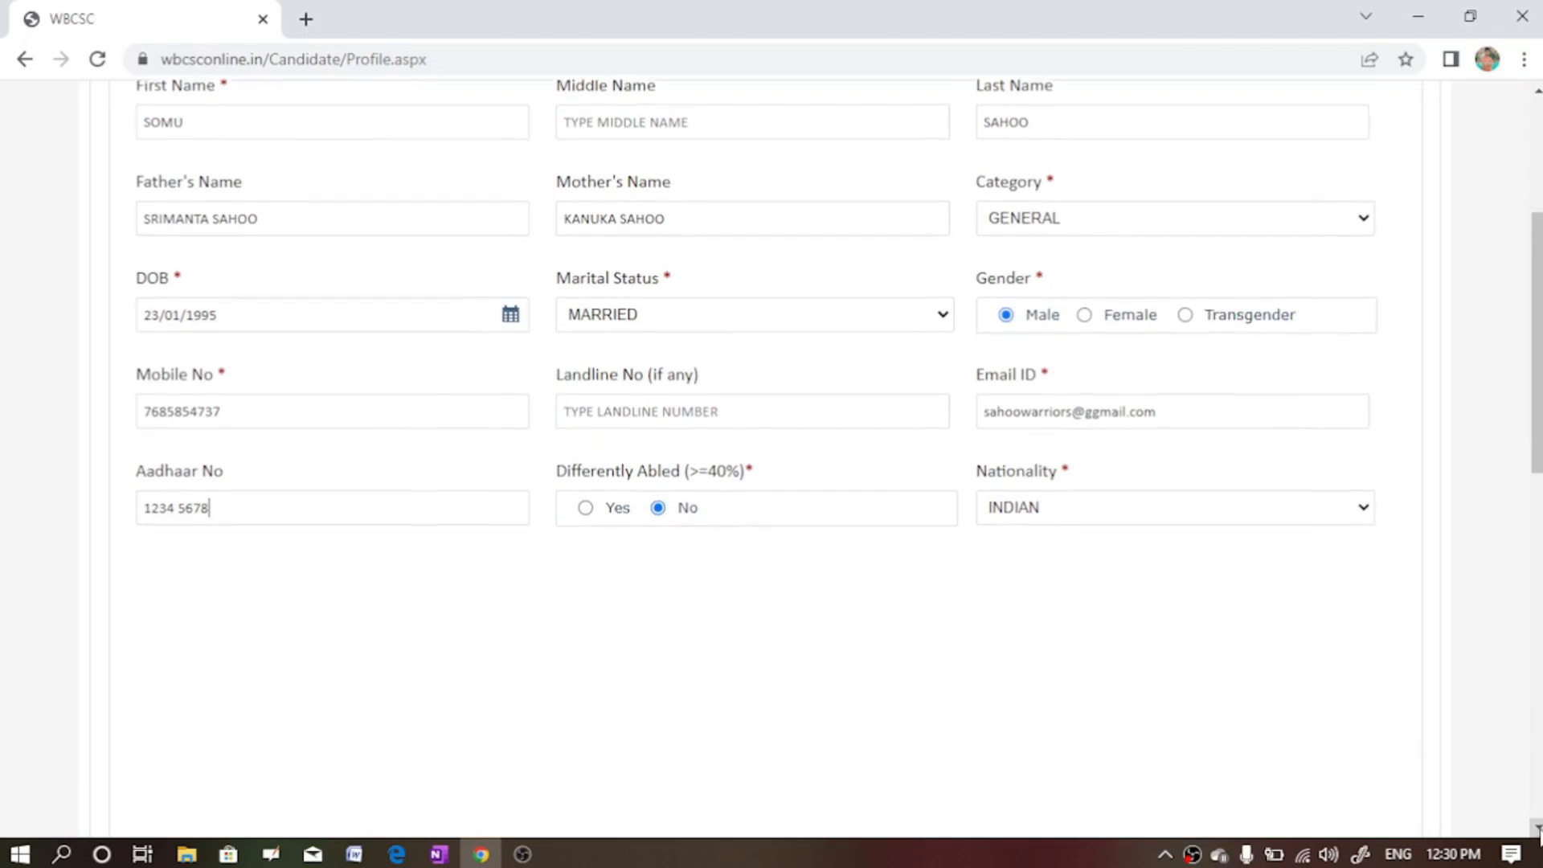
- Enter the candidate's permanent address and village name
left_click_drag(1538, 828, 1538, 828)
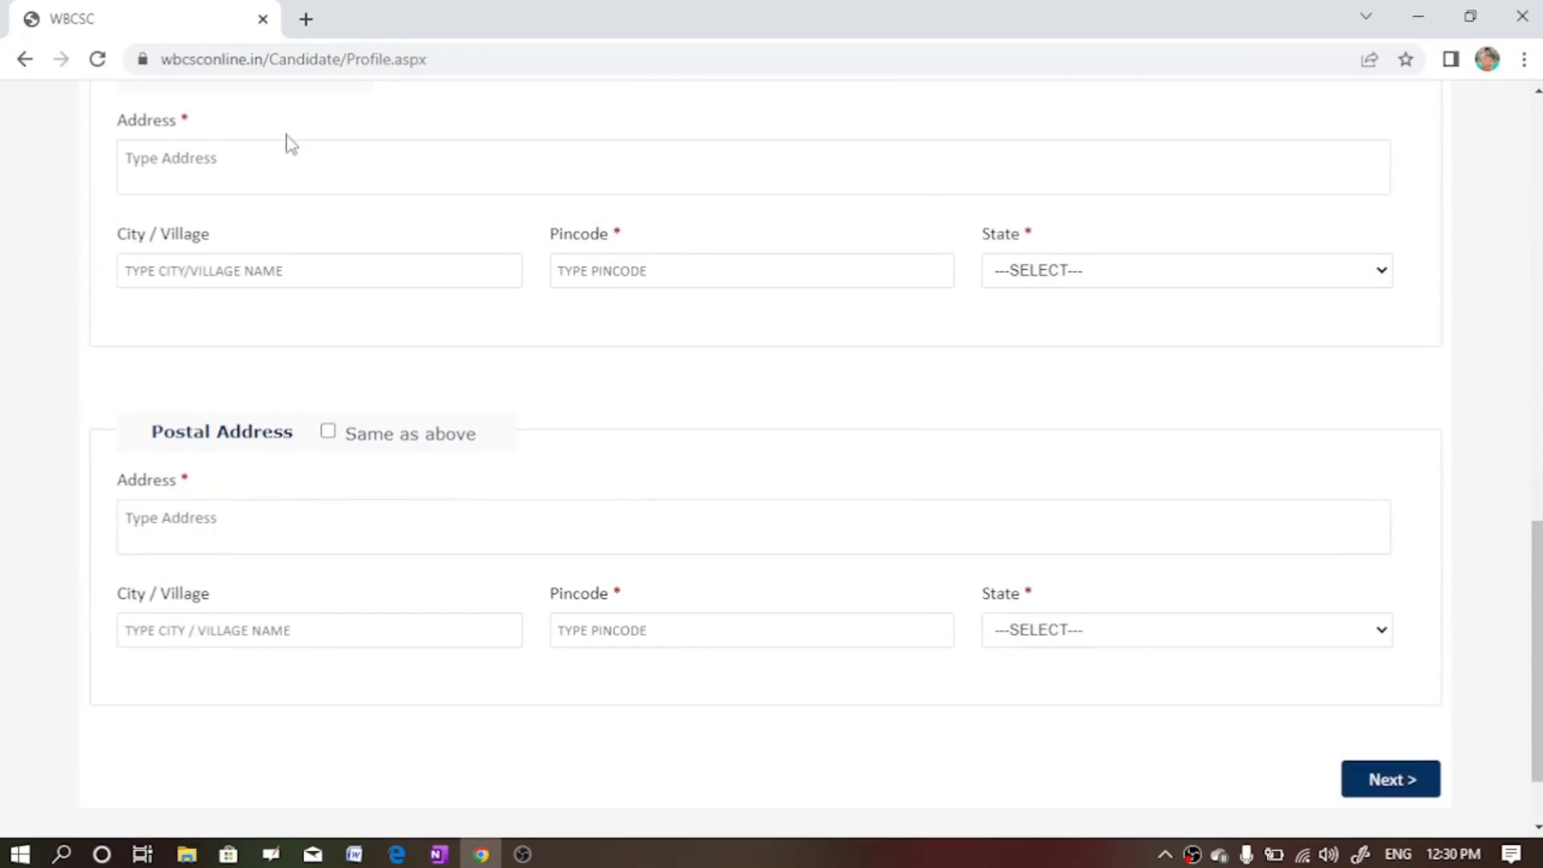
left_click(194, 168)
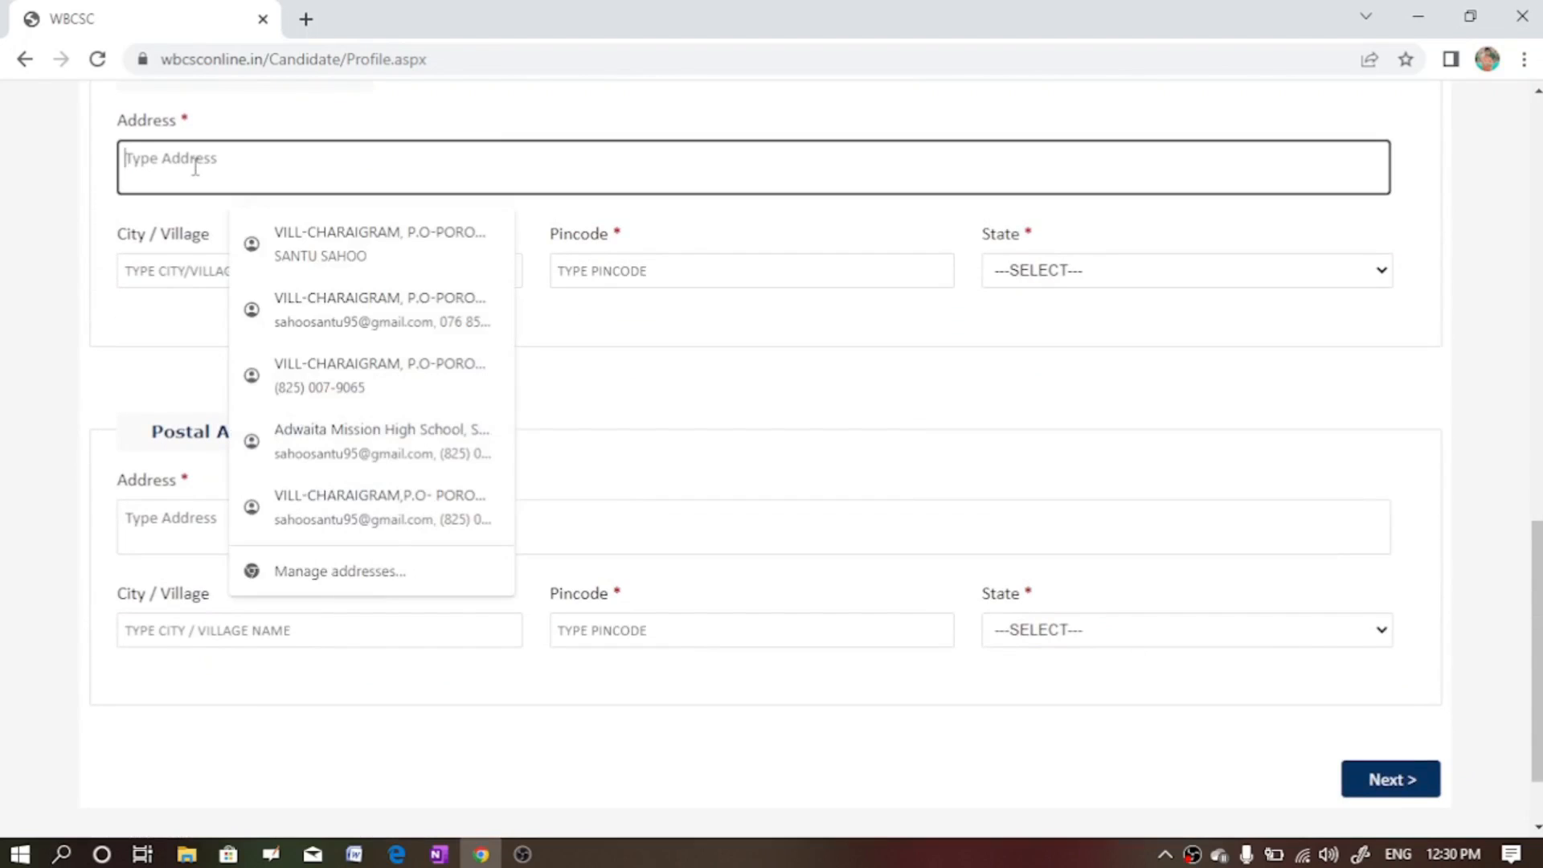
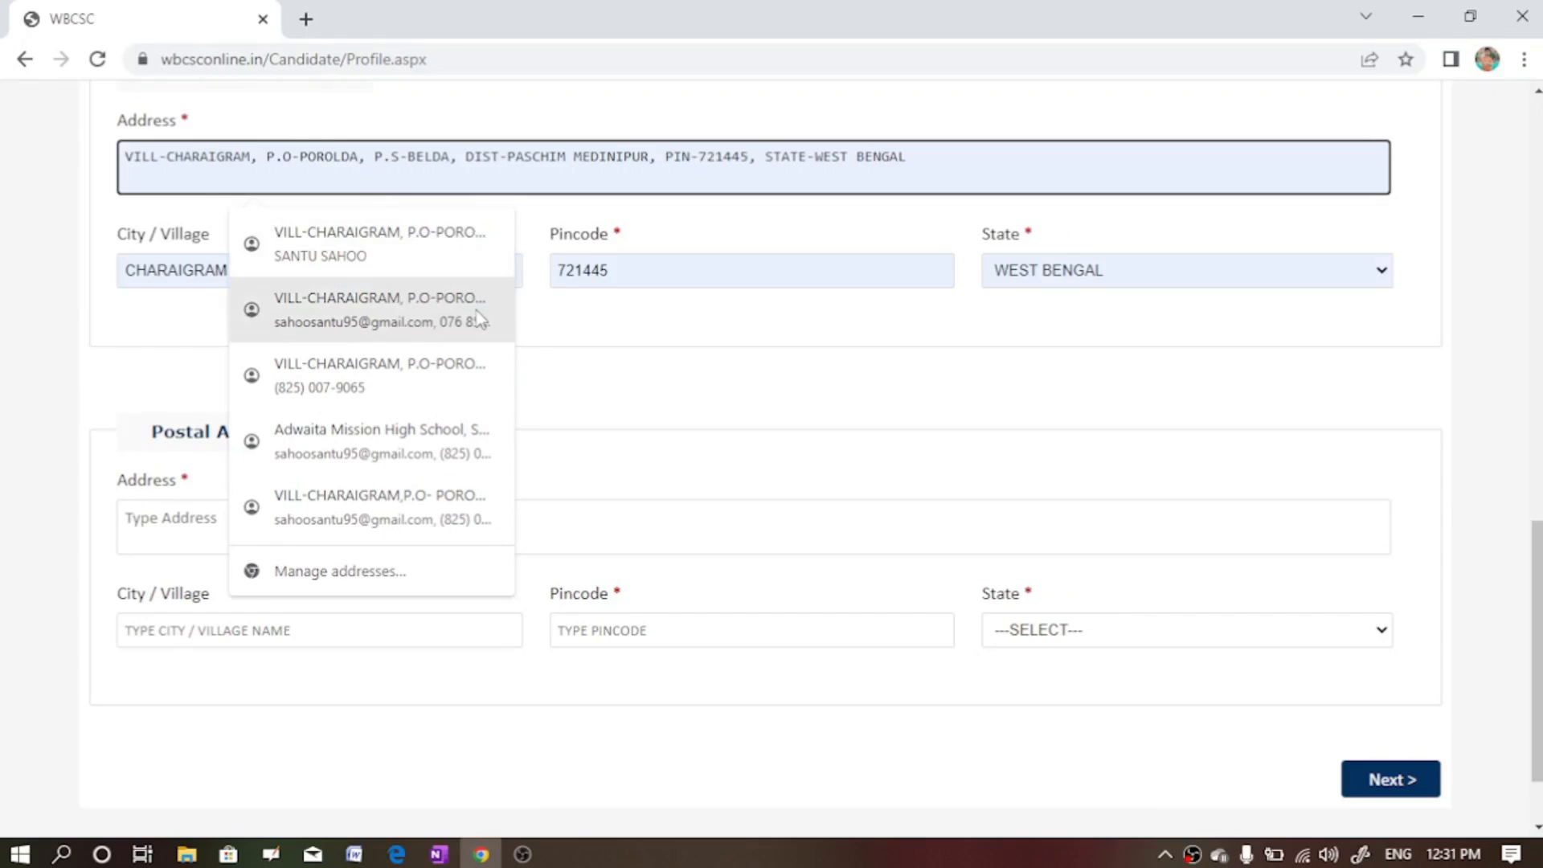
left_click(590, 418)
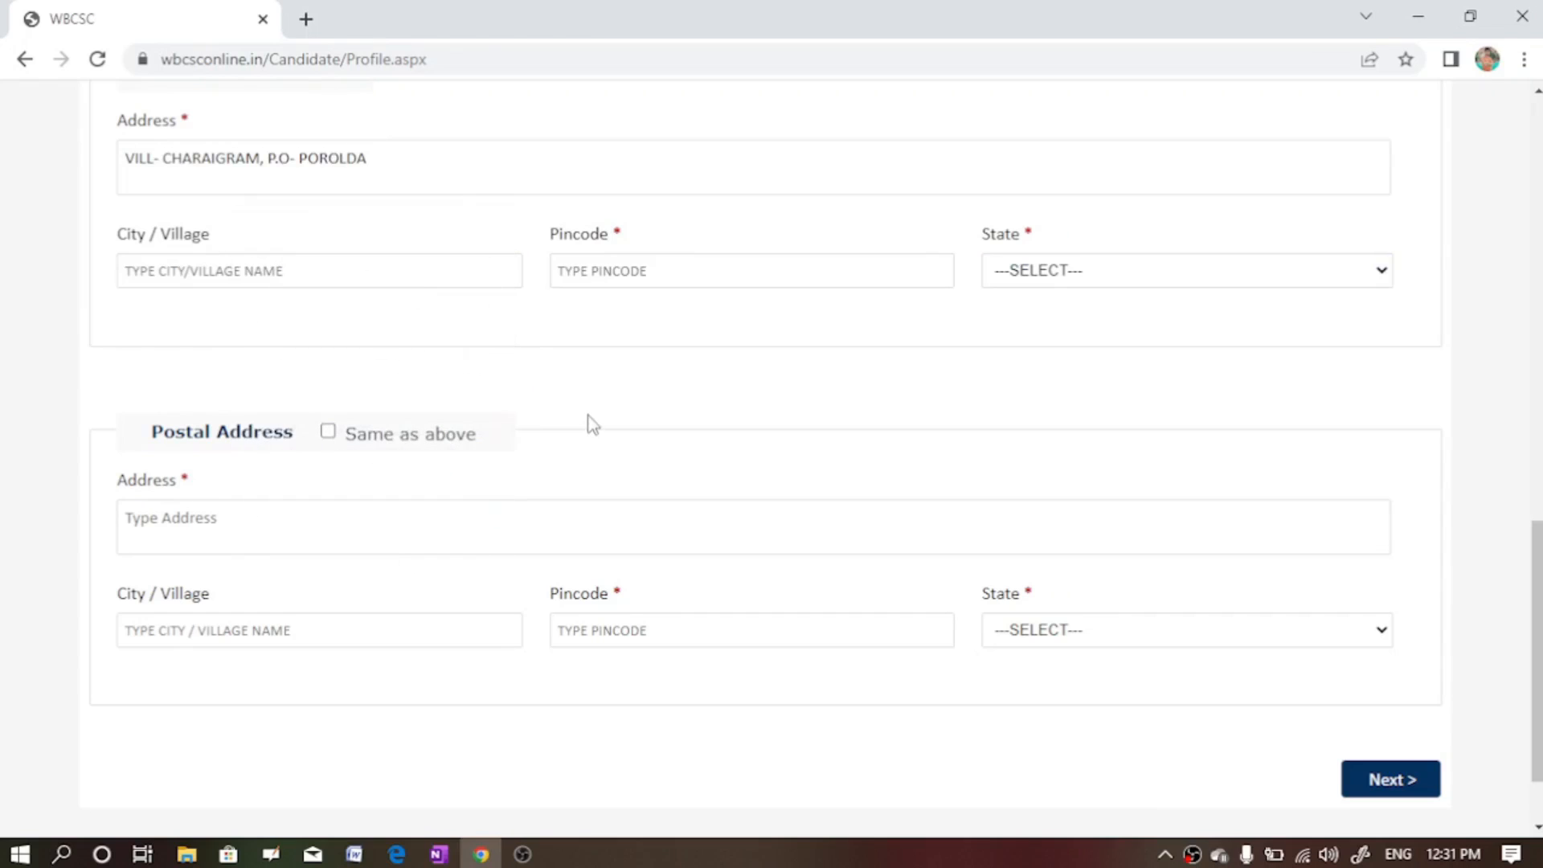
left_click(205, 270)
- Enter the pincode, choose state WEST BENGAL, and mark postal address 'Same as above'
left_click(614, 279)
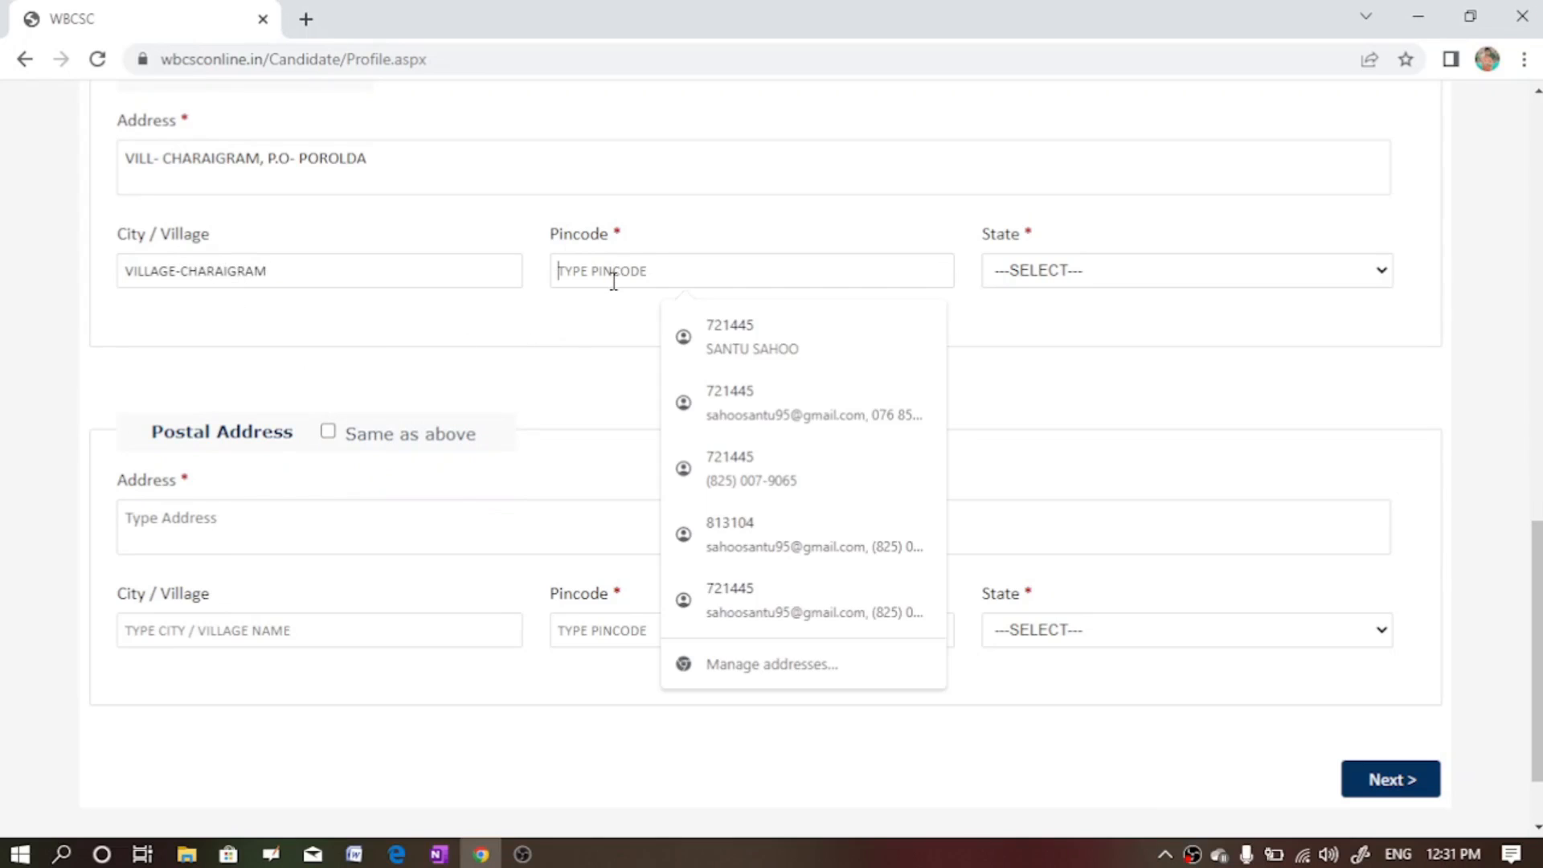
type("721445")
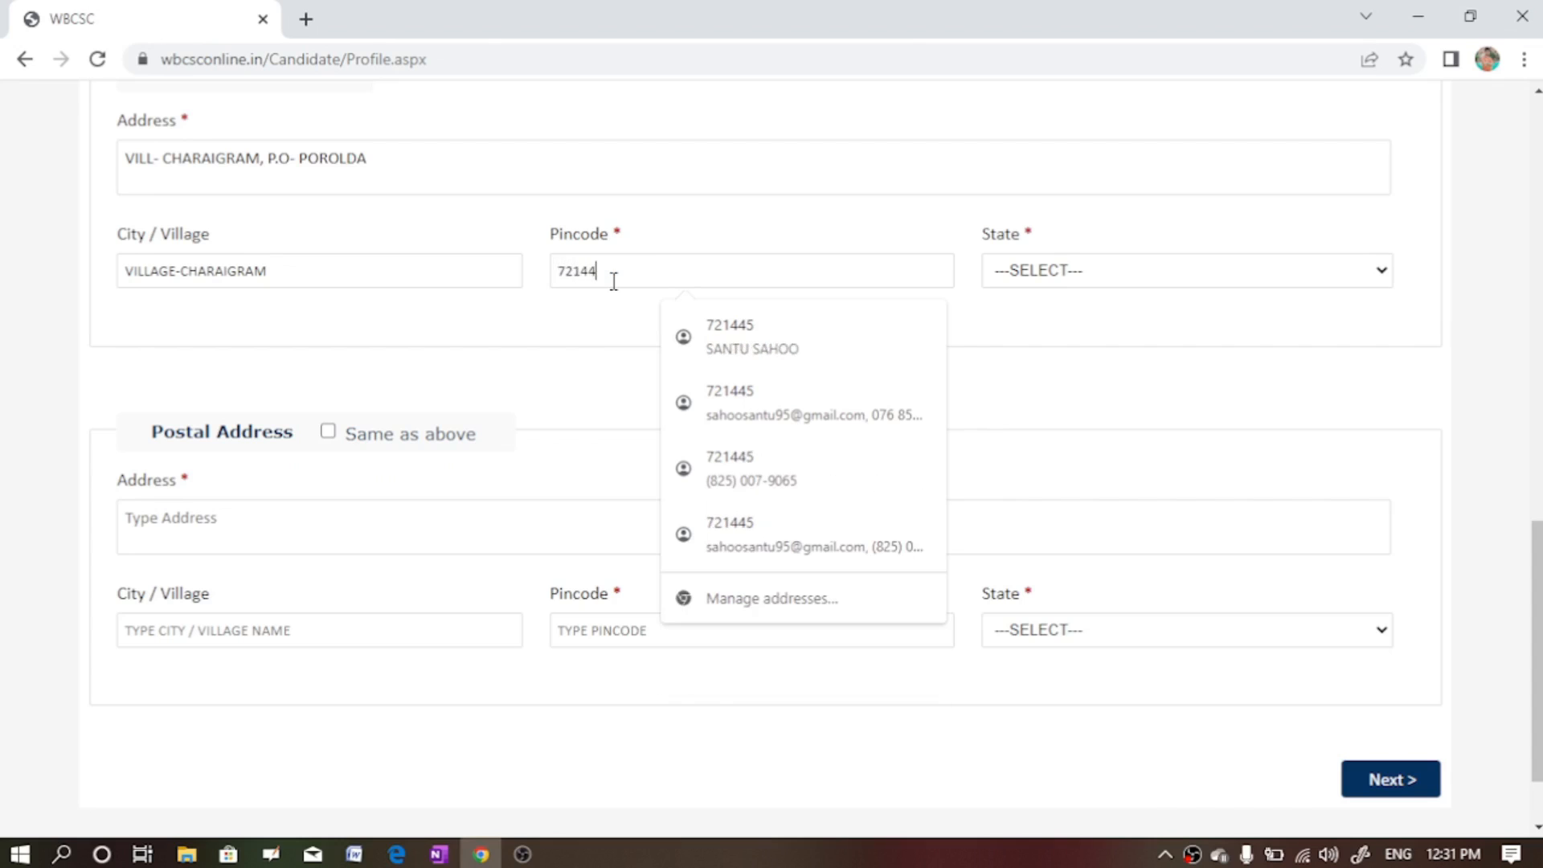
left_click(1104, 278)
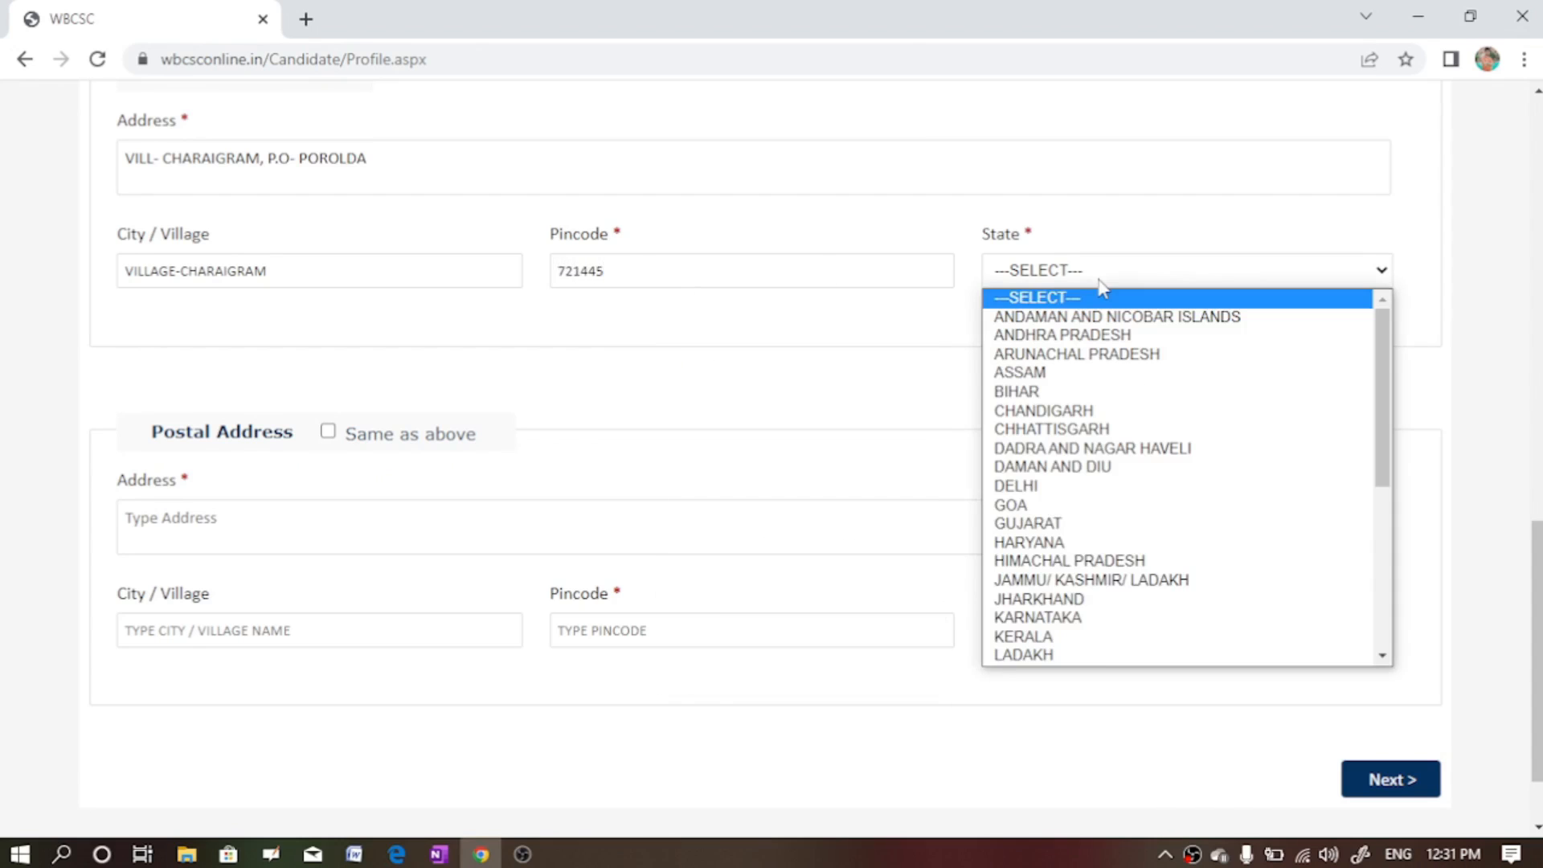
scroll(1381, 623, "down", 5)
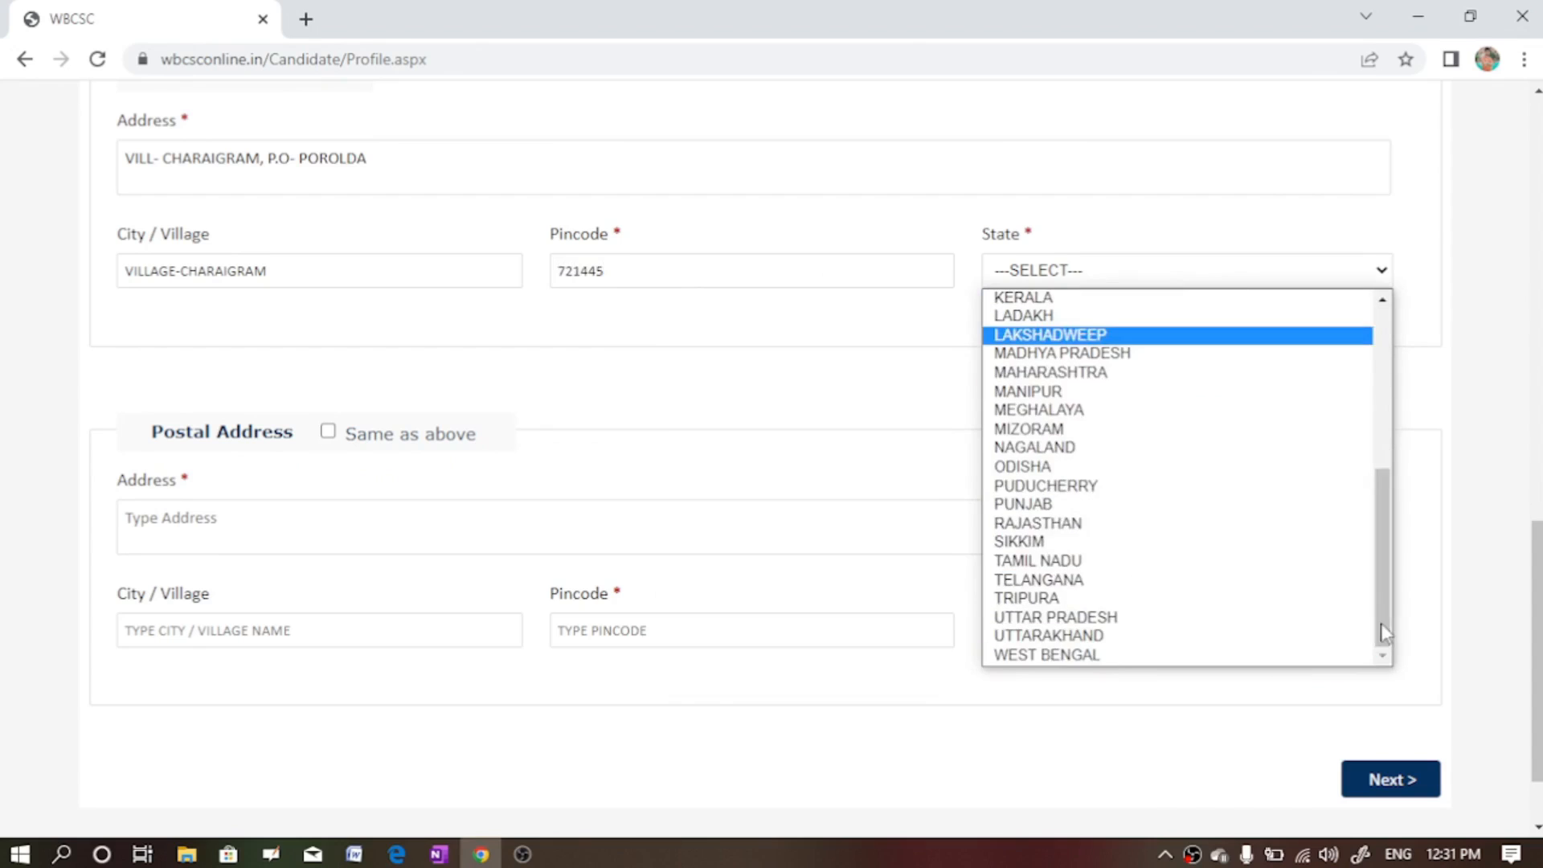
left_click(1083, 656)
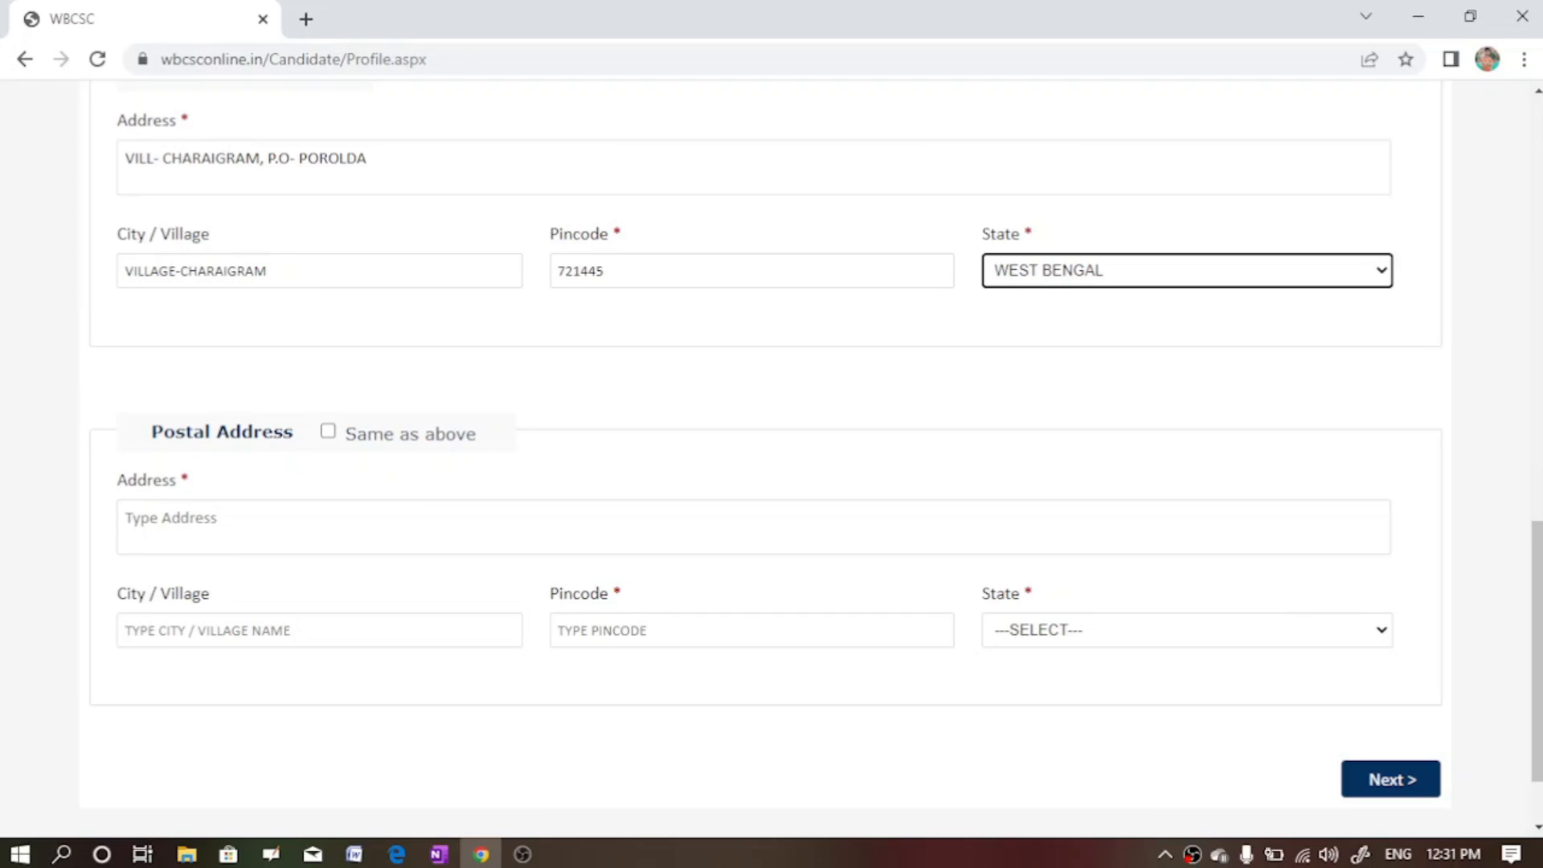
left_click(328, 432)
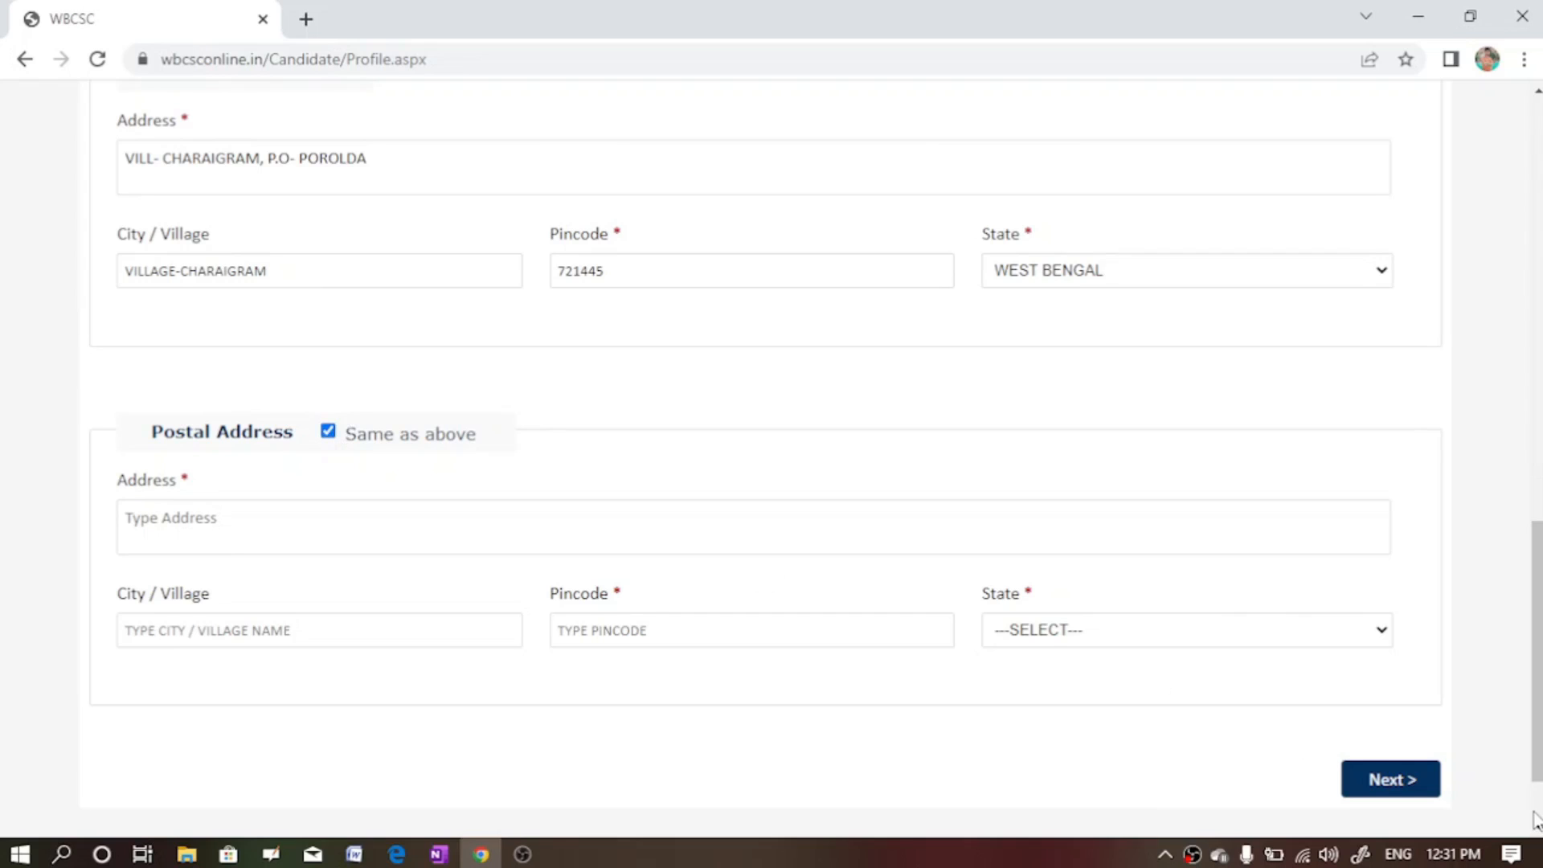
- Submit Personal Details with Next > and decline Chrome's save-address offer
scroll(705, 646, "down", 1)
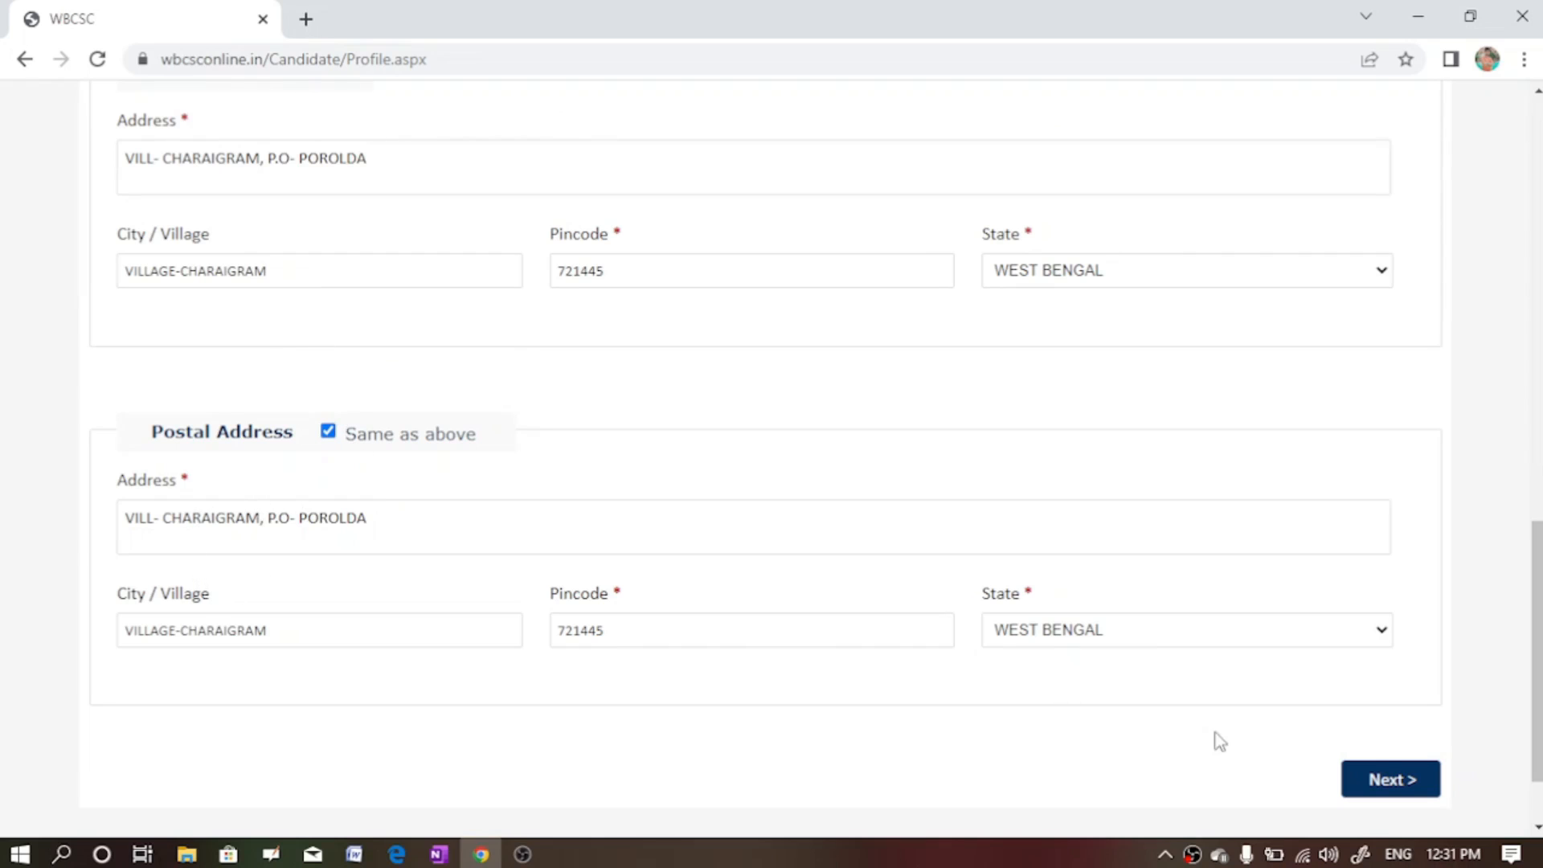
left_click(1538, 828)
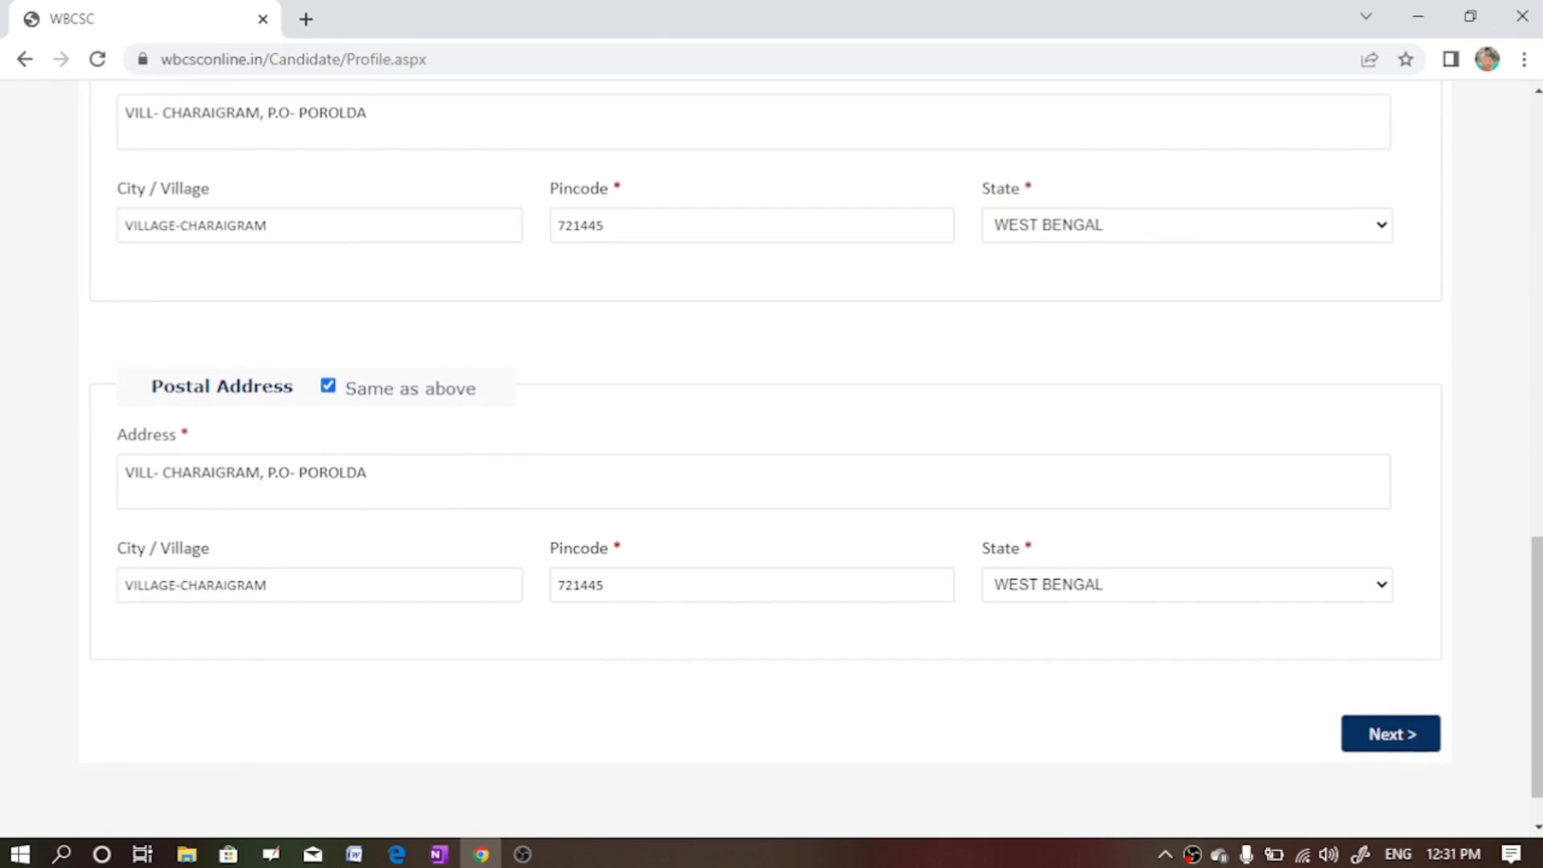
left_click(1538, 438)
left_click(1538, 161)
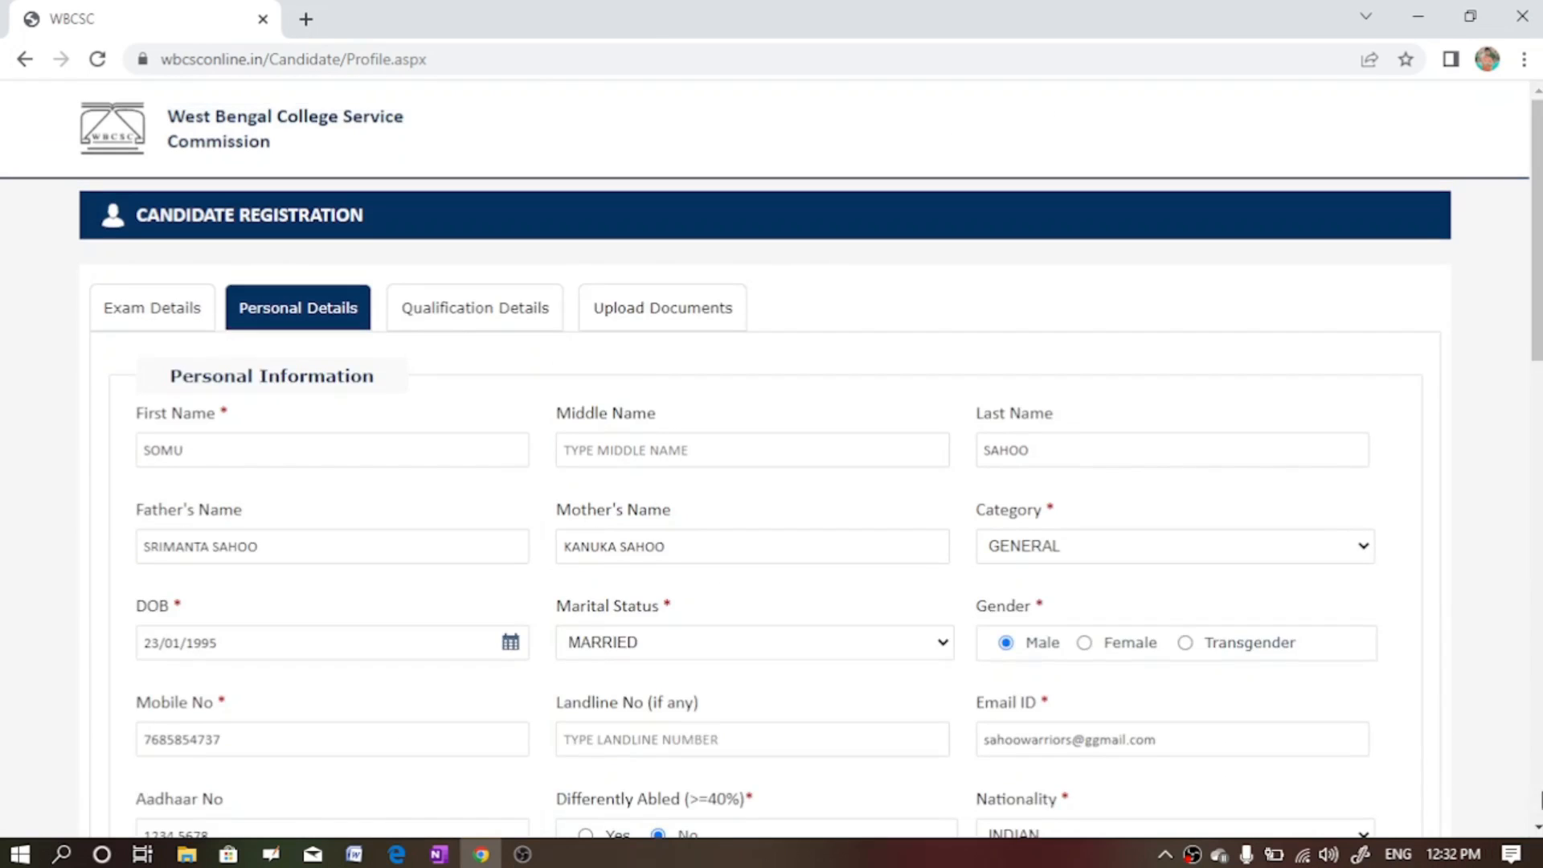
left_click(1538, 816)
left_click(1538, 826)
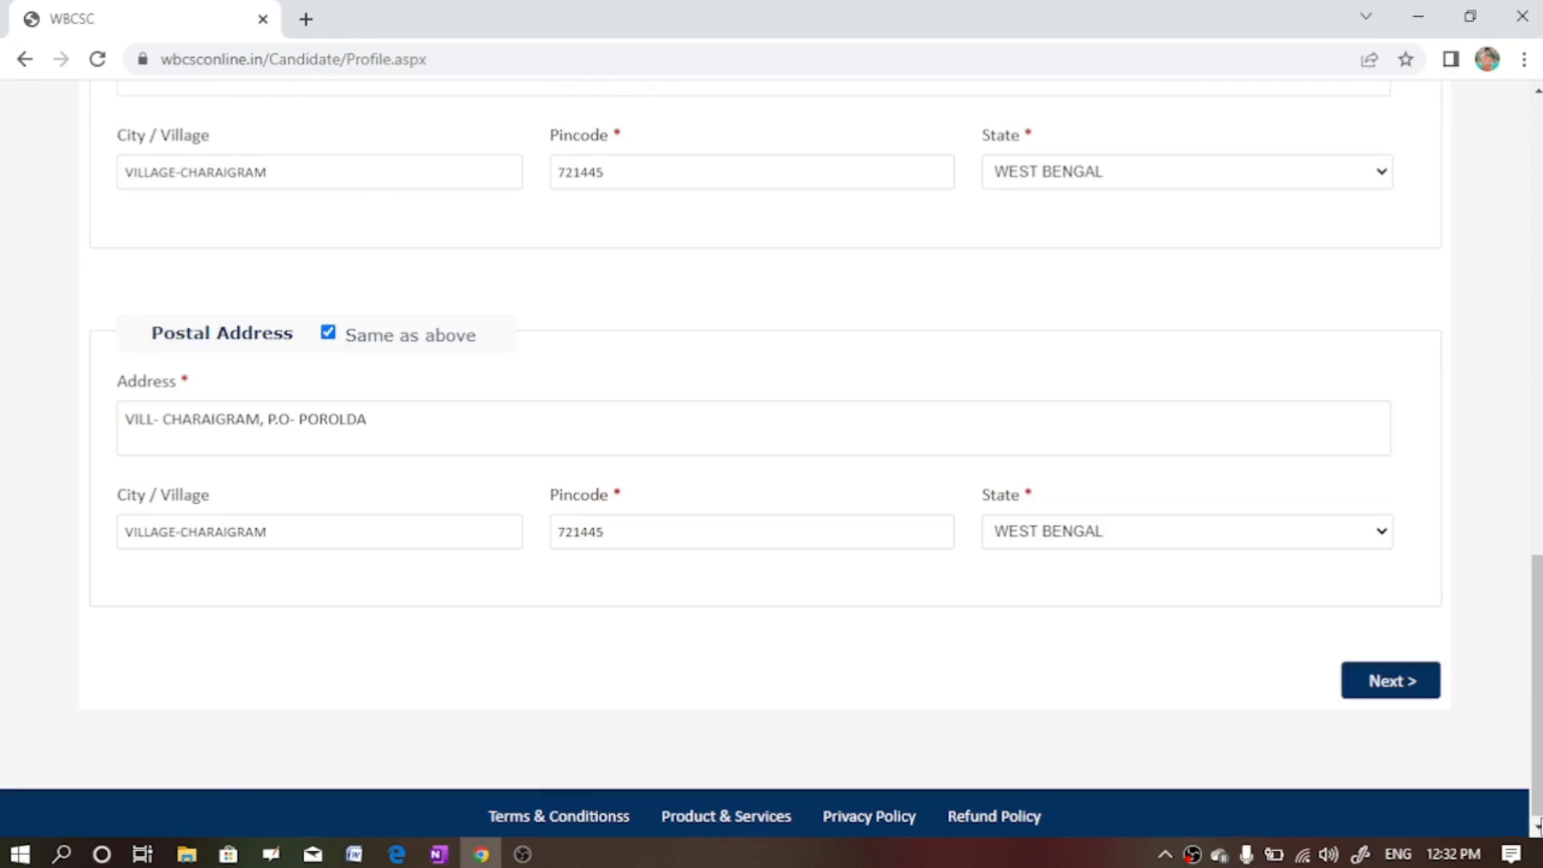
left_click(1364, 693)
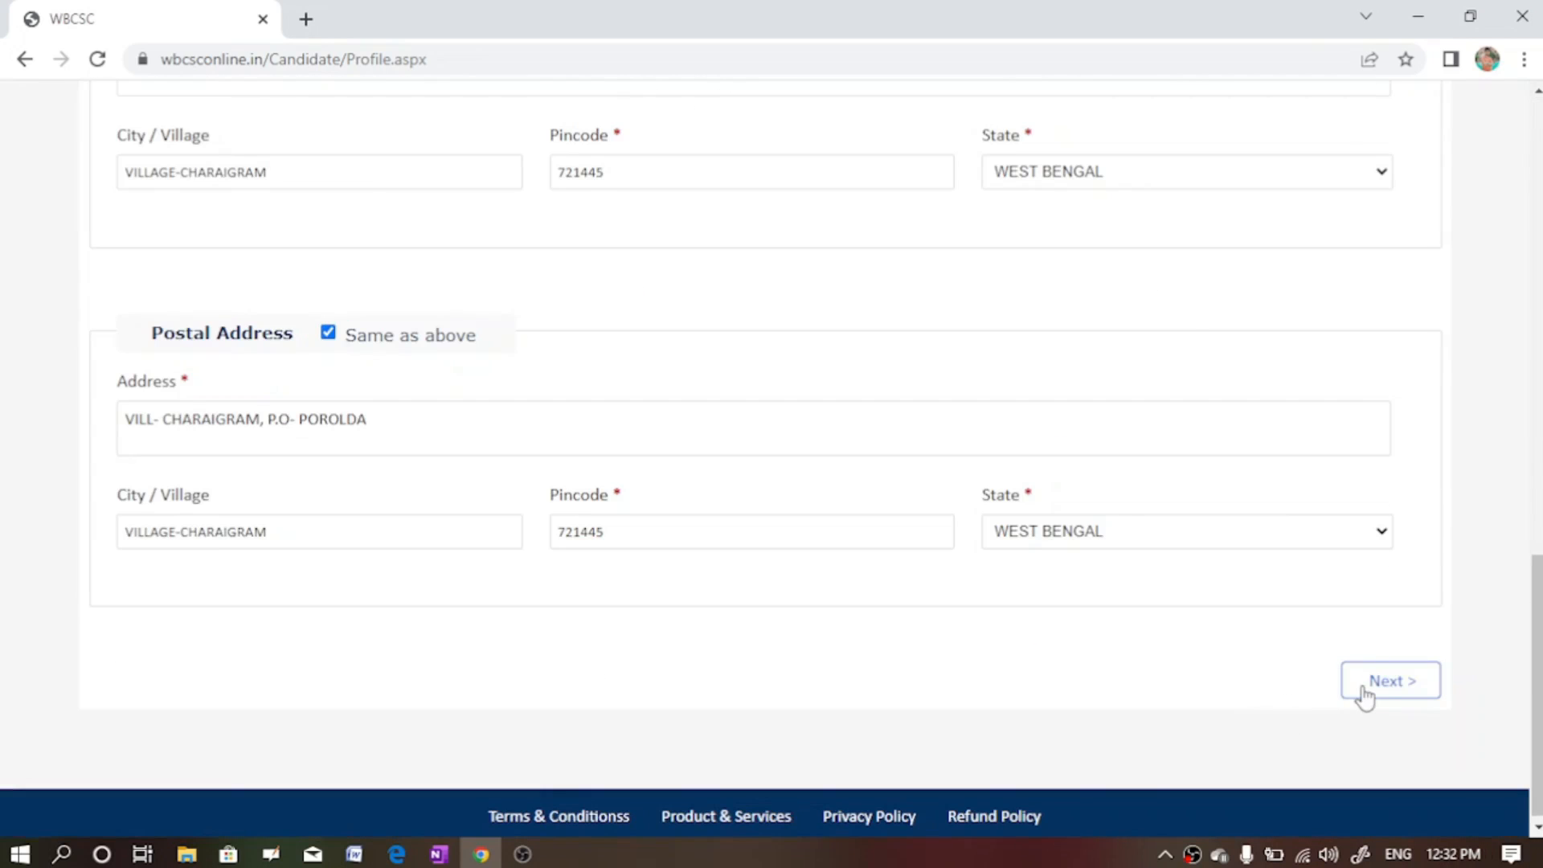
left_click(1352, 478)
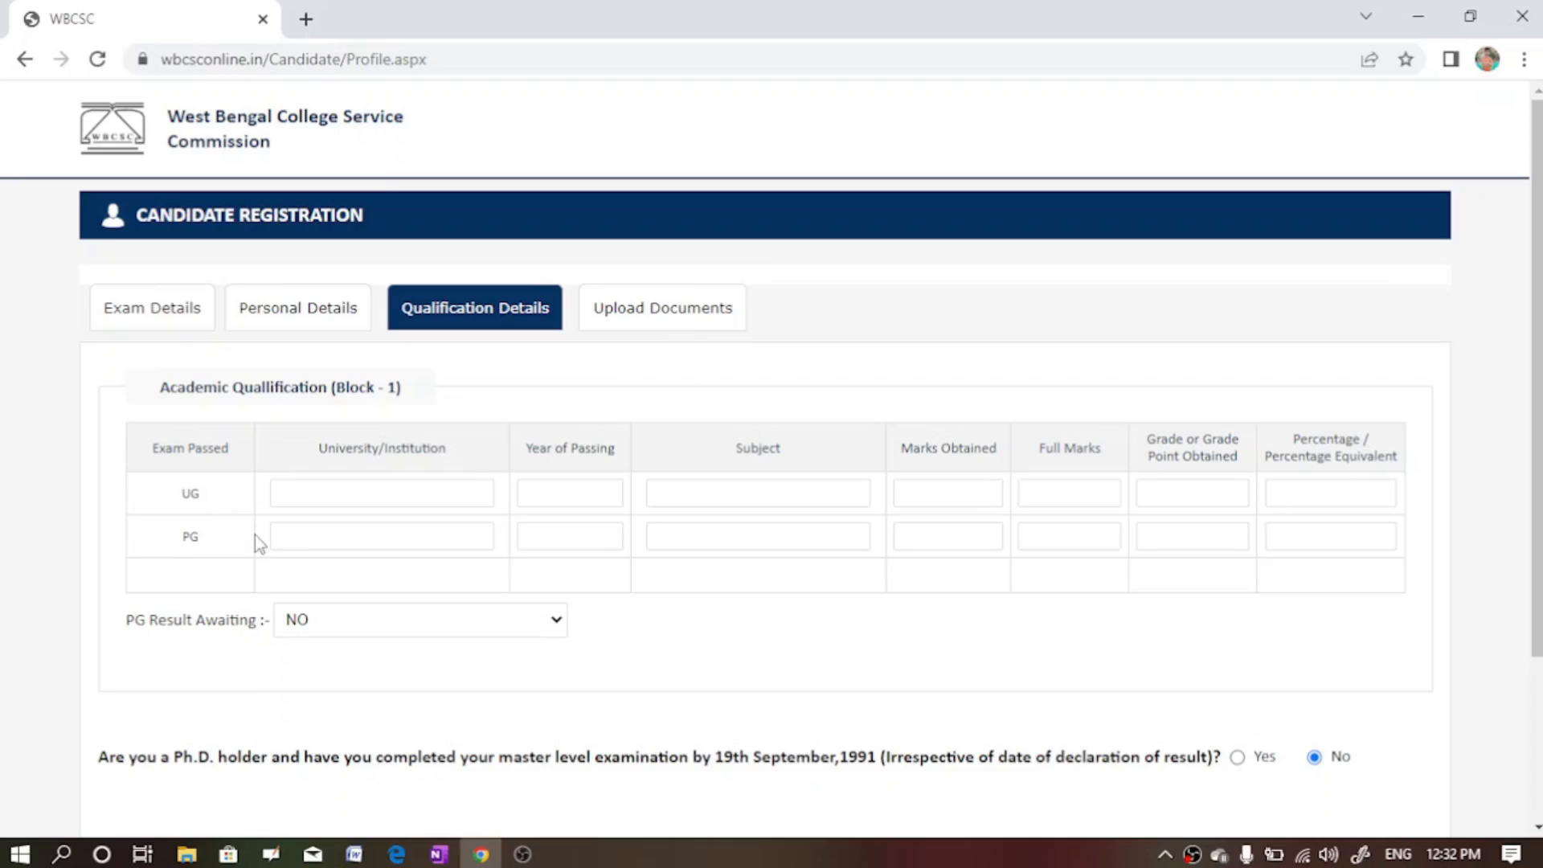
- Enter UG university UNIVERSITY OF CALCUTTA, year 2015 and subject ENGLISH
left_click(370, 487)
type("UNIVERSITY OF CALC")
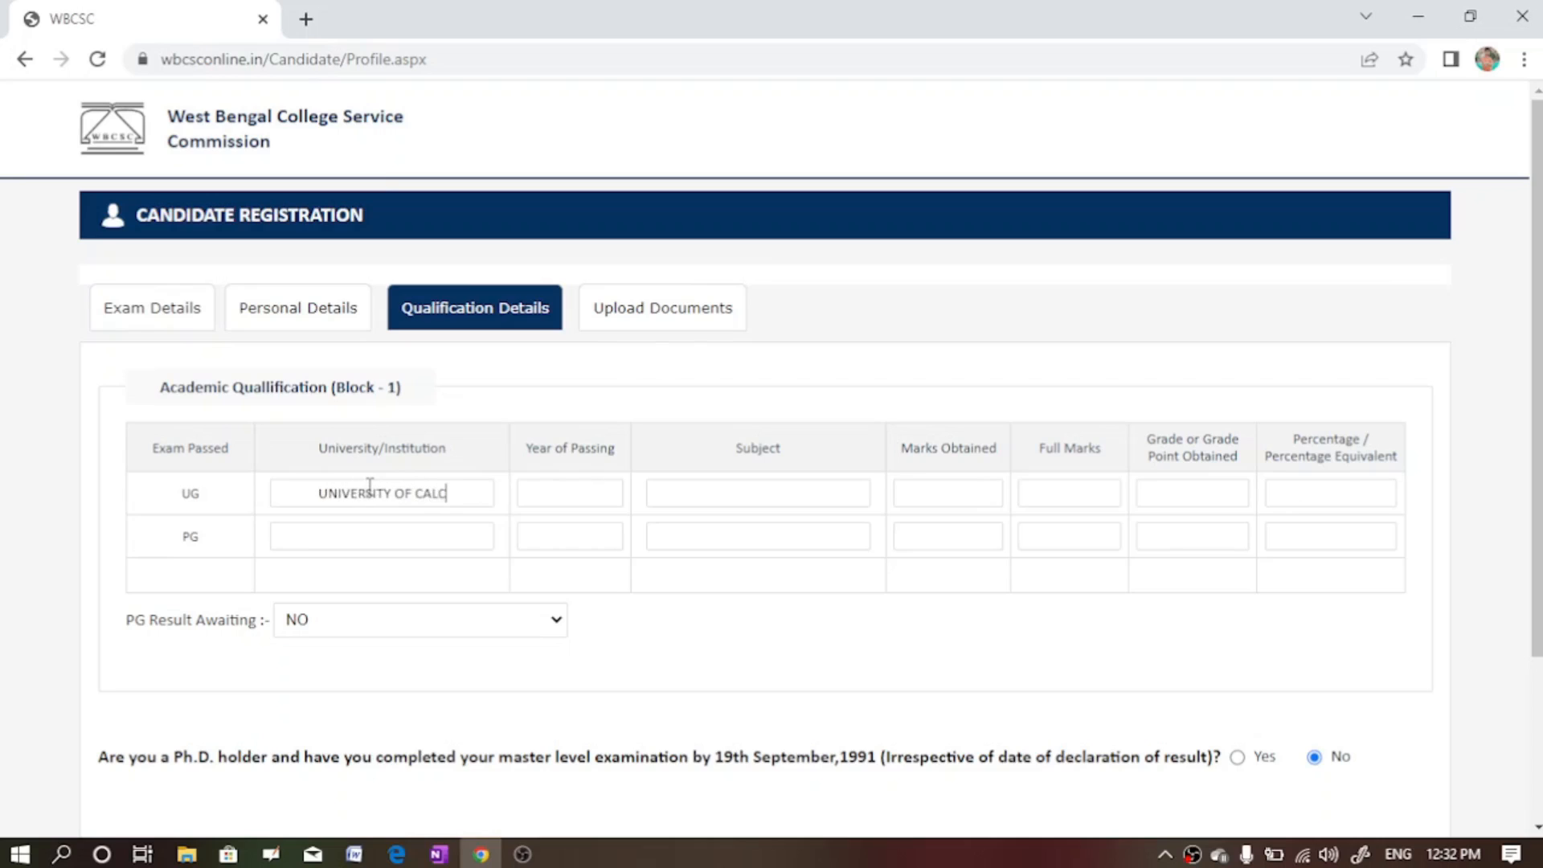
type("UTTA")
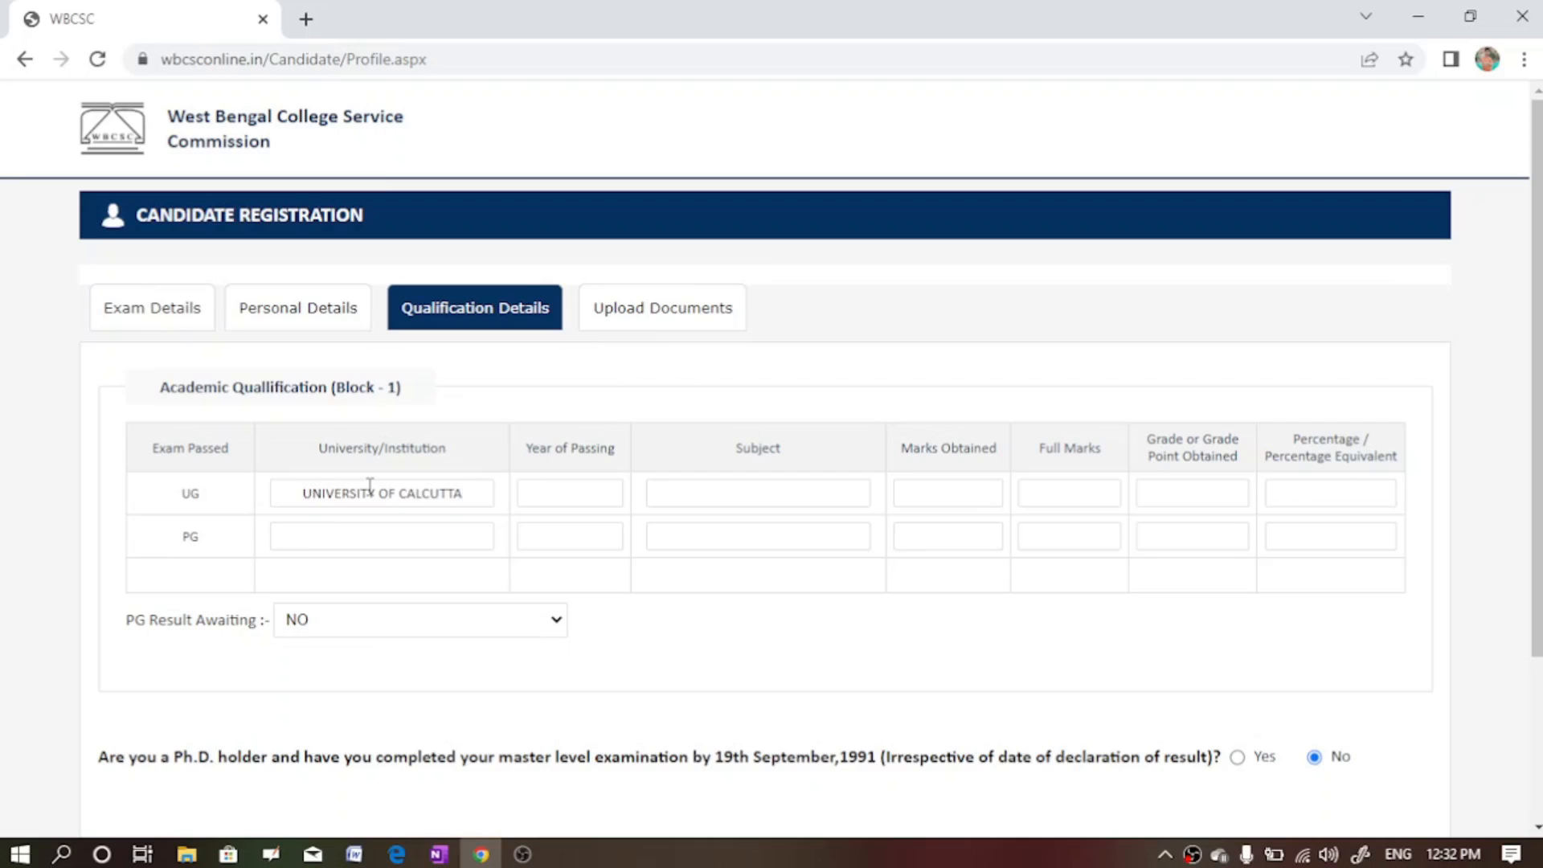
left_click(550, 495)
type("12012")
key("BackSpace")
type("5")
left_click(709, 488)
type("ENG")
type("LIS")
type("H")
- Enter UG marks 400 of 800, grade '-', and 50 percent
type("400")
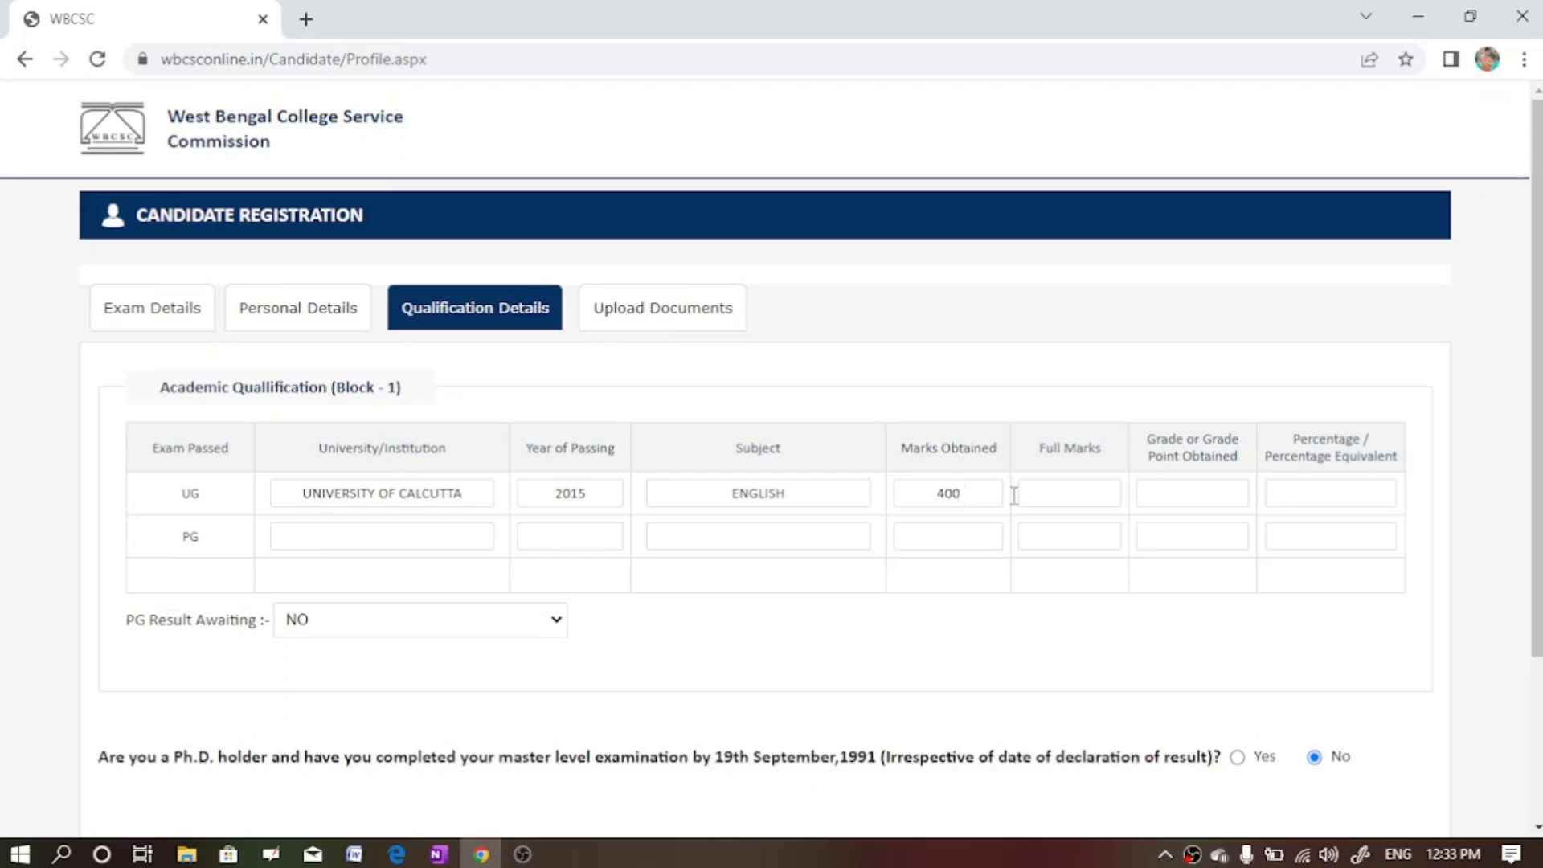
left_click(1089, 498)
type("800")
left_click(1160, 503)
type("-")
type("50")
- Enter PG university VIDYASAGR UNIVERSITY, year 2017 and subject ENGLISH
left_click(347, 544)
type("VIDYASAGR UNIVW")
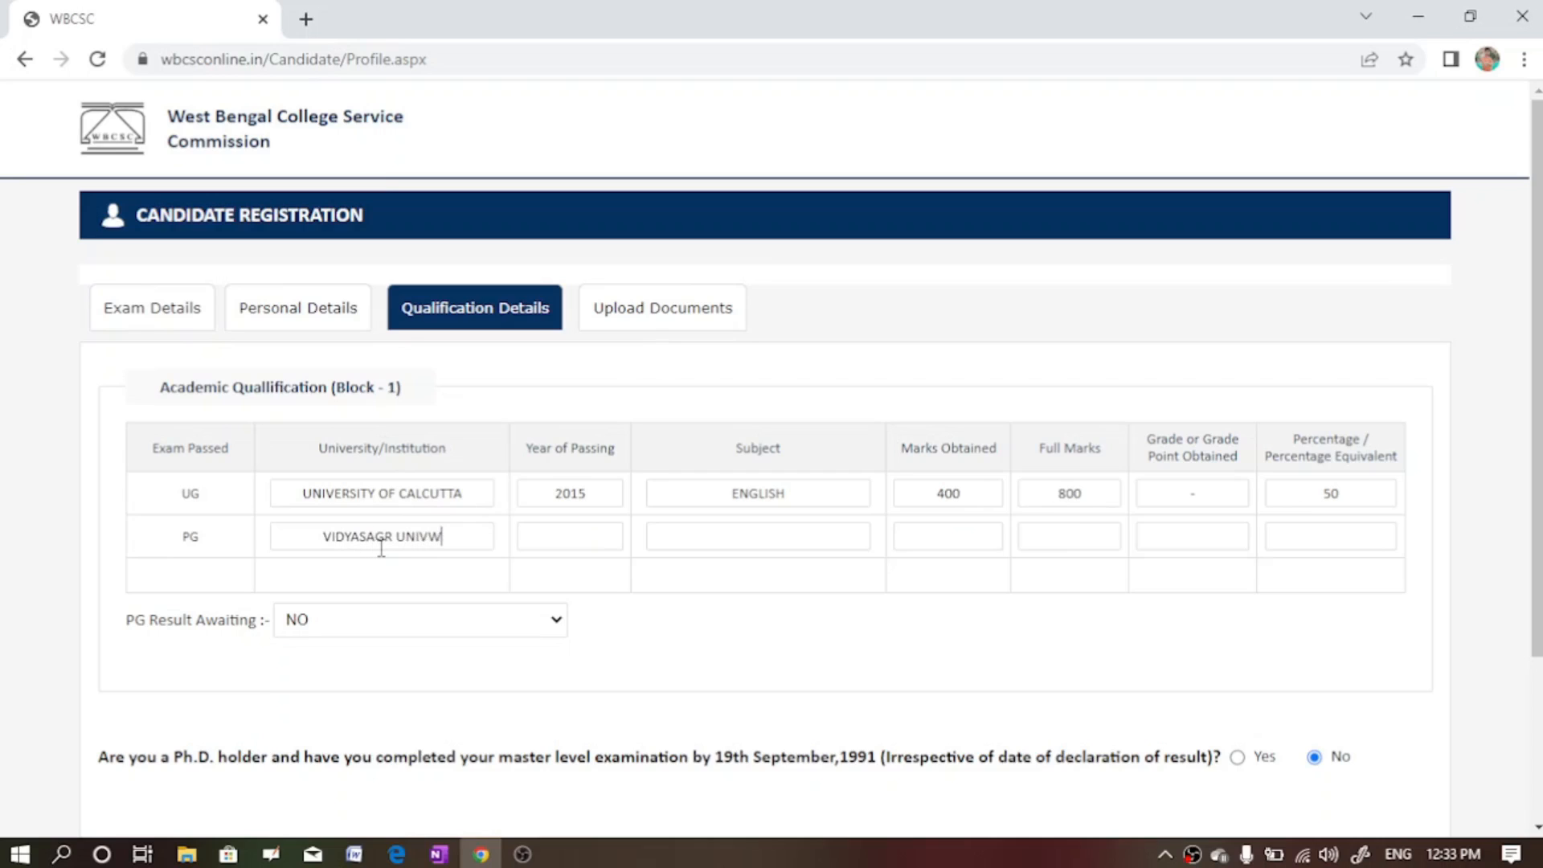
key("BackSpace")
type("ERSITY")
left_click(569, 538)
type("2017")
left_click(797, 546)
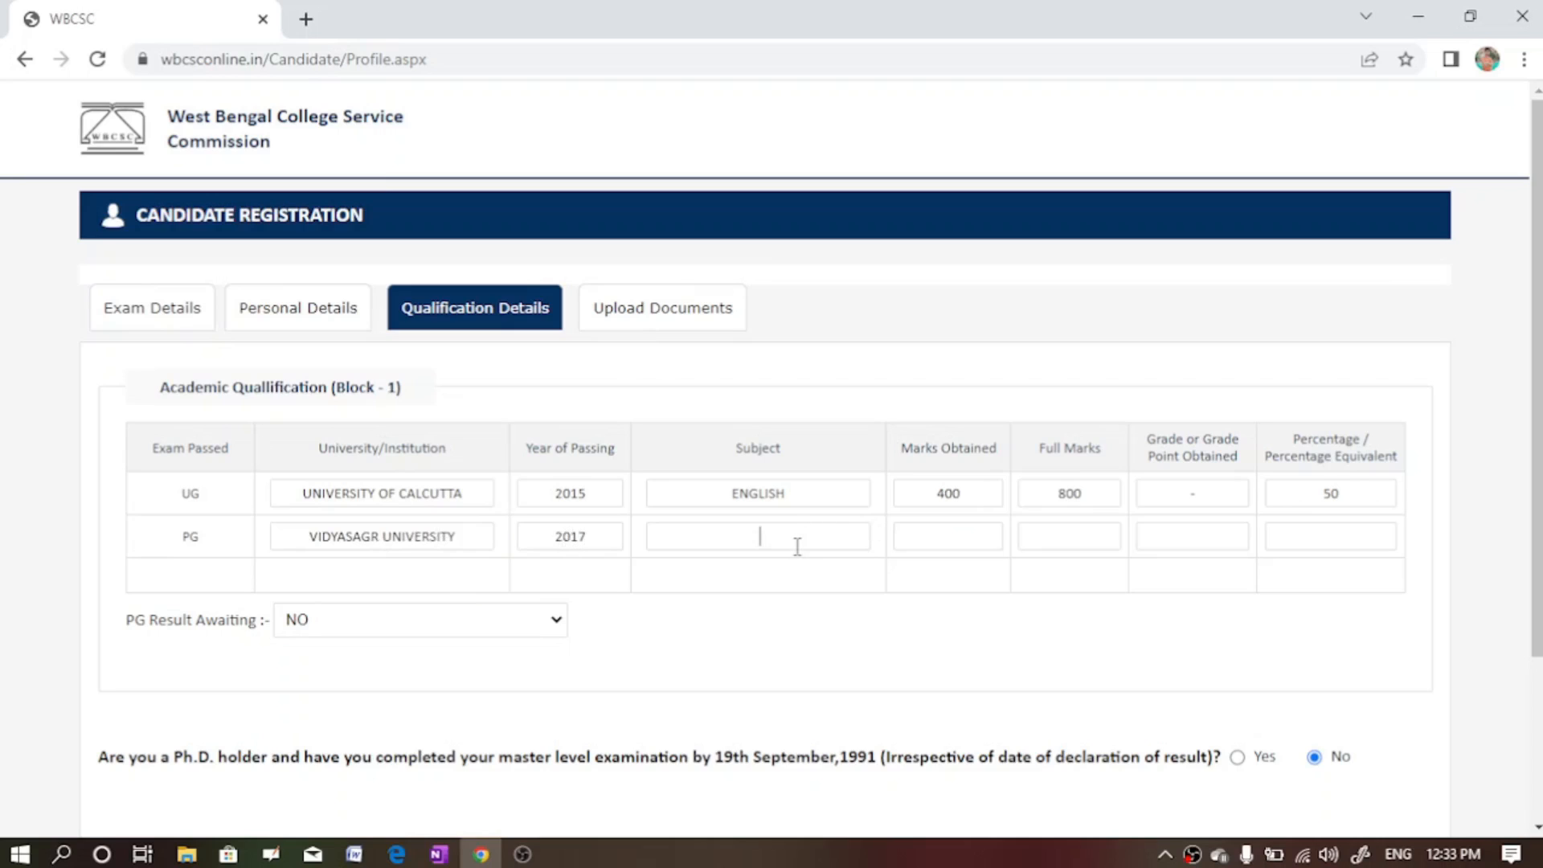
type("ENGLISH")
- Enter PG marks 480 of 800 and 60 percent, then open Result Awaiting choices
left_click(926, 544)
type("480")
left_click(1079, 529)
type("800")
left_click(1359, 544)
type("60")
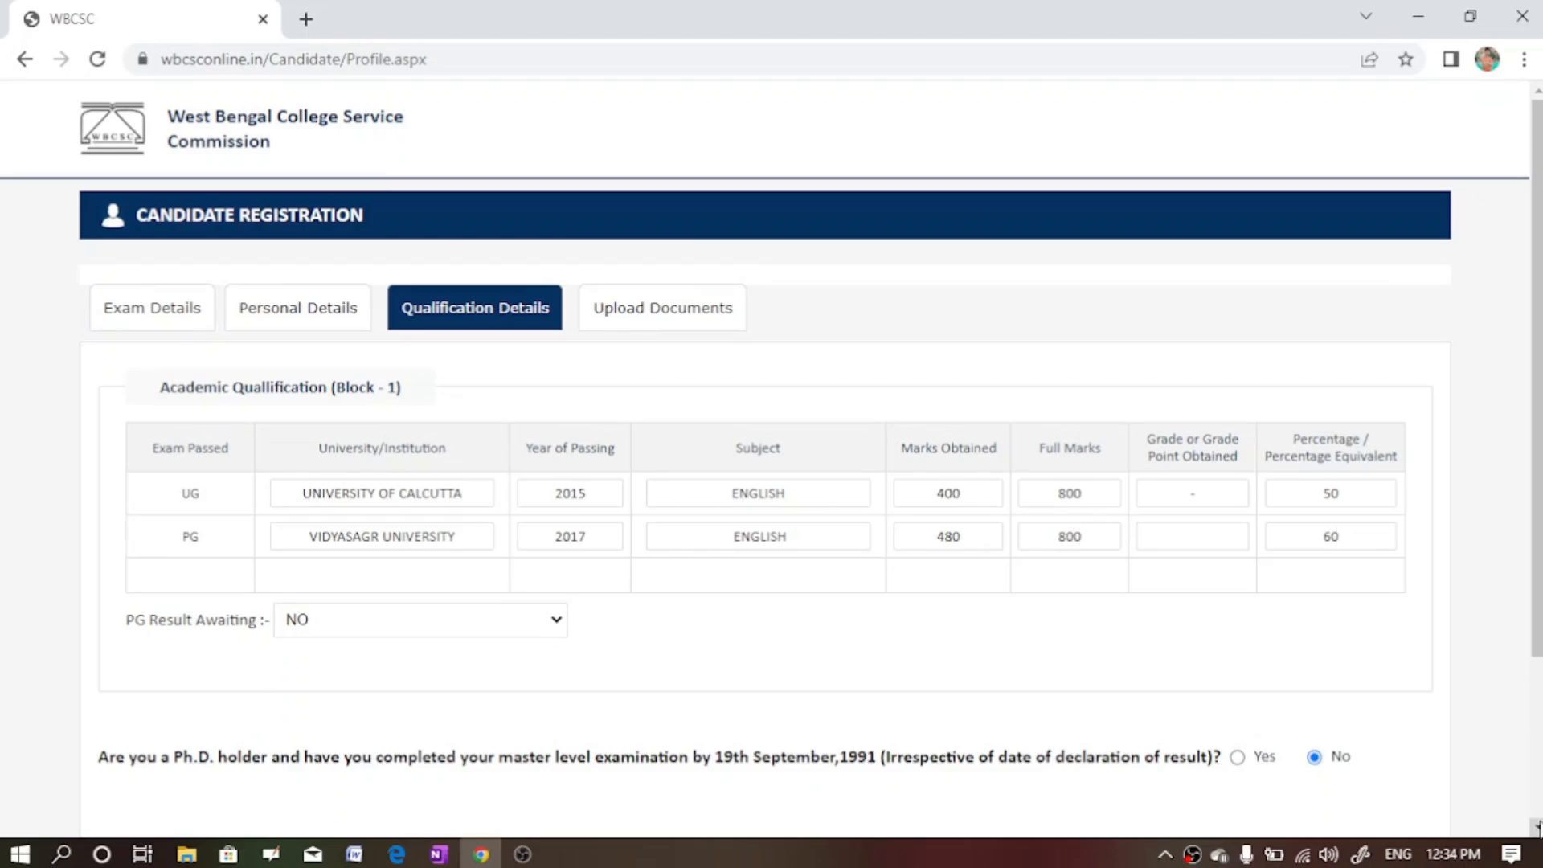
left_click(1538, 828)
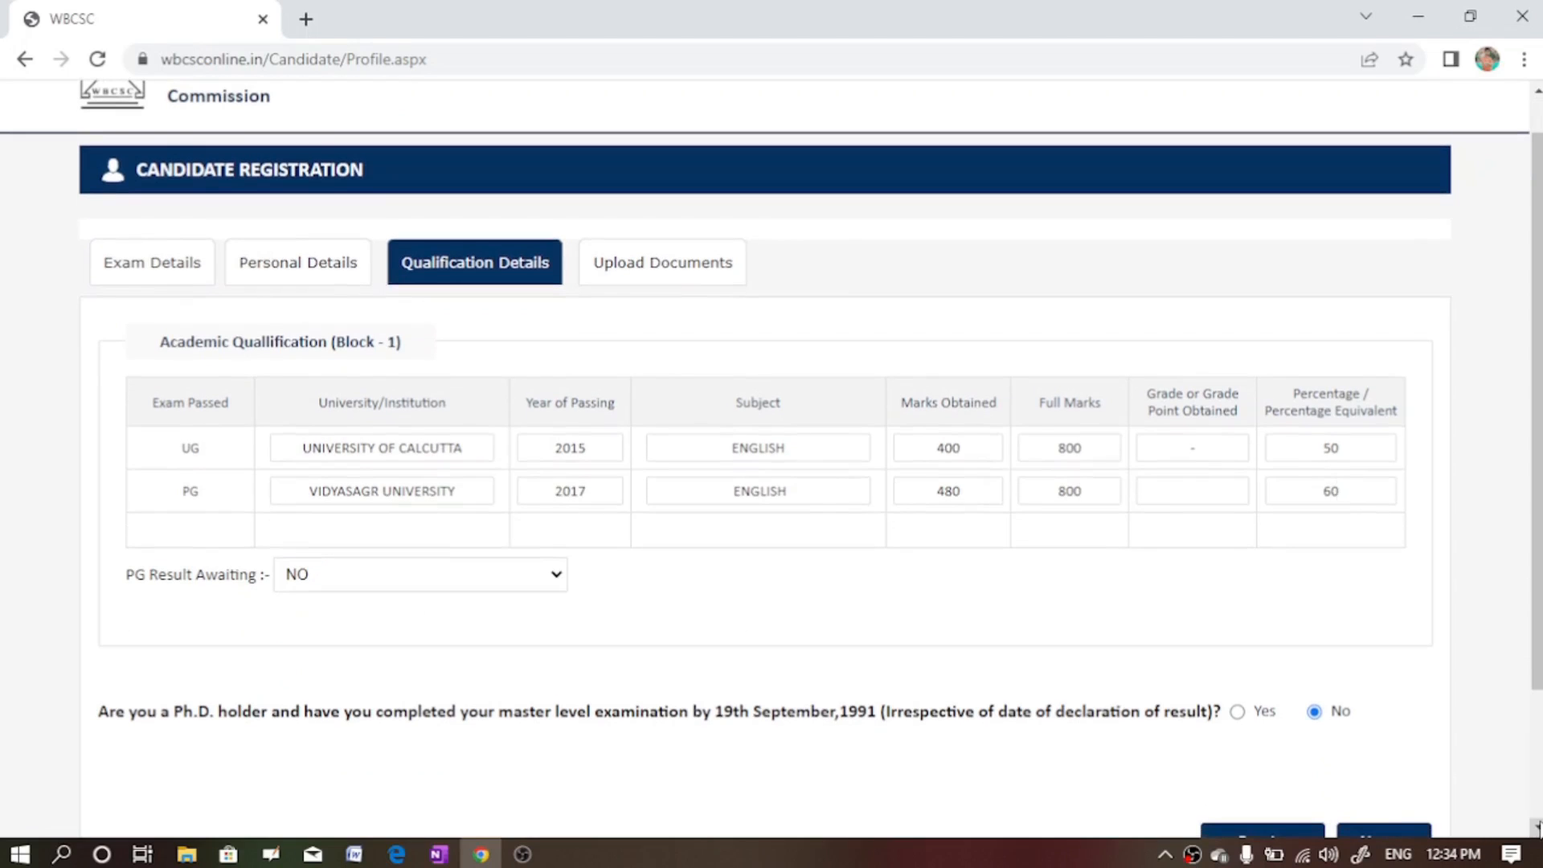
left_click(553, 581)
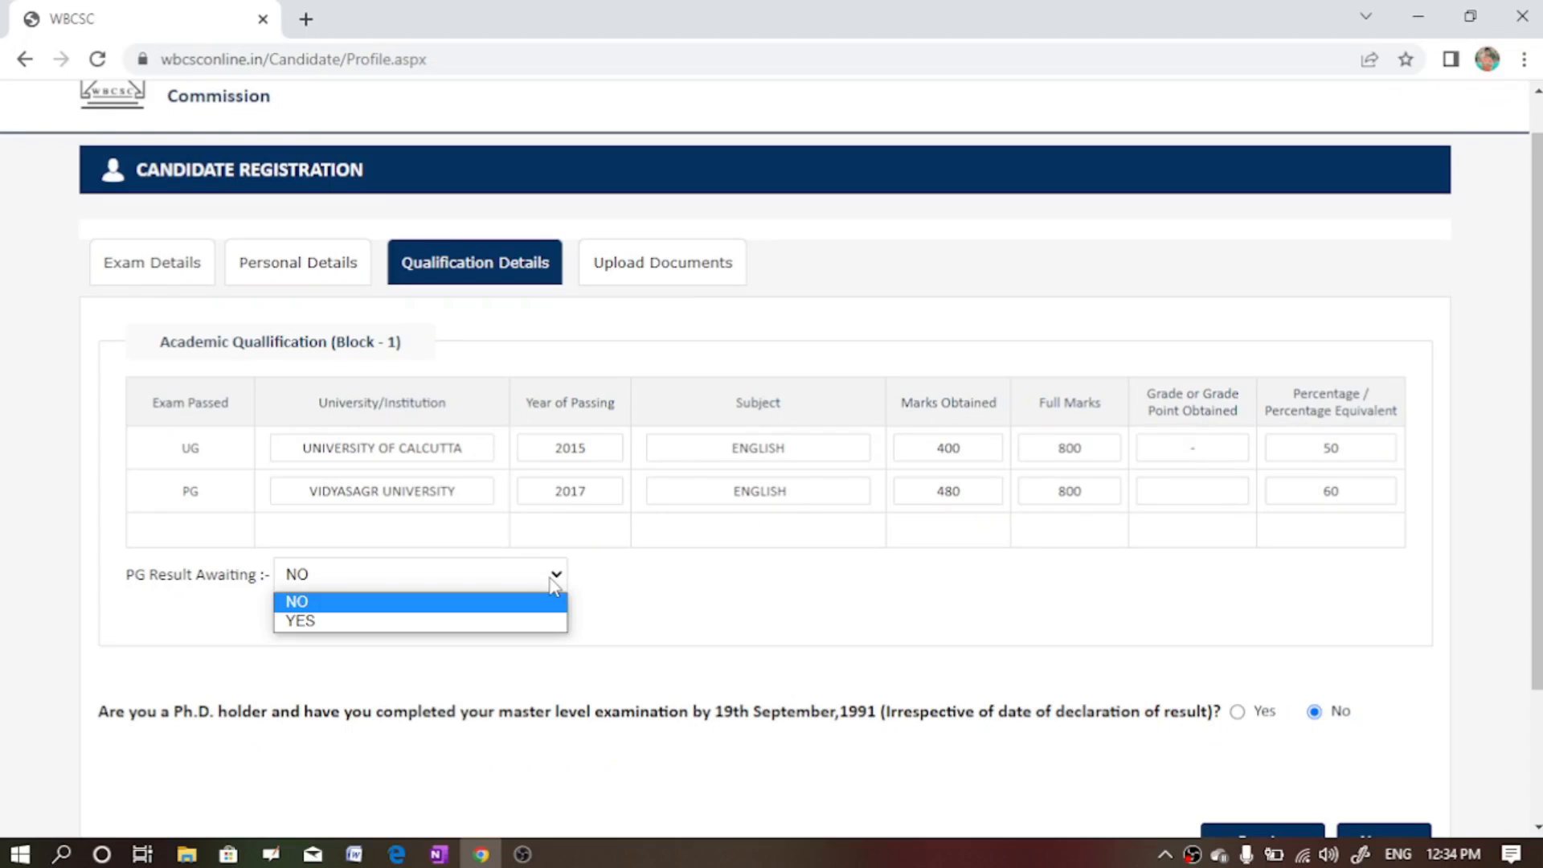
- Keep PG Result Awaiting at NO, answer No to the Ph.D. question, and submit the qualification details
left_click(454, 643)
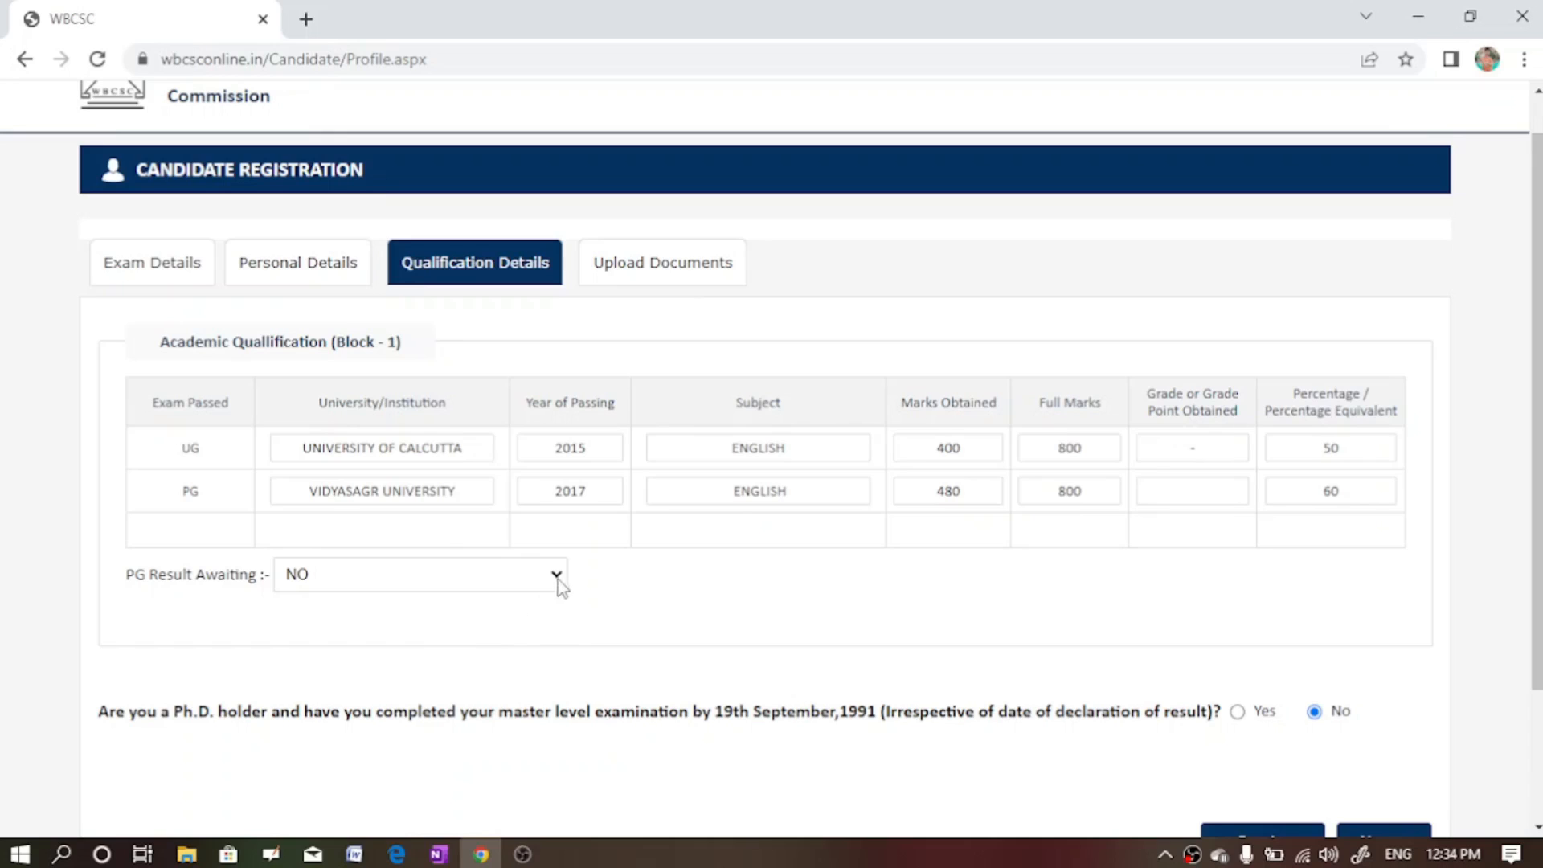
left_click(558, 579)
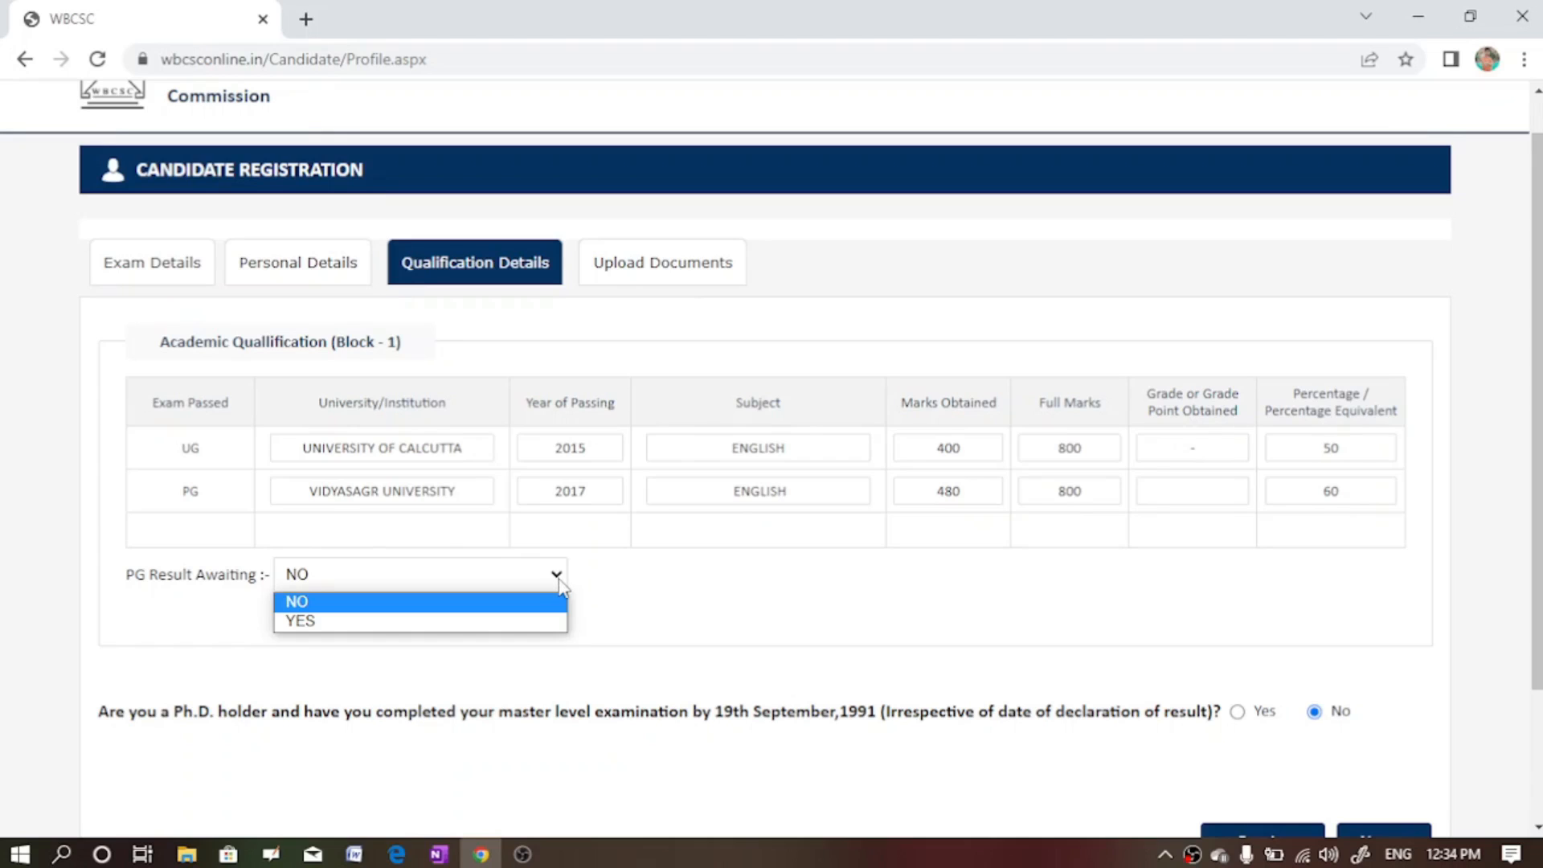
left_click(431, 603)
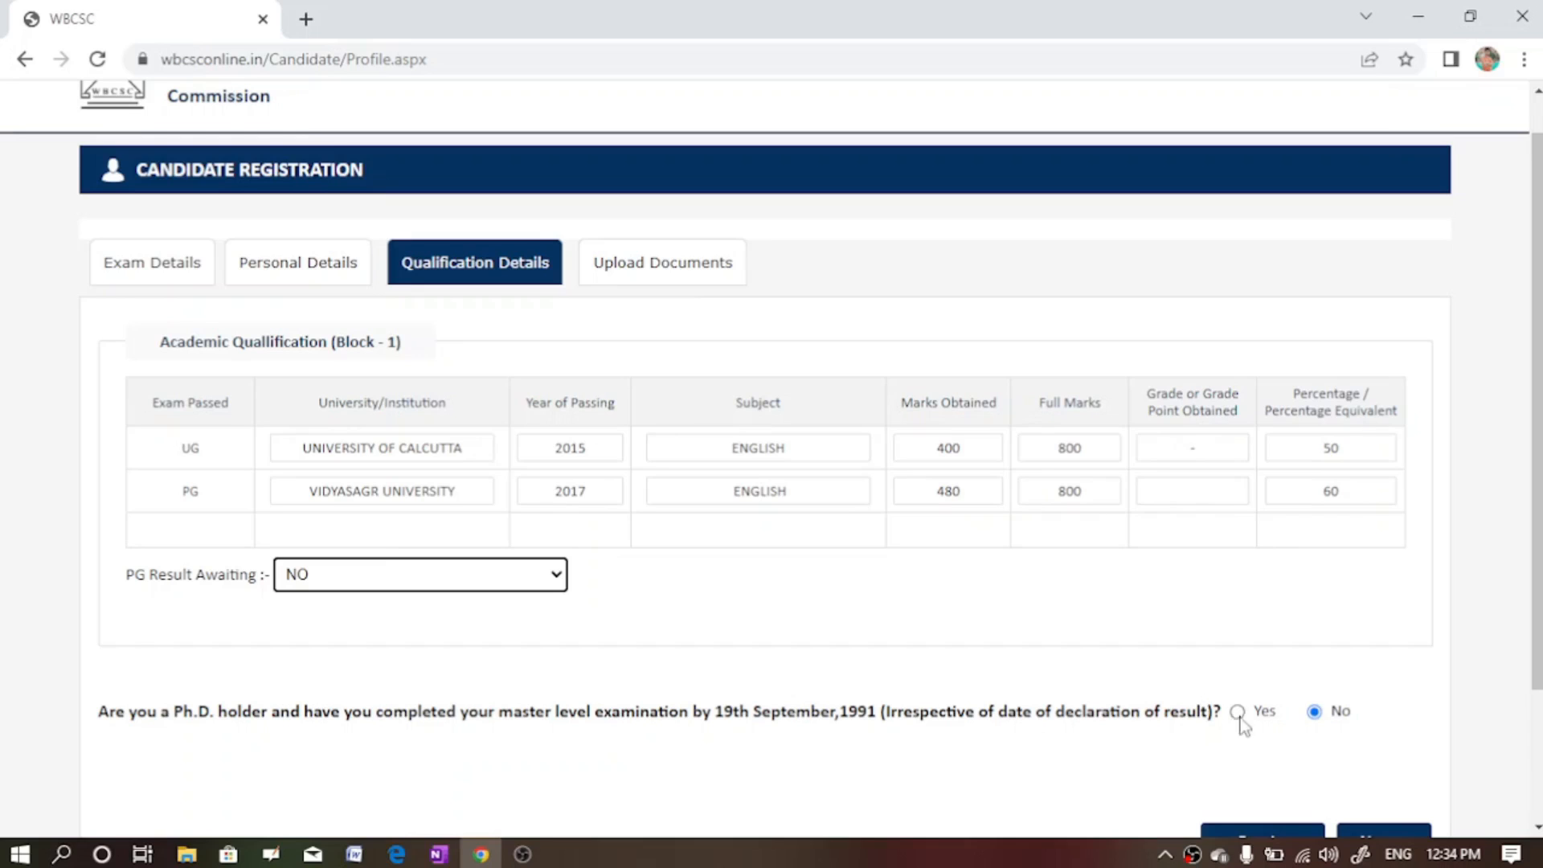
left_click(1540, 804)
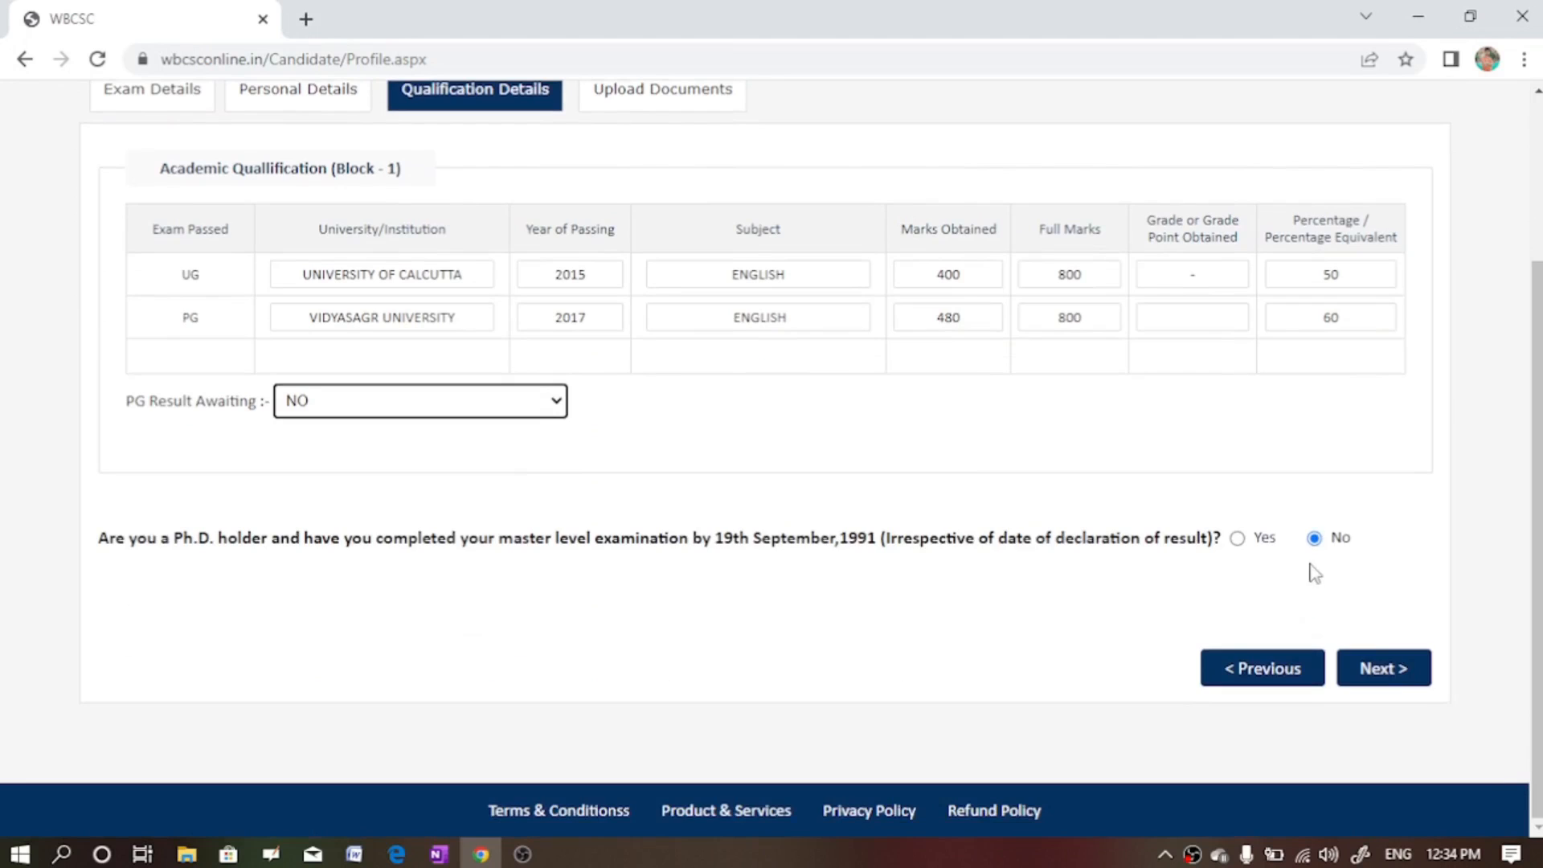
left_click(1316, 539)
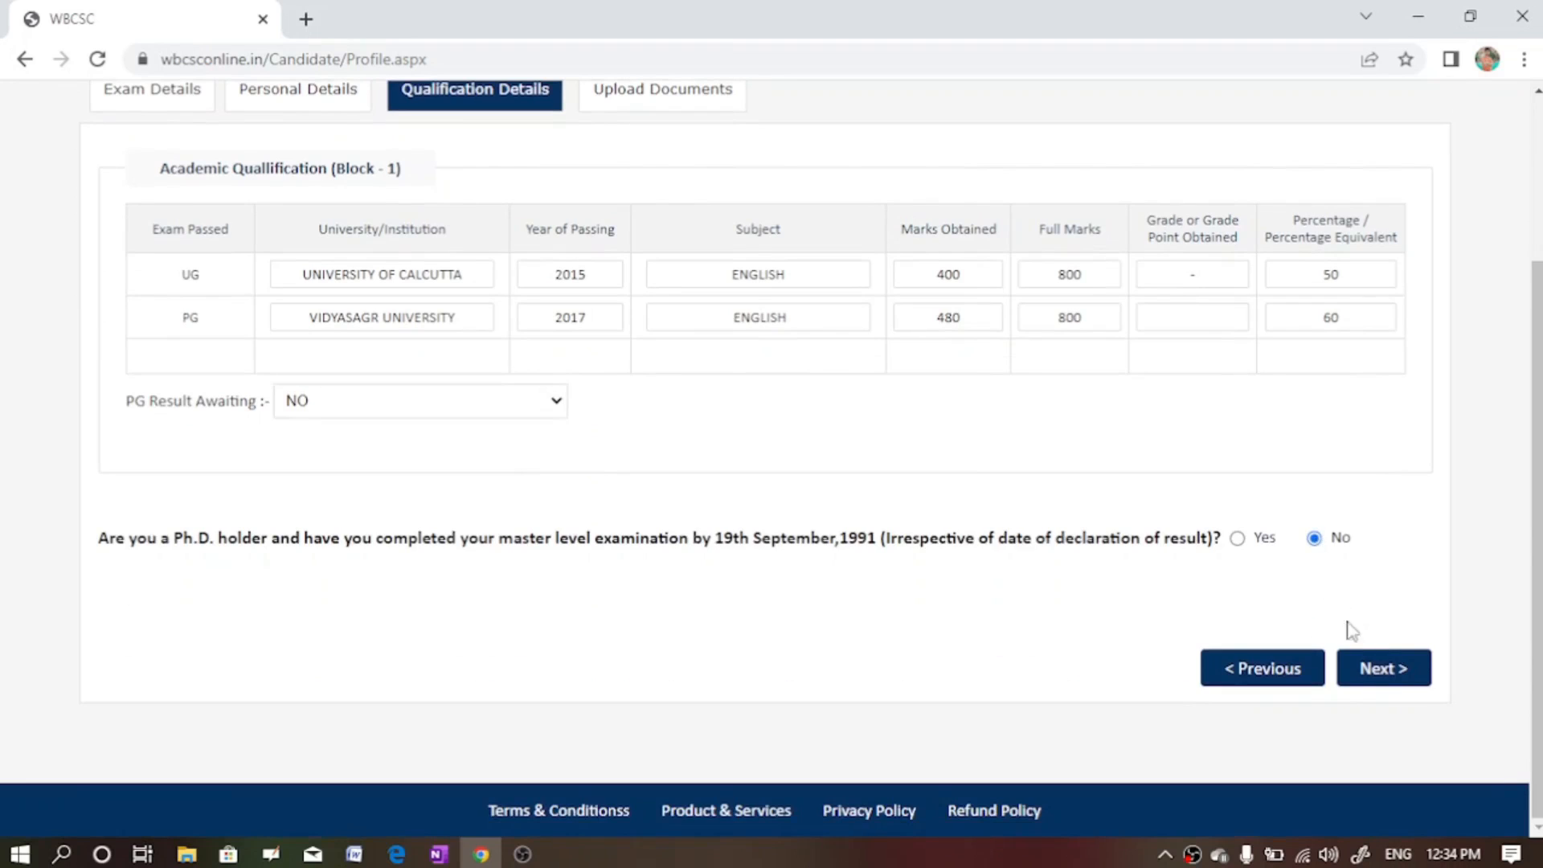
left_click(1378, 674)
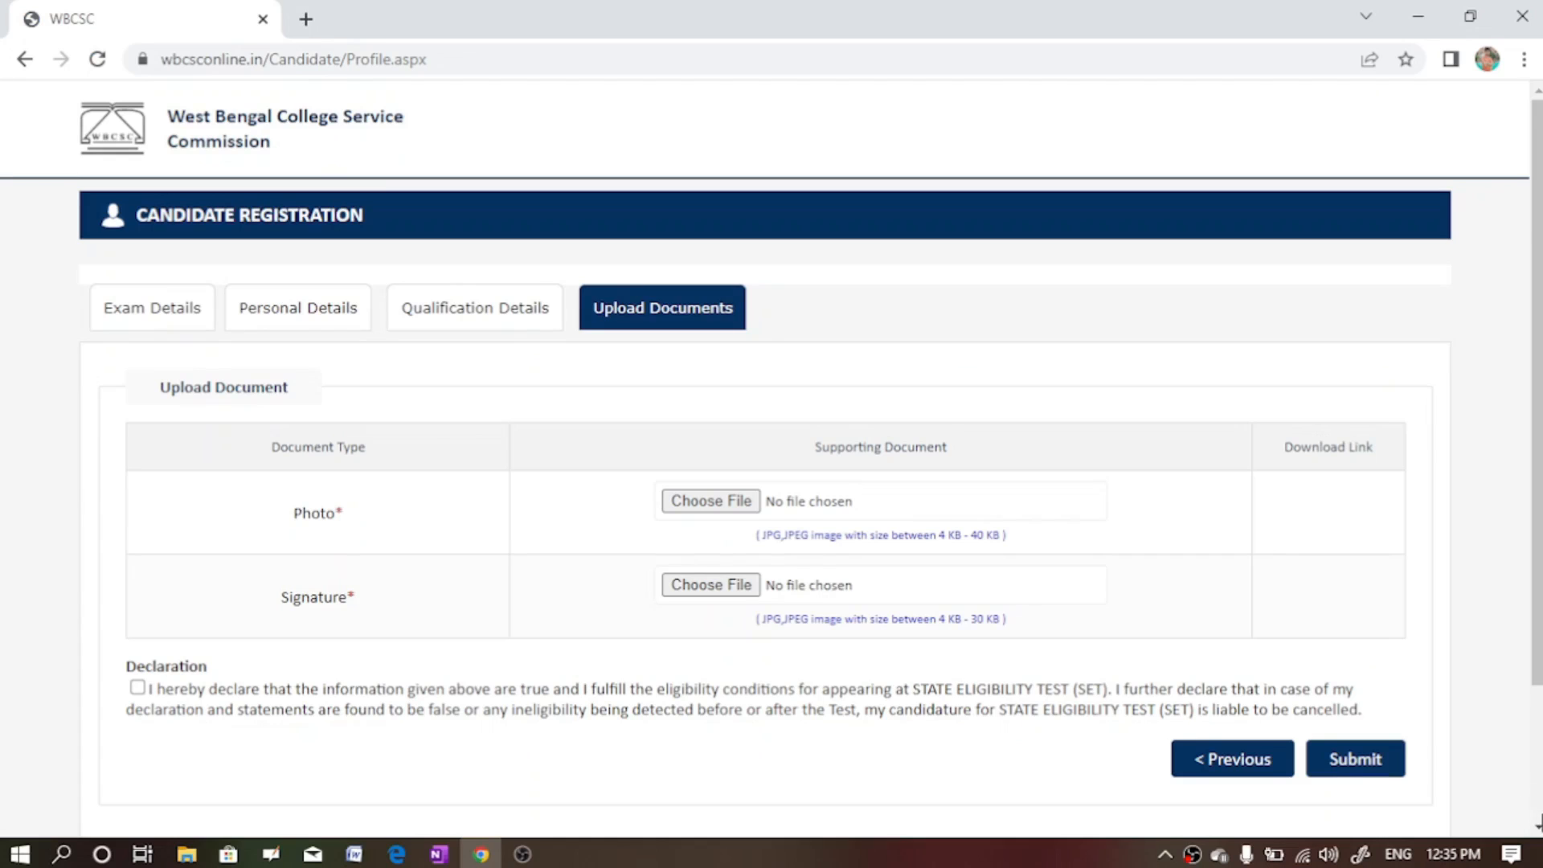
- On Upload Documents, open the file chooser for the Photo field
left_click(1537, 820)
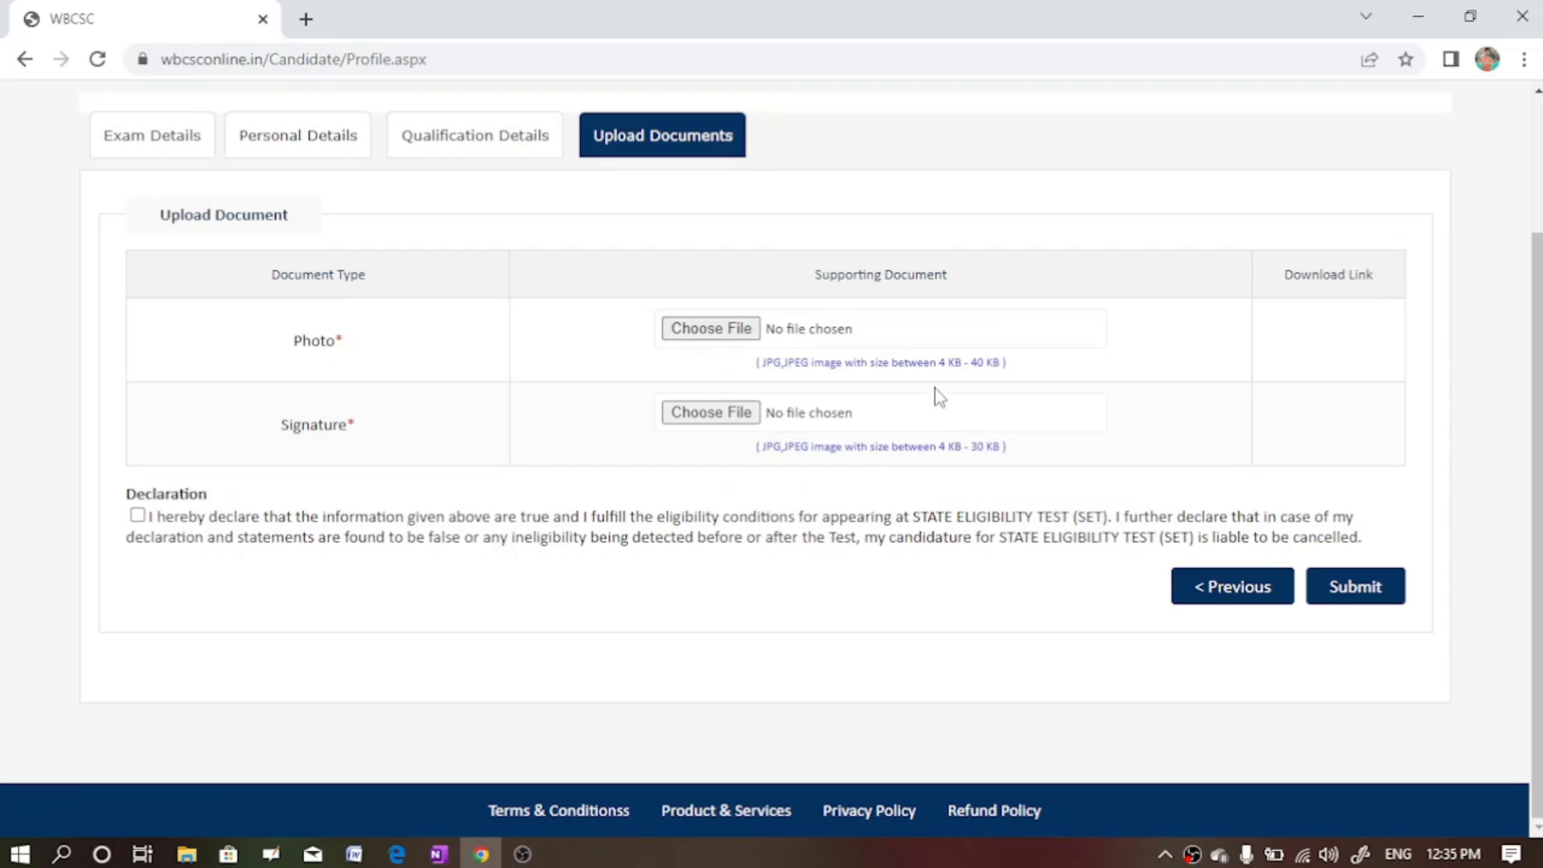
left_click(718, 329)
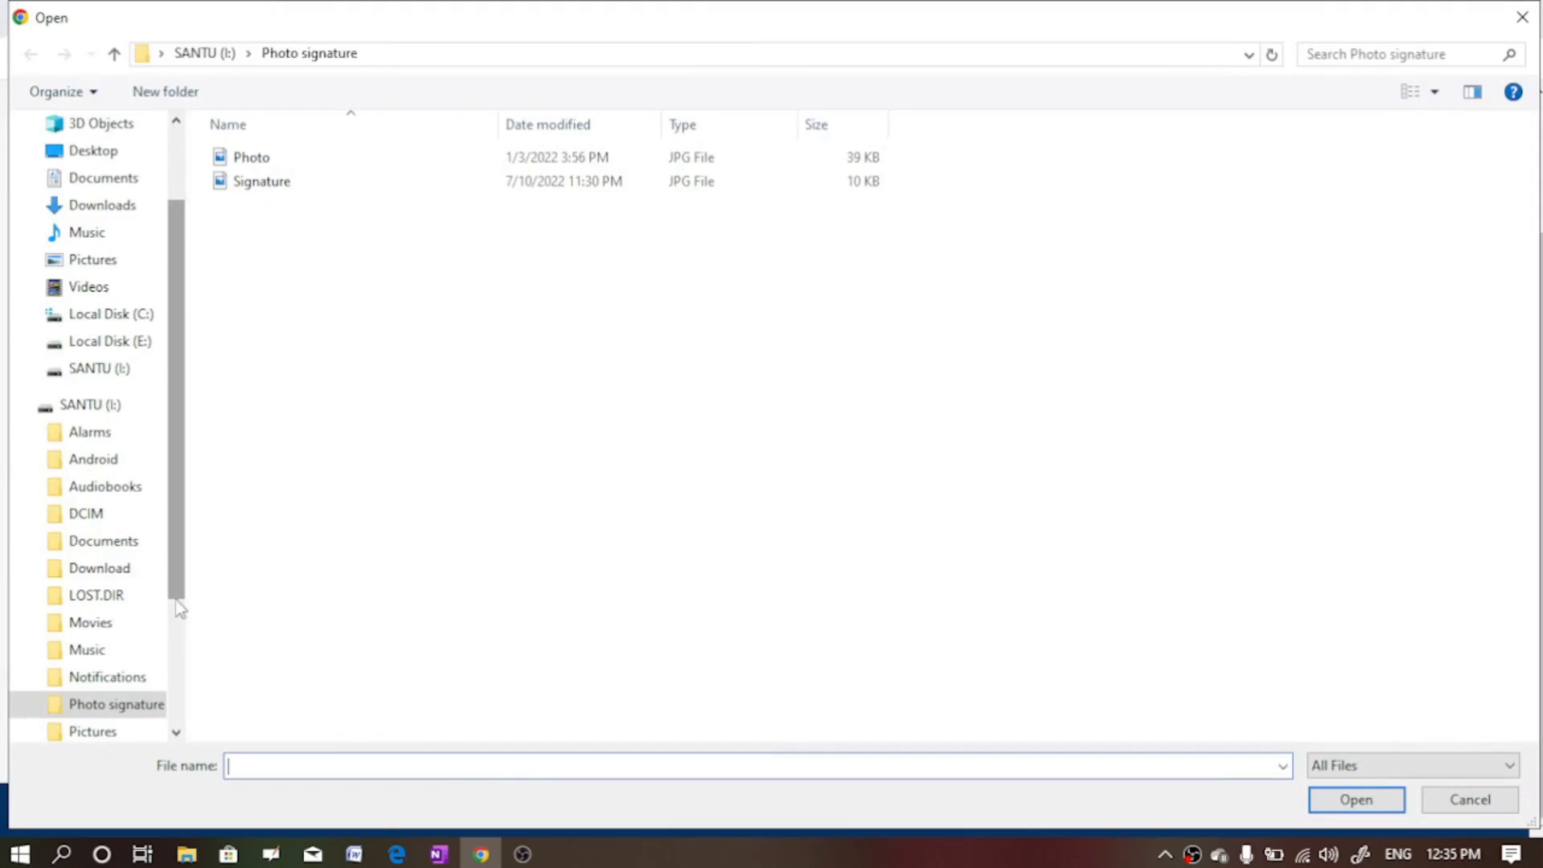
- Attach Photo.jpg from the Photo signature folder on the SANTU (I:) drive as the photo
left_click(92, 408)
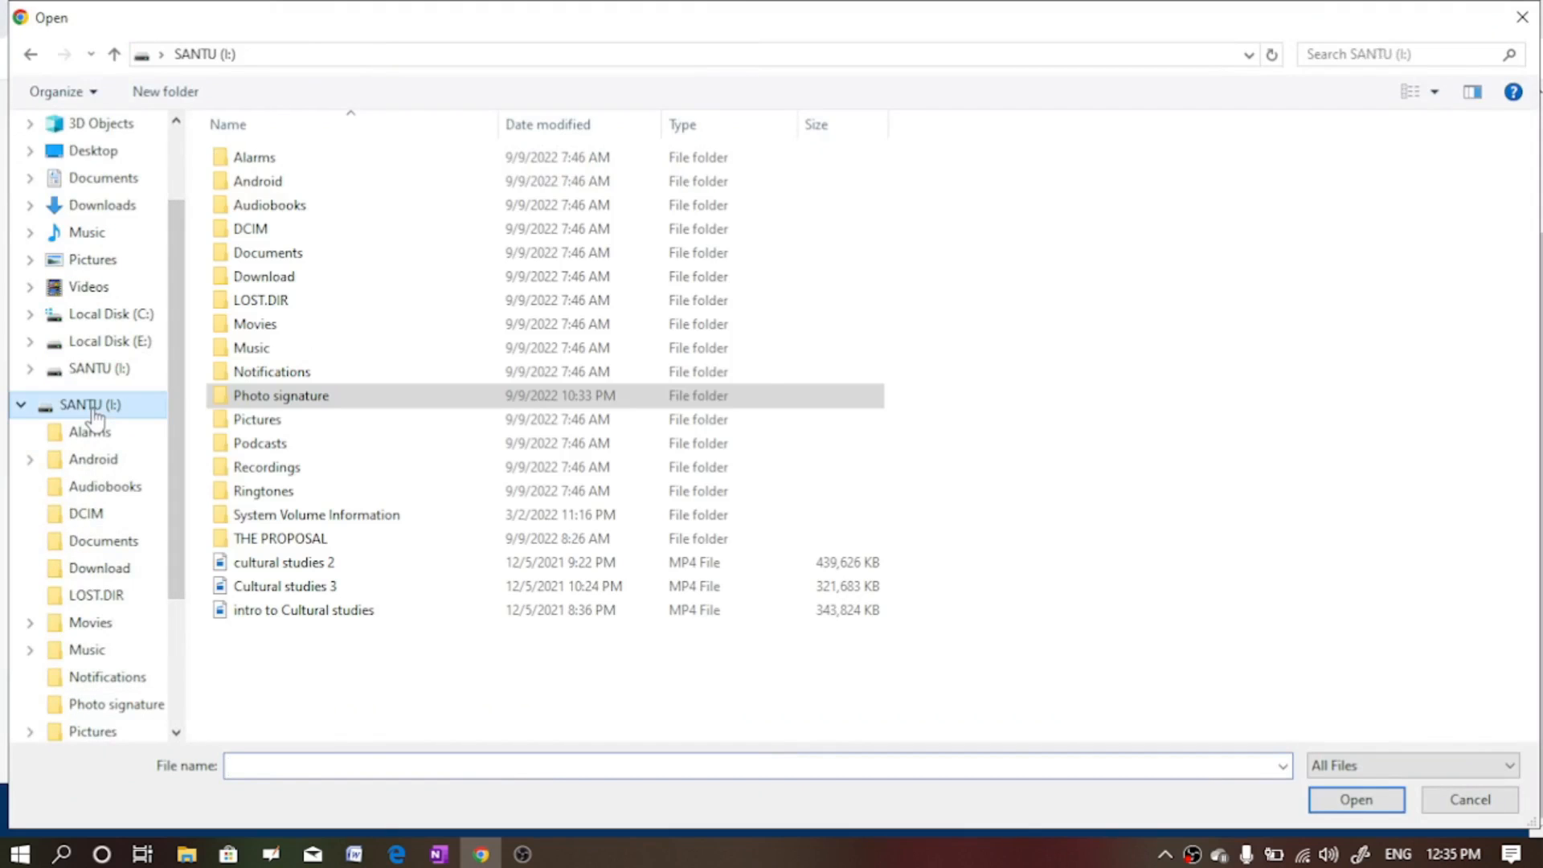
double_click(365, 396)
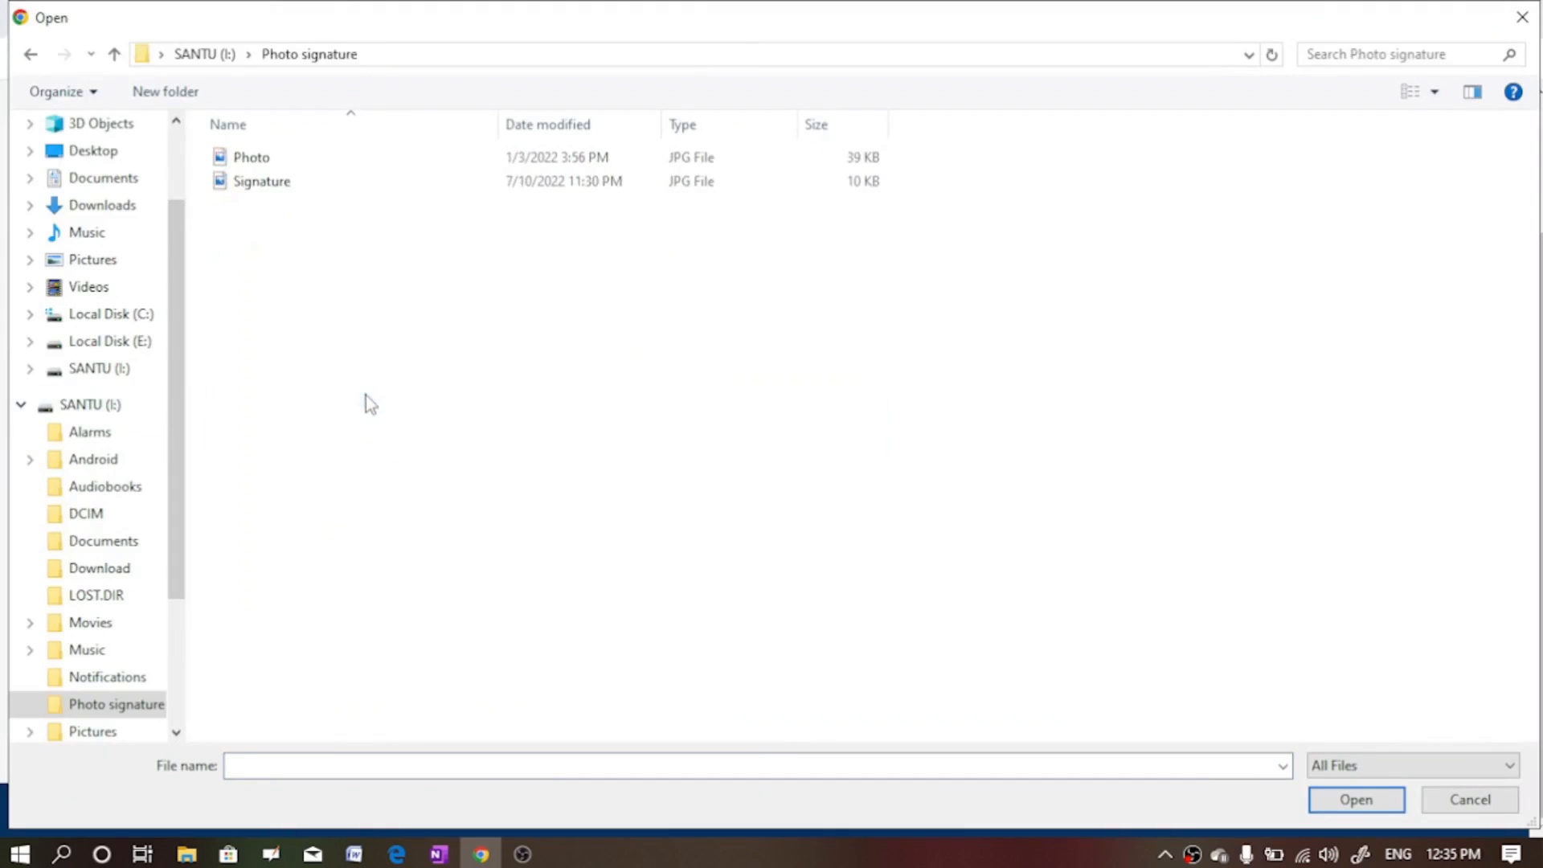
left_click(243, 155)
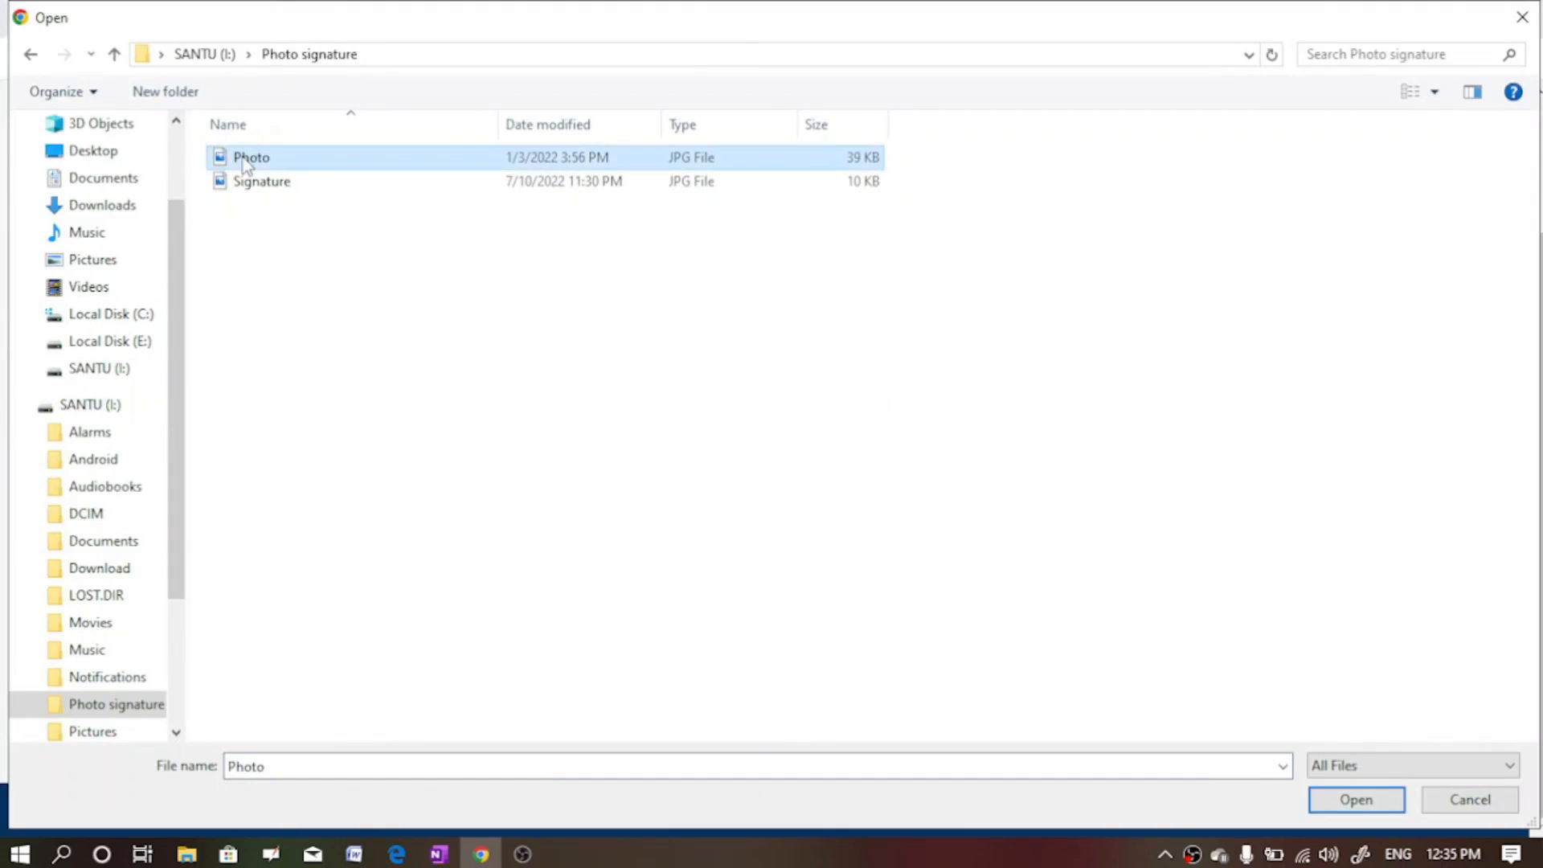
left_click(1345, 804)
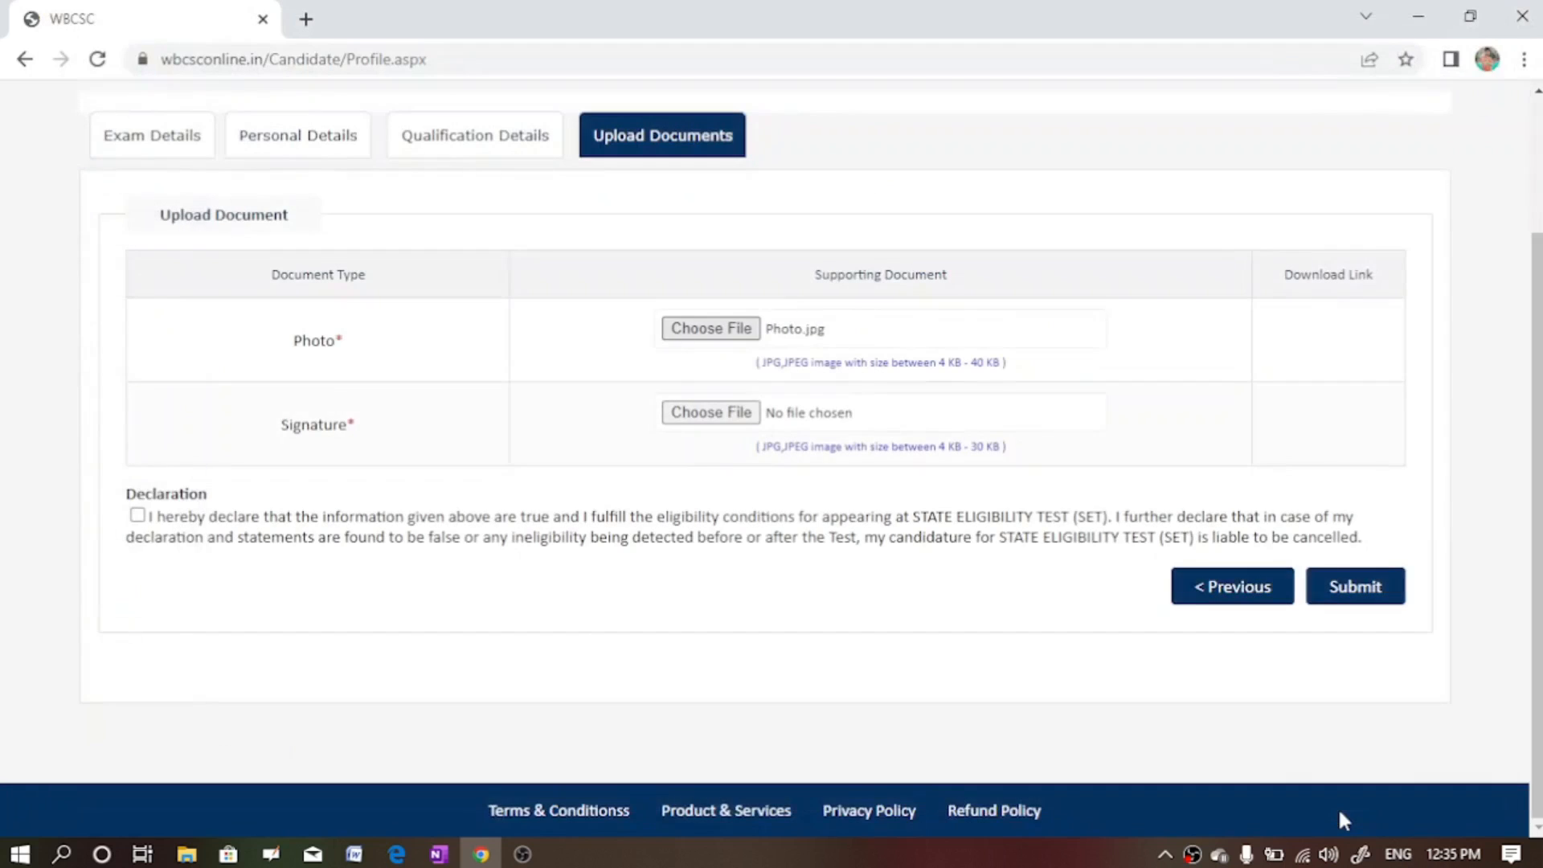
- Attach Signature.jpg as the signature and tick the eligibility declaration
left_click(724, 417)
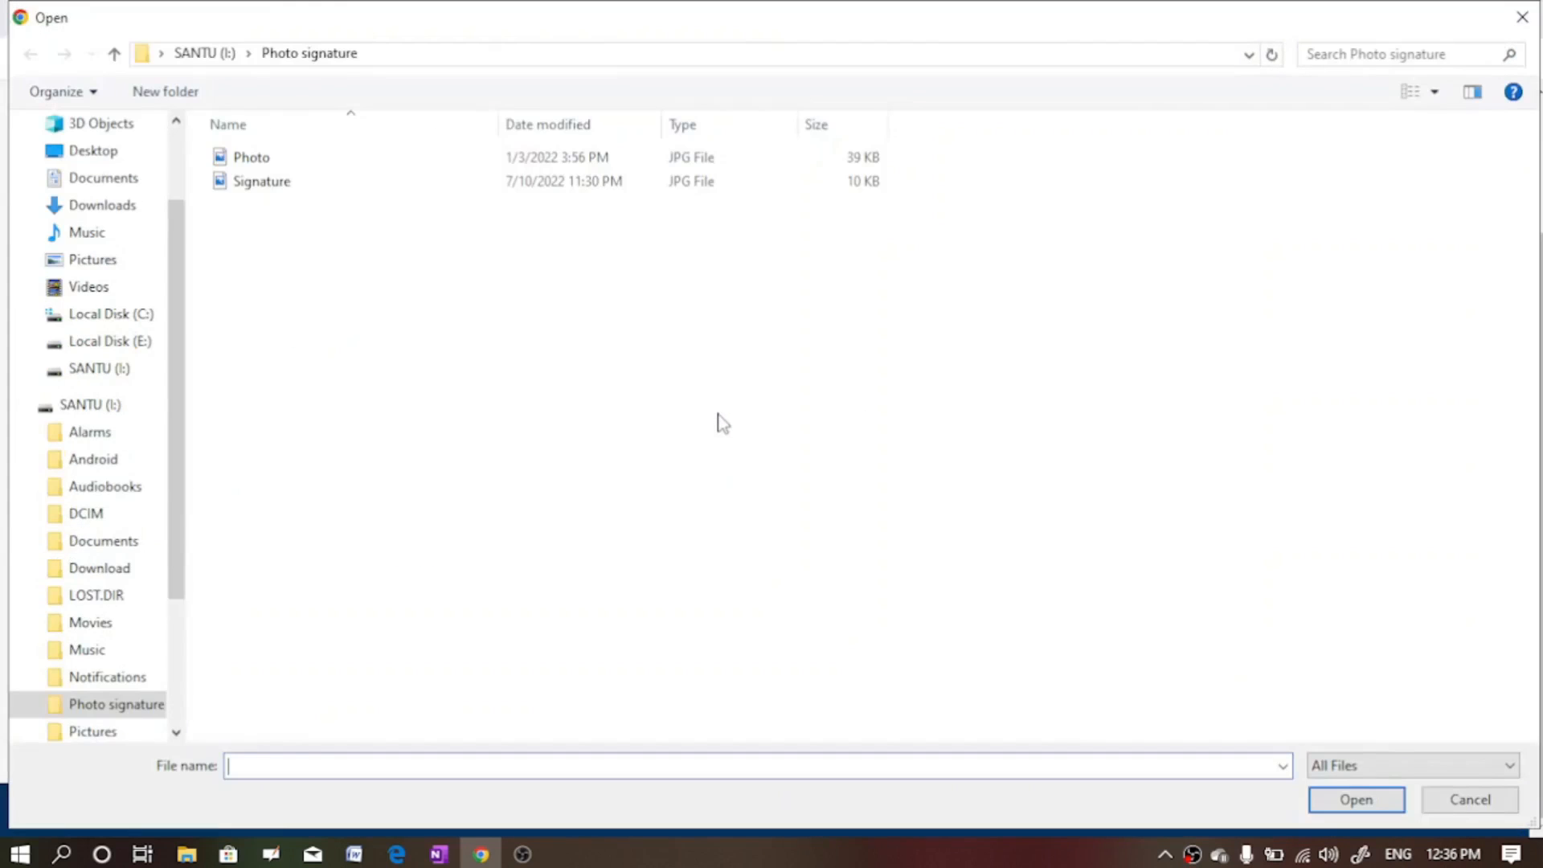
left_click(269, 184)
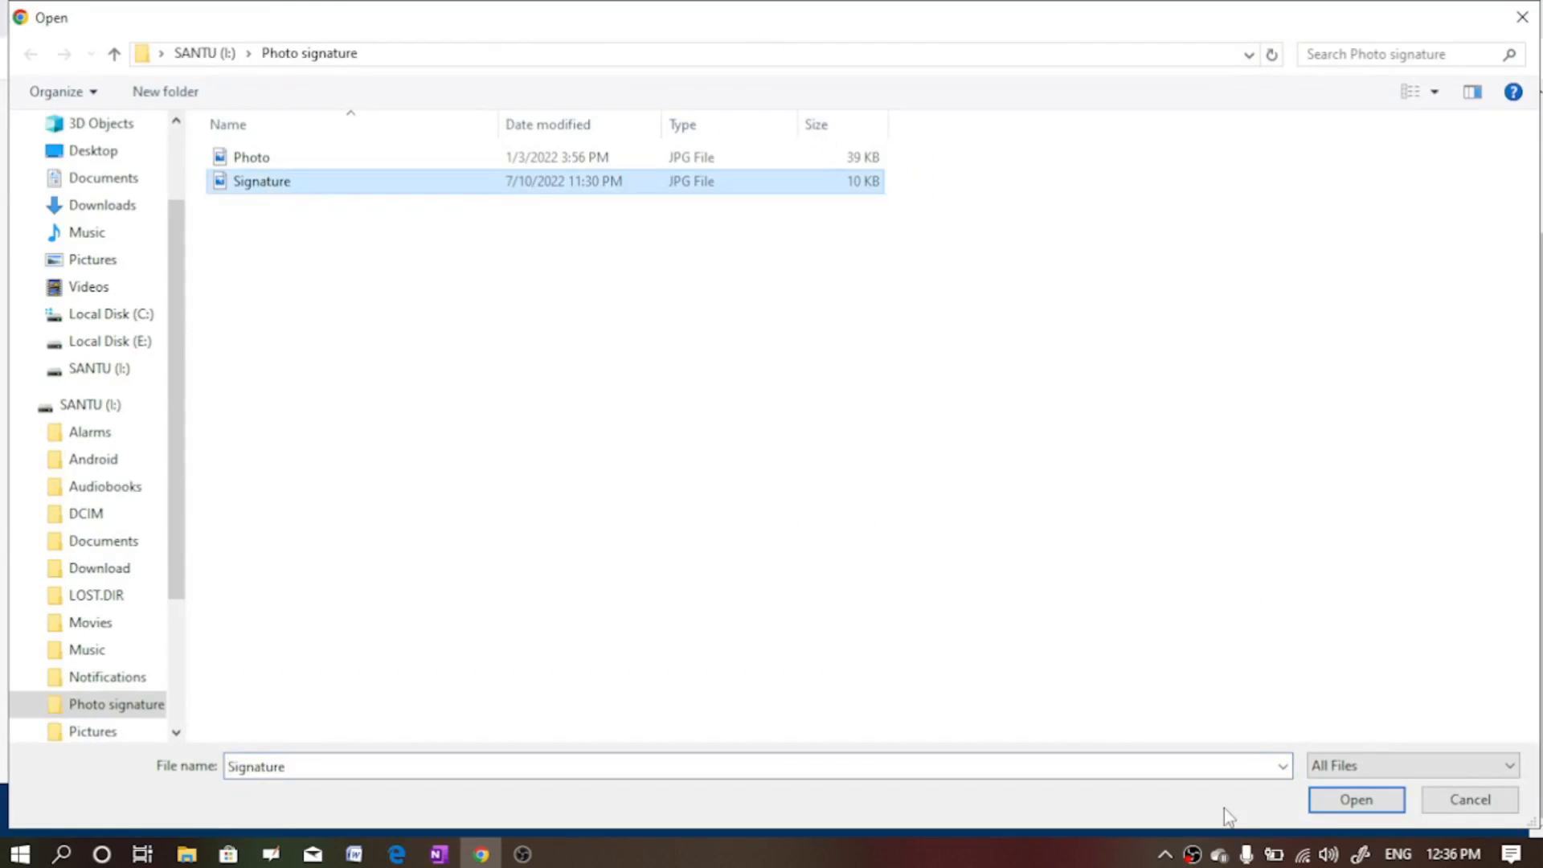
left_click(1357, 799)
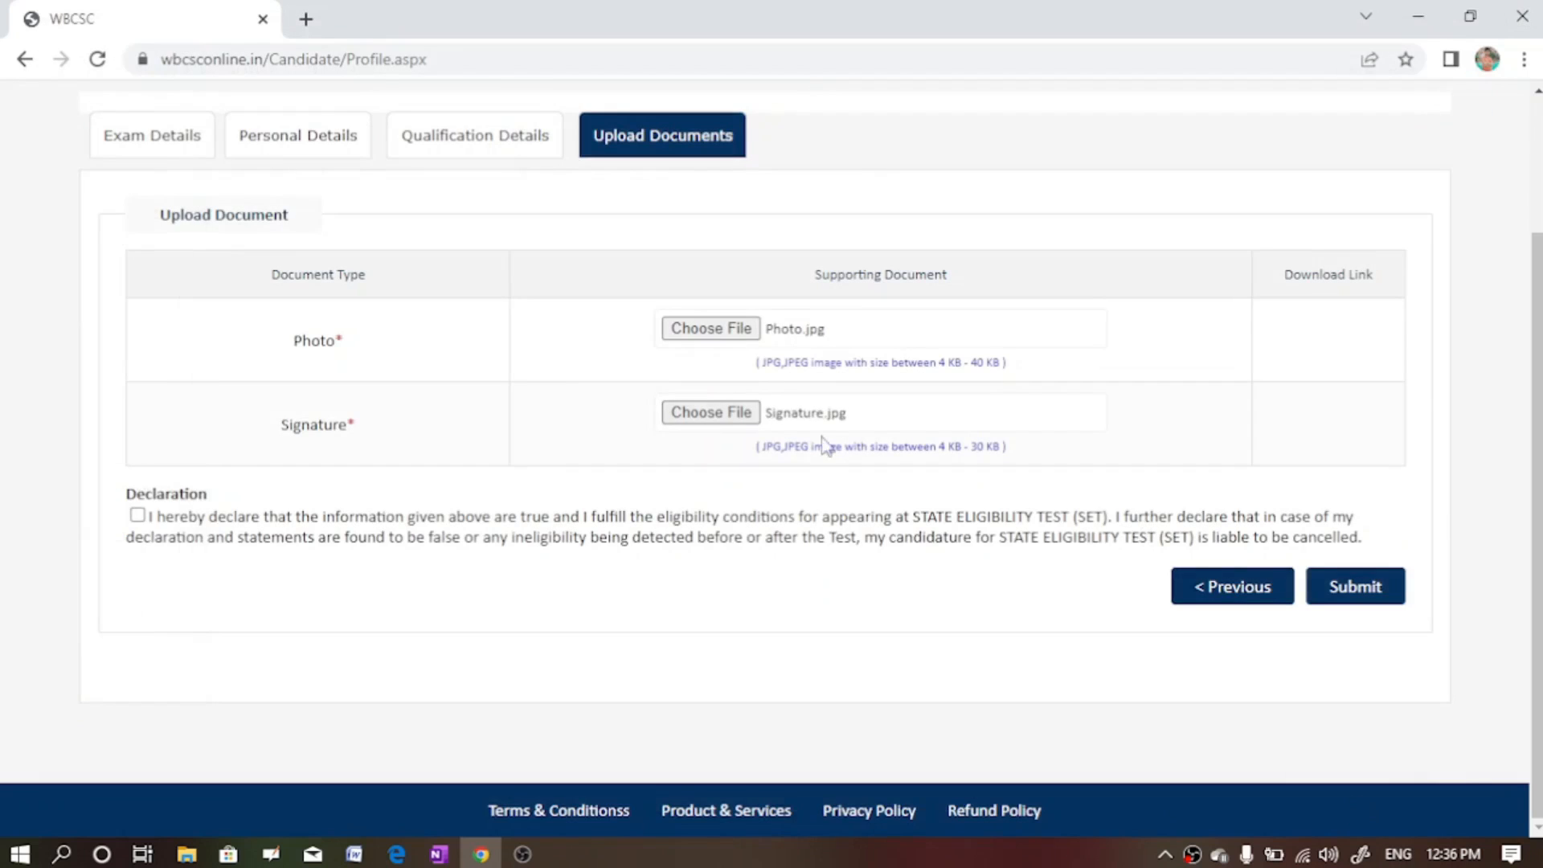
left_click(138, 516)
- Submit the uploaded photo and signature to load the application preview
left_click(1346, 609)
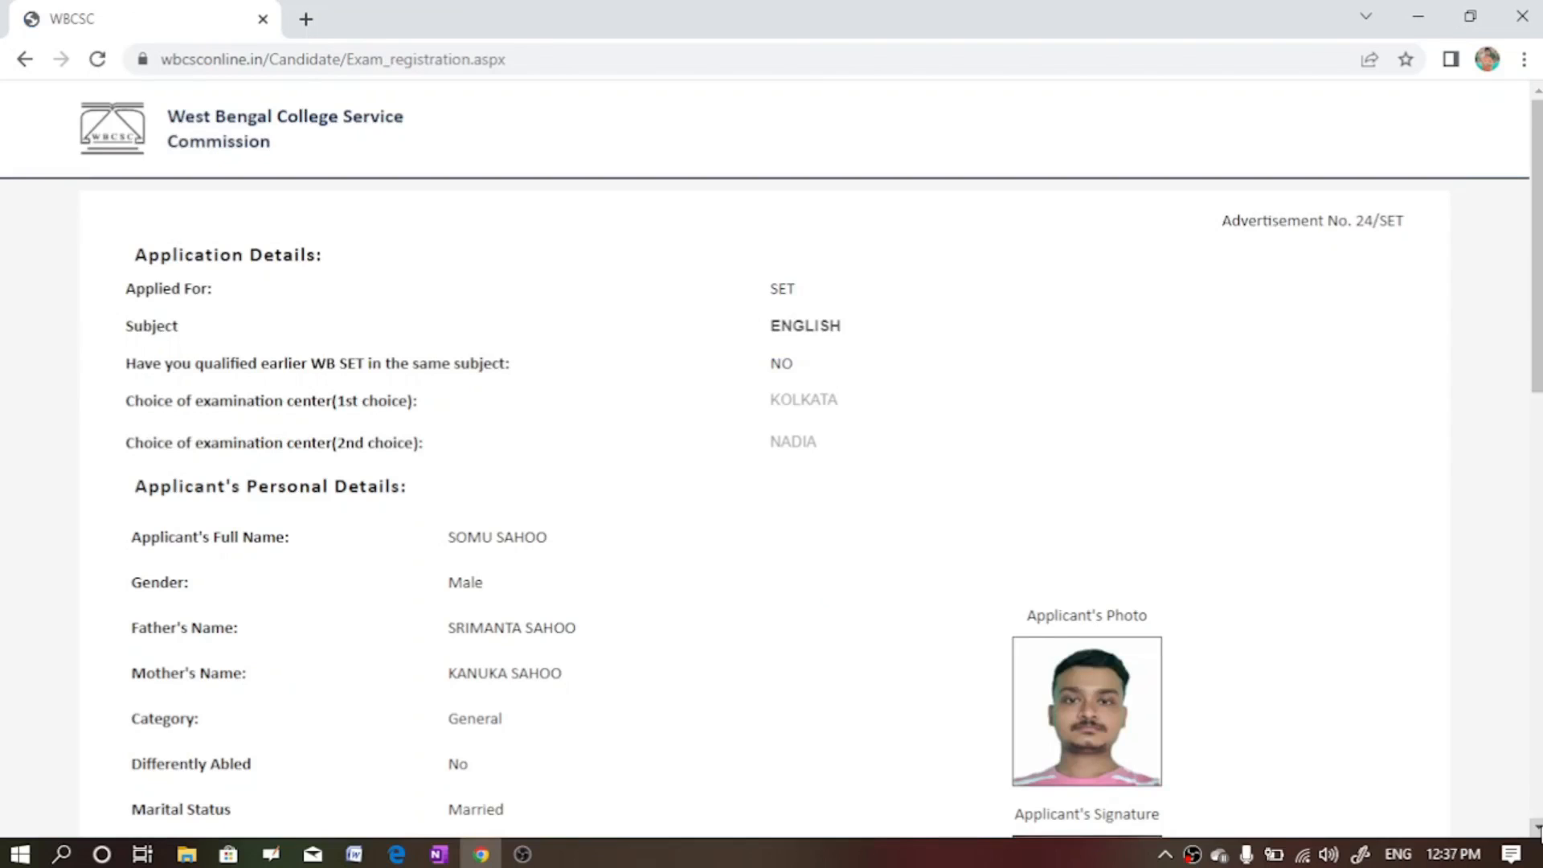
- Tick the declaration at the bottom of the application preview and apply for SET
scroll(1230, 424, "down", 3)
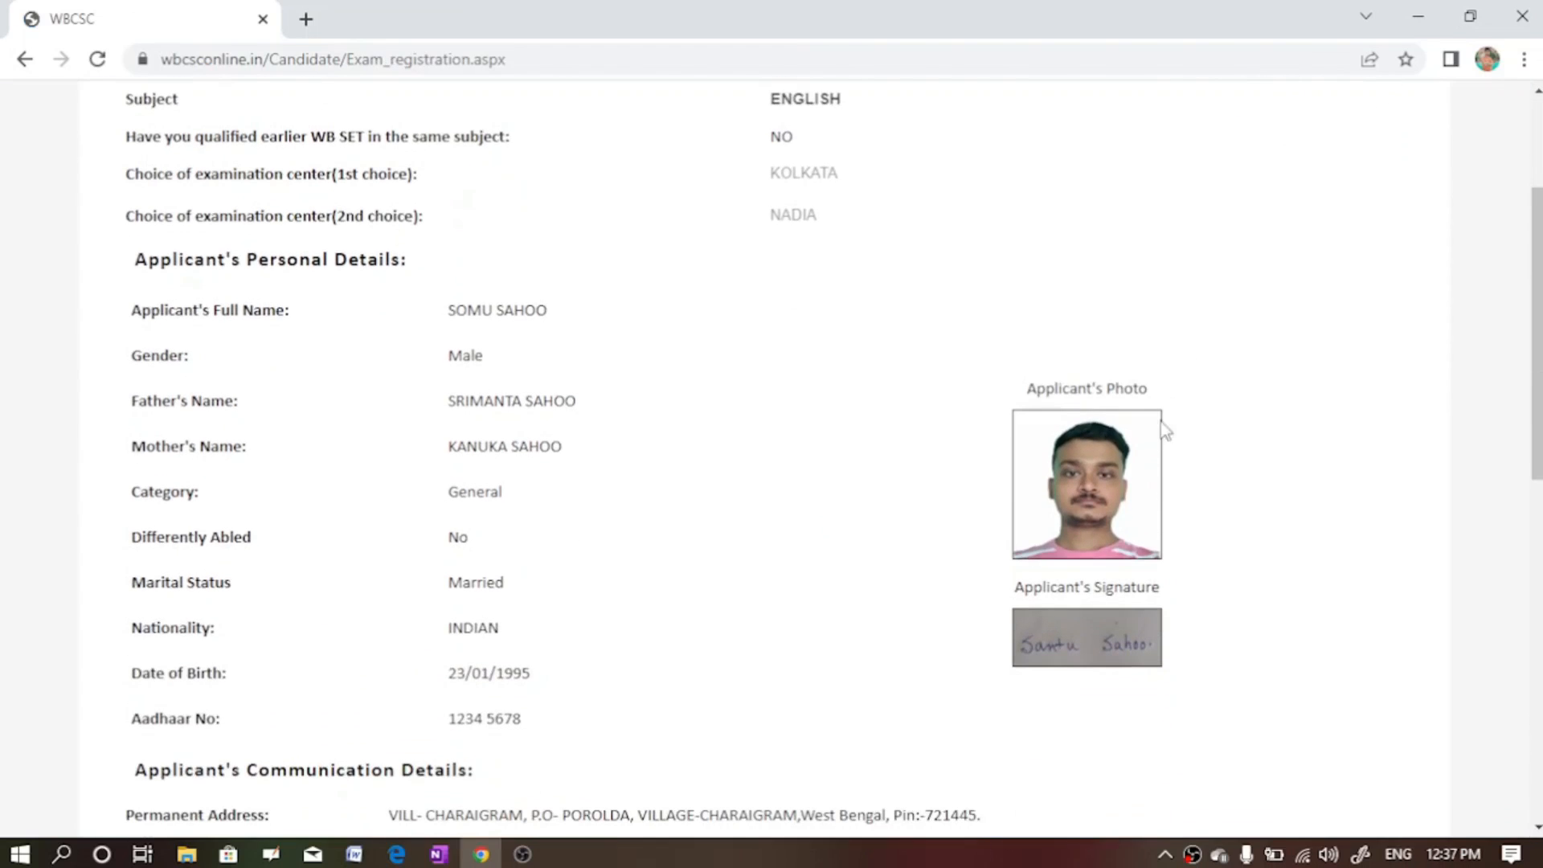
left_click(1535, 831)
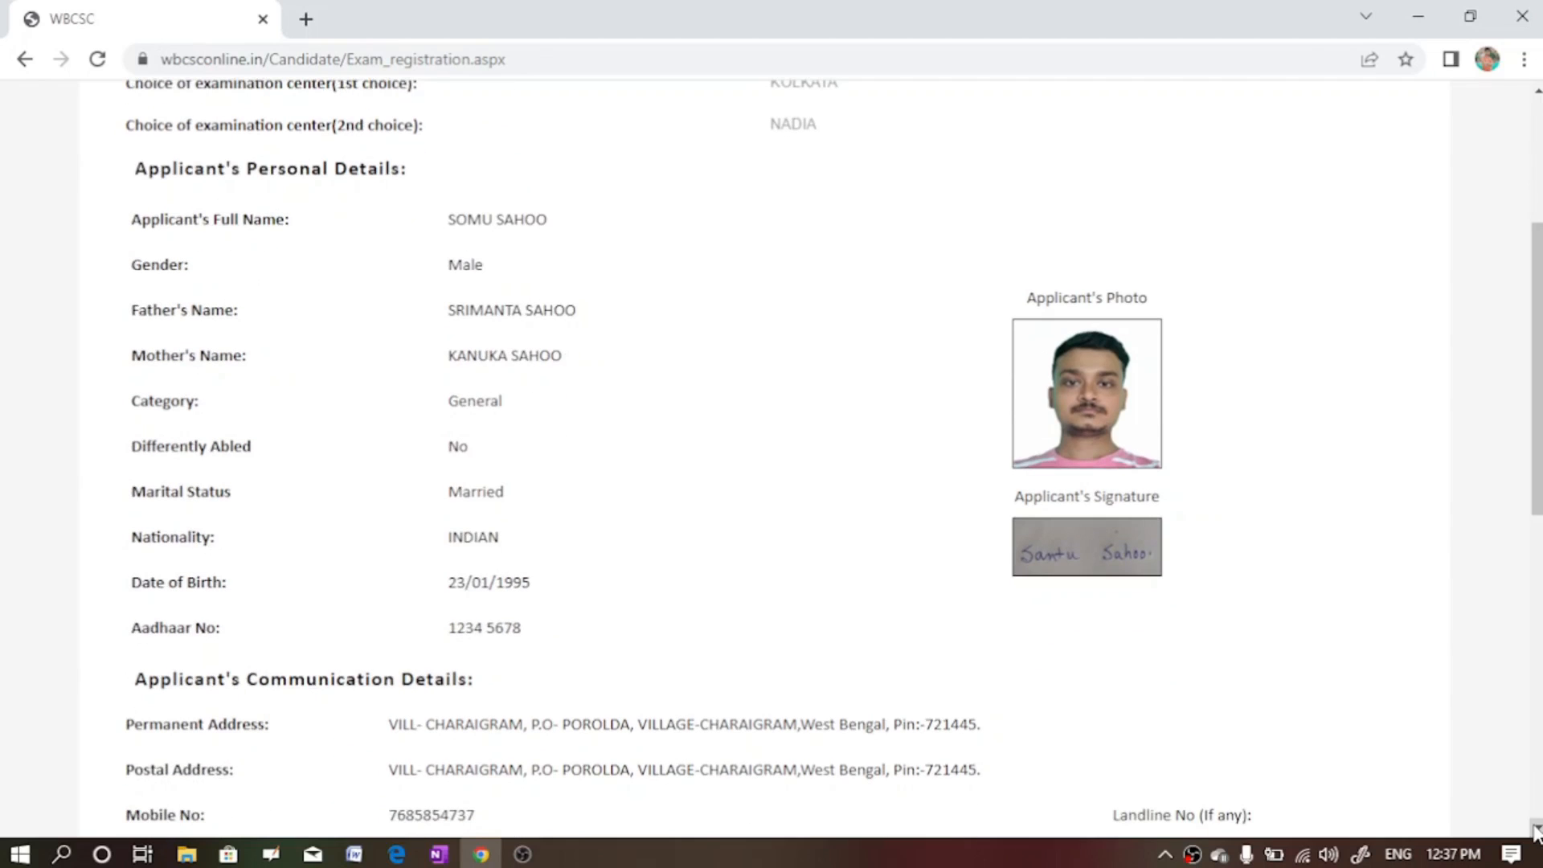
scroll(1535, 831, "down", 3)
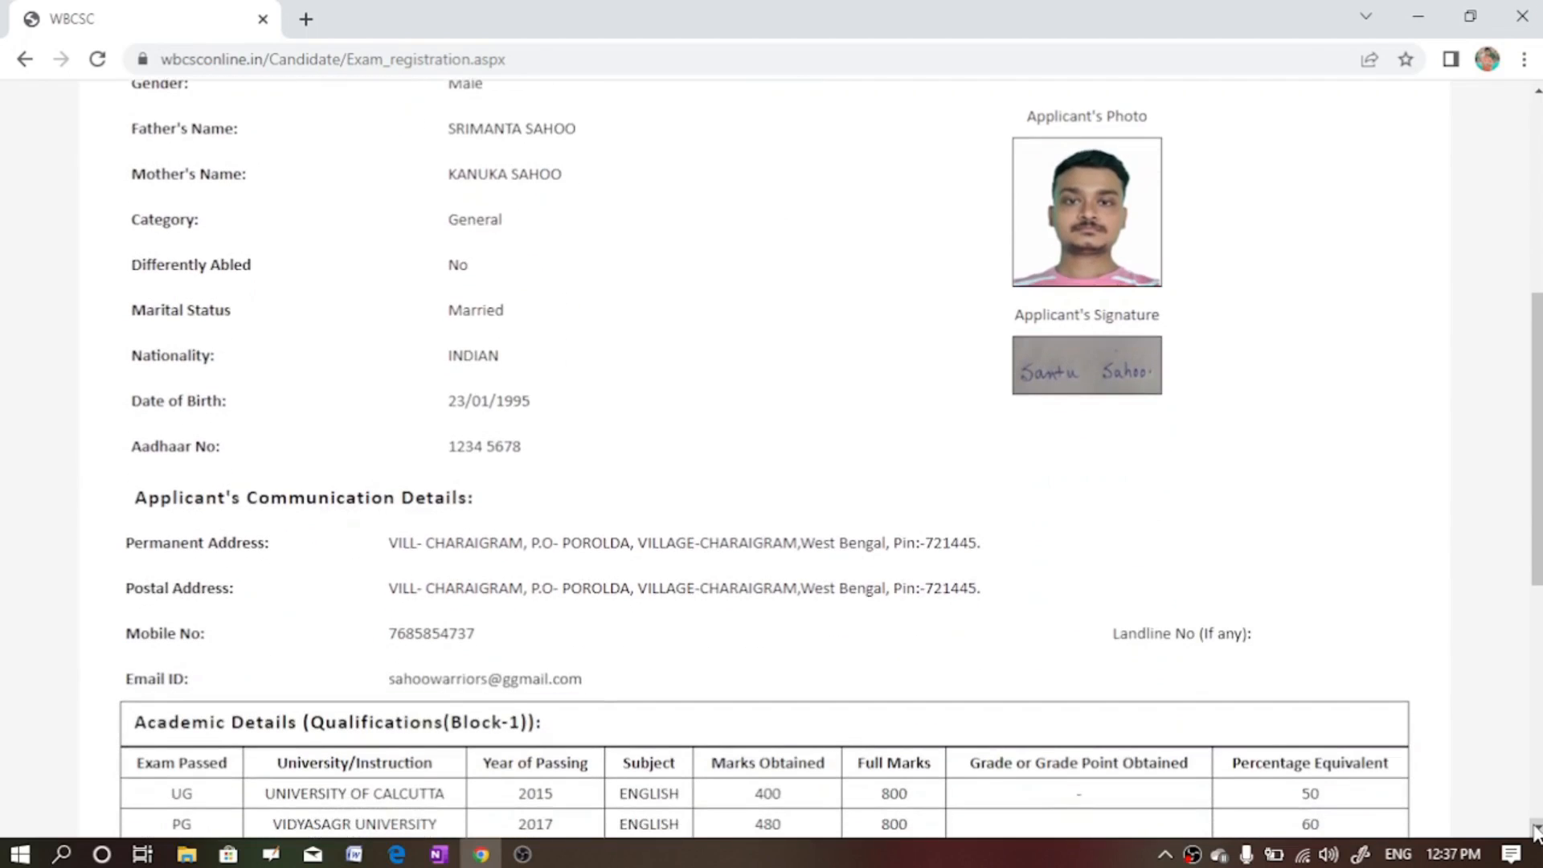
scroll(1535, 830, "down", 2)
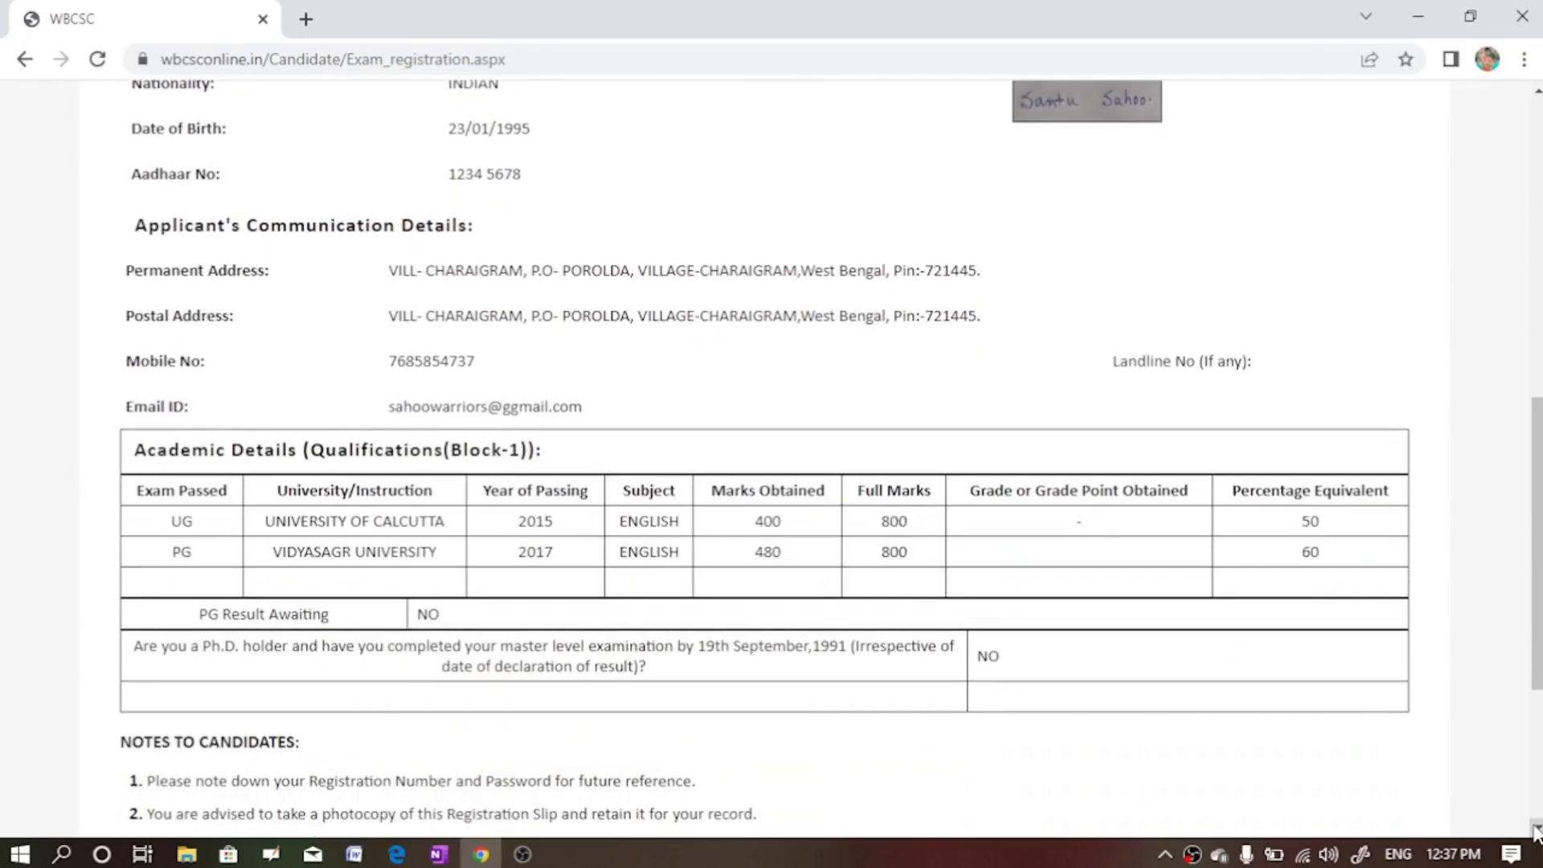
scroll(1536, 830, "down", 4)
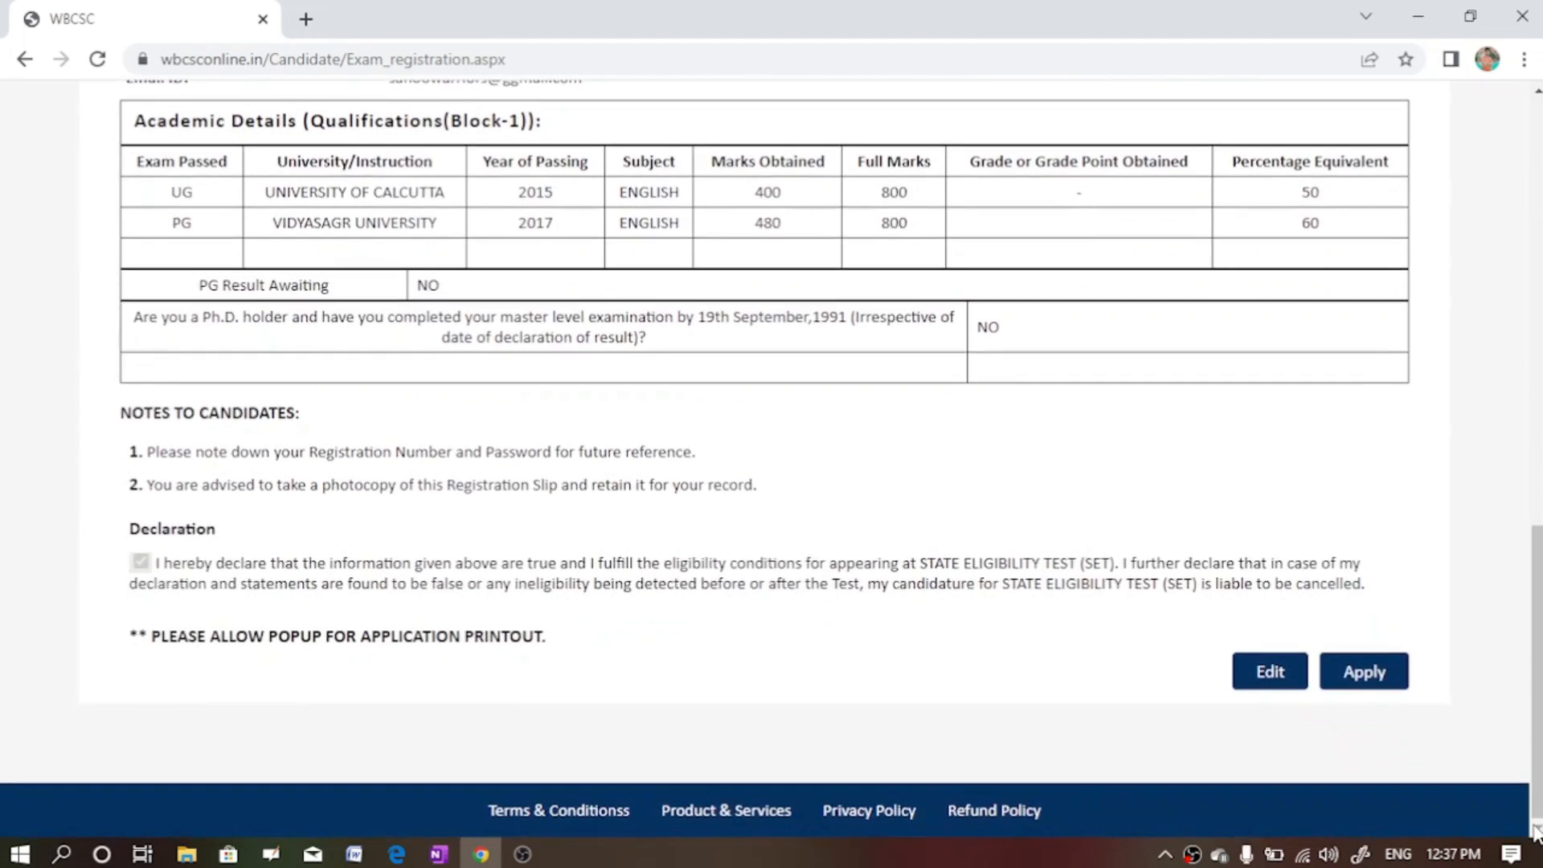
left_click(142, 564)
scroll(1471, 600, "up", 8)
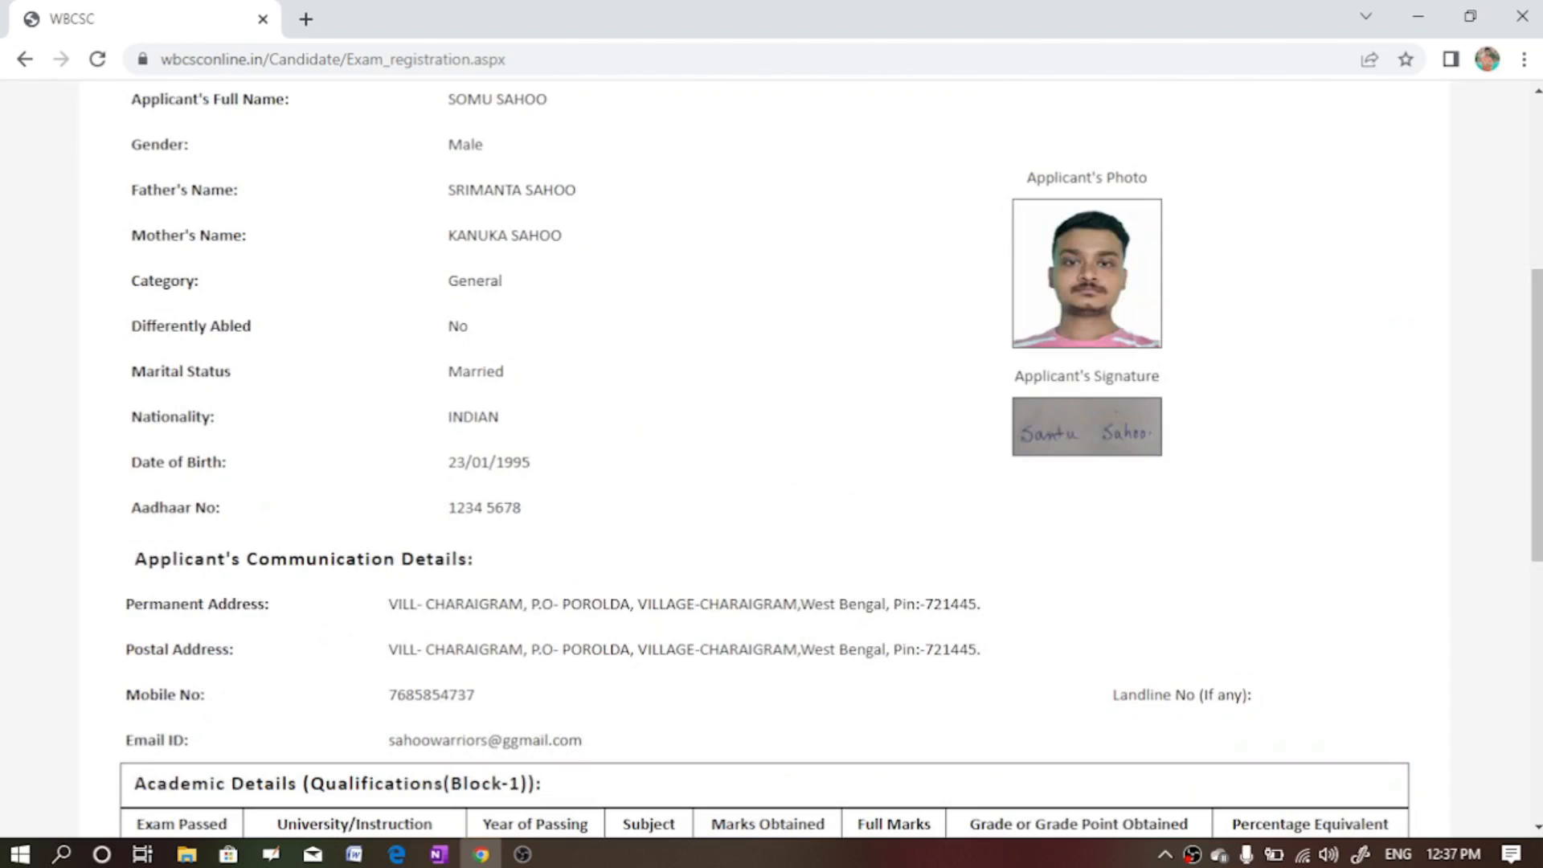
scroll(1535, 322, "up", 5)
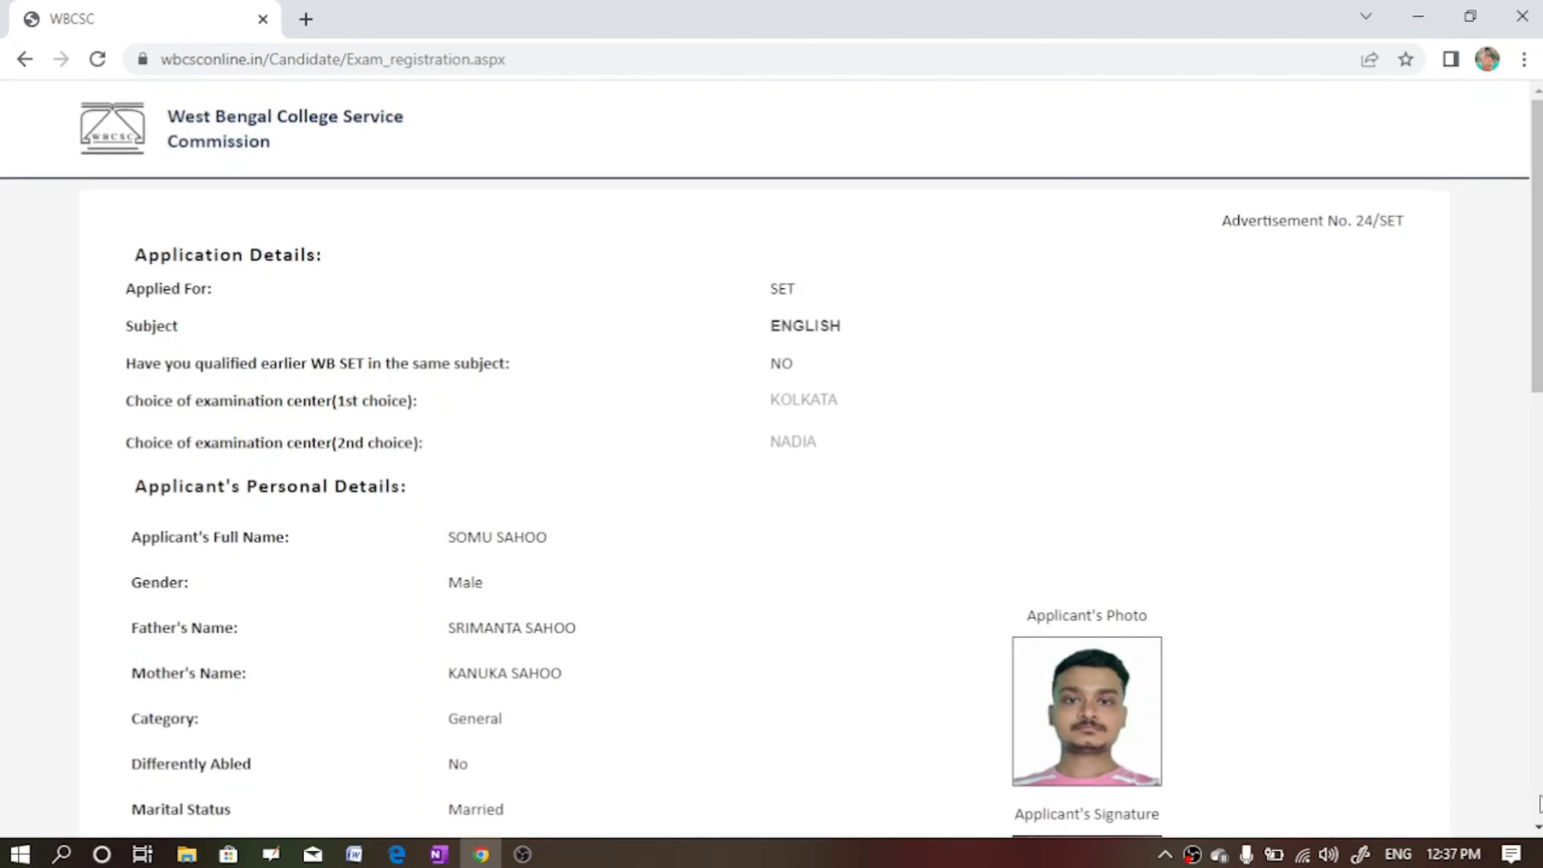
scroll(1395, 691, "down", 13)
left_click(1372, 680)
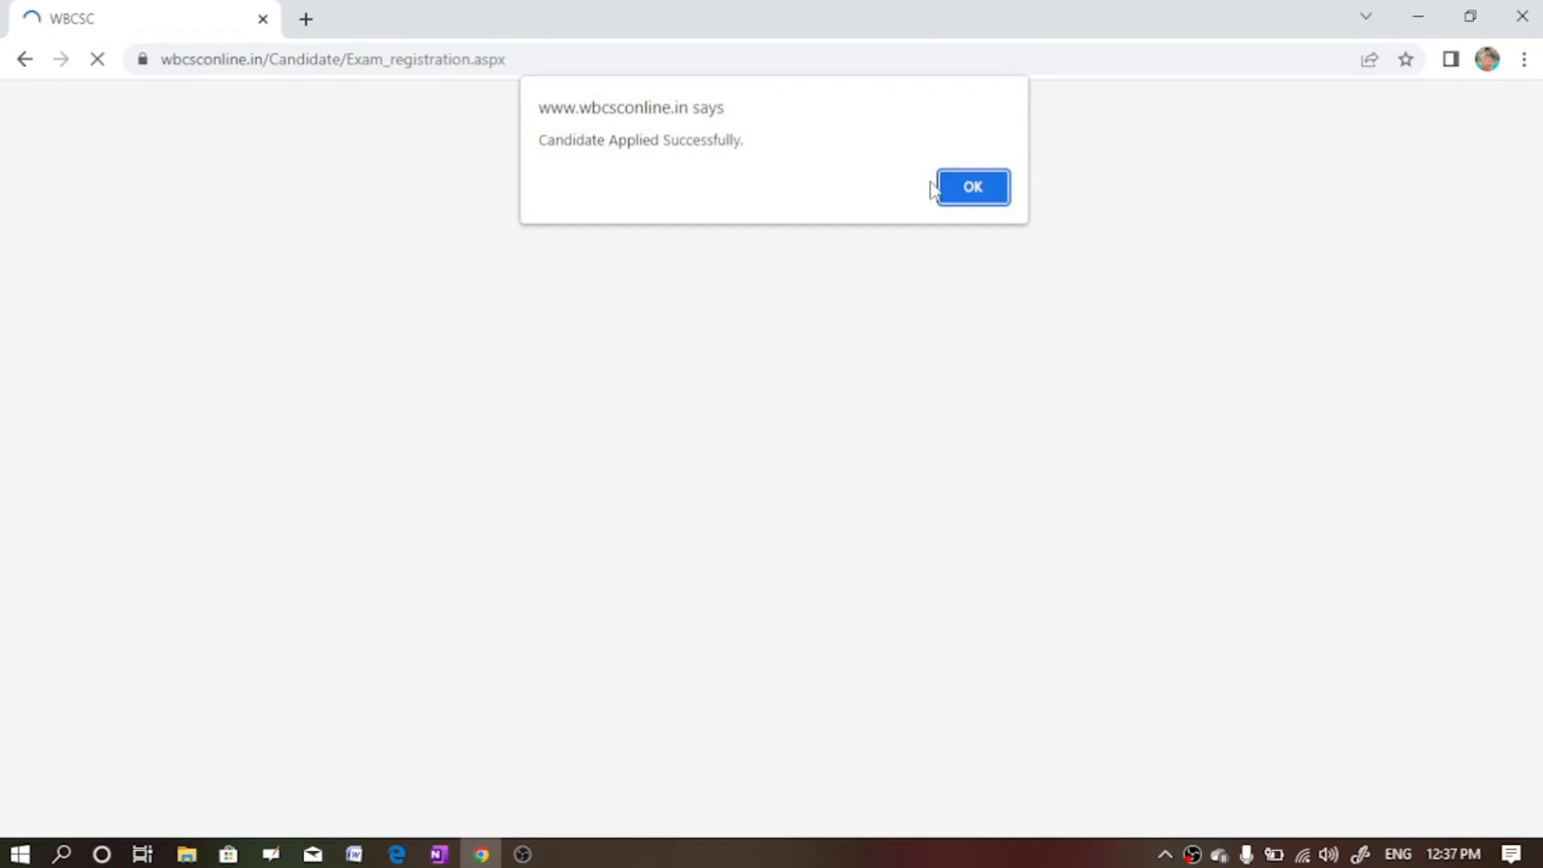
- Dismiss the 'Candidate Applied Successfully' alert and try Pay Online twice; the pop-up is blocked
left_click(976, 195)
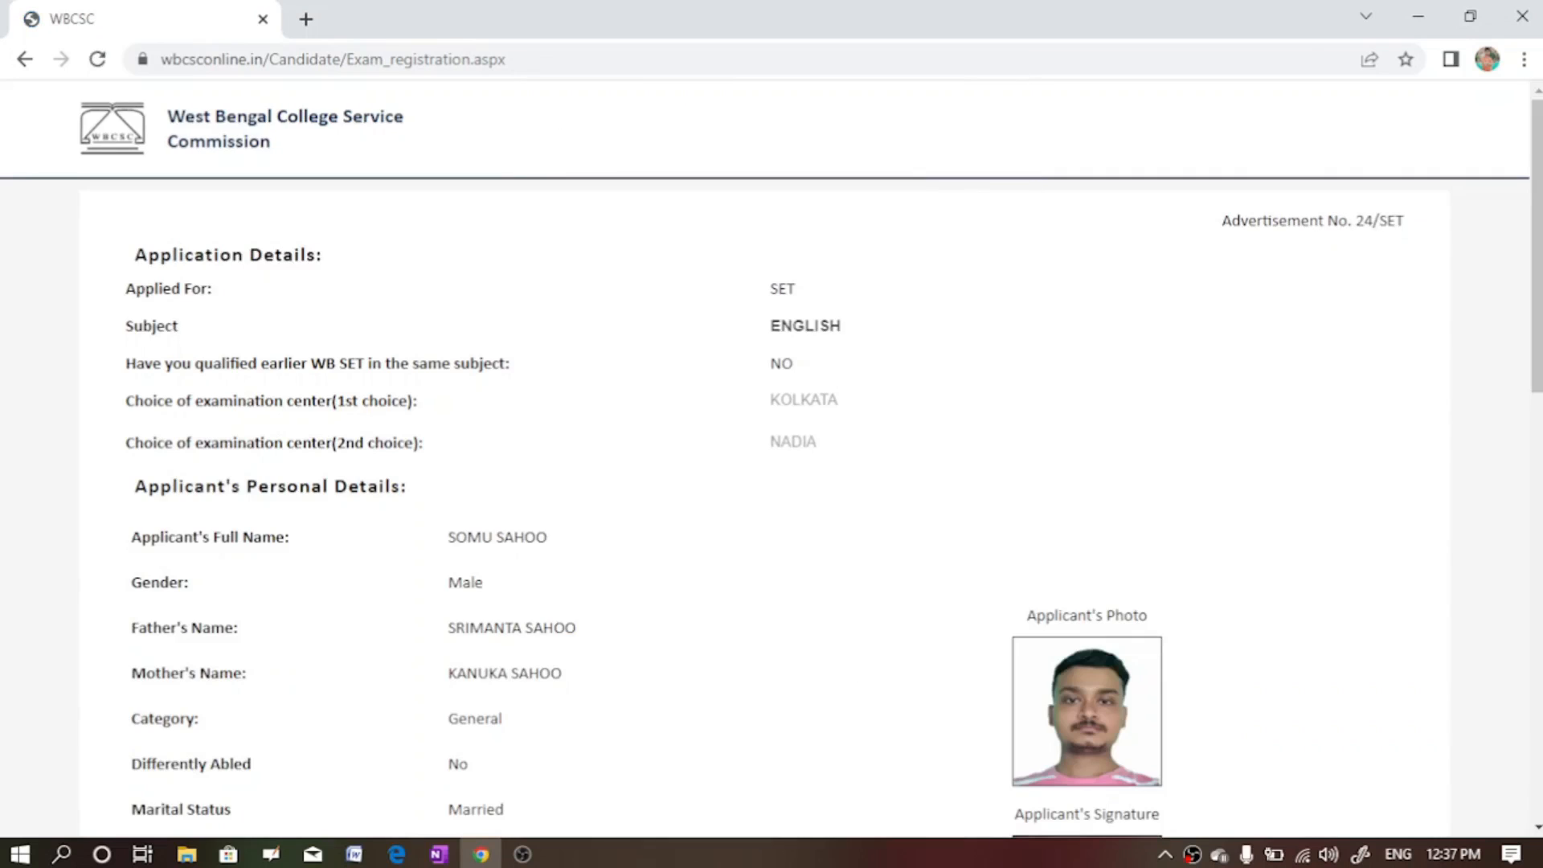
scroll(772, 458, "down", 8)
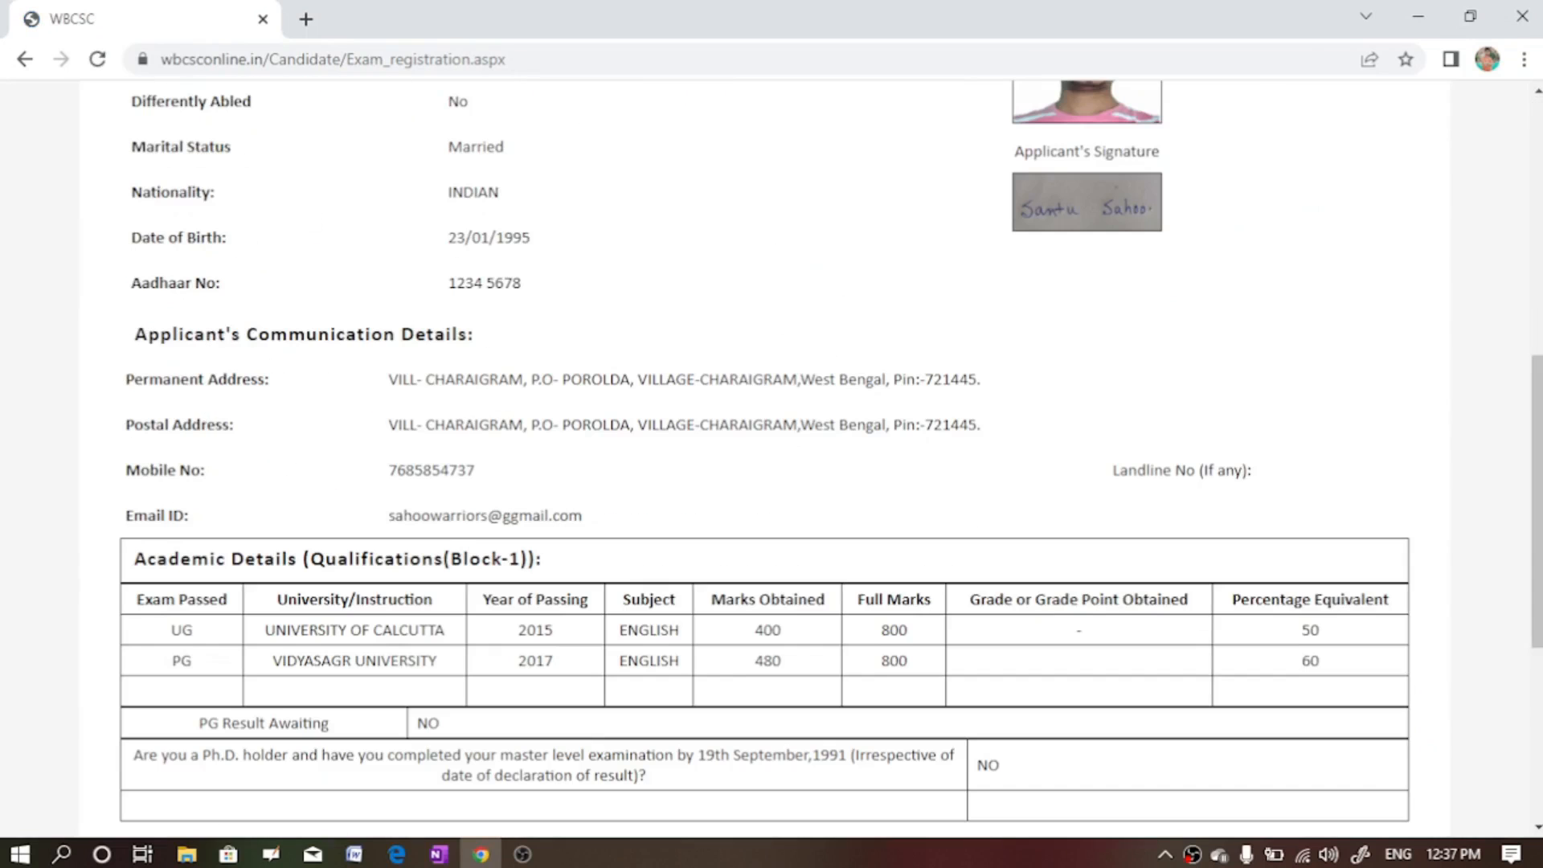
scroll(772, 458, "down", 5)
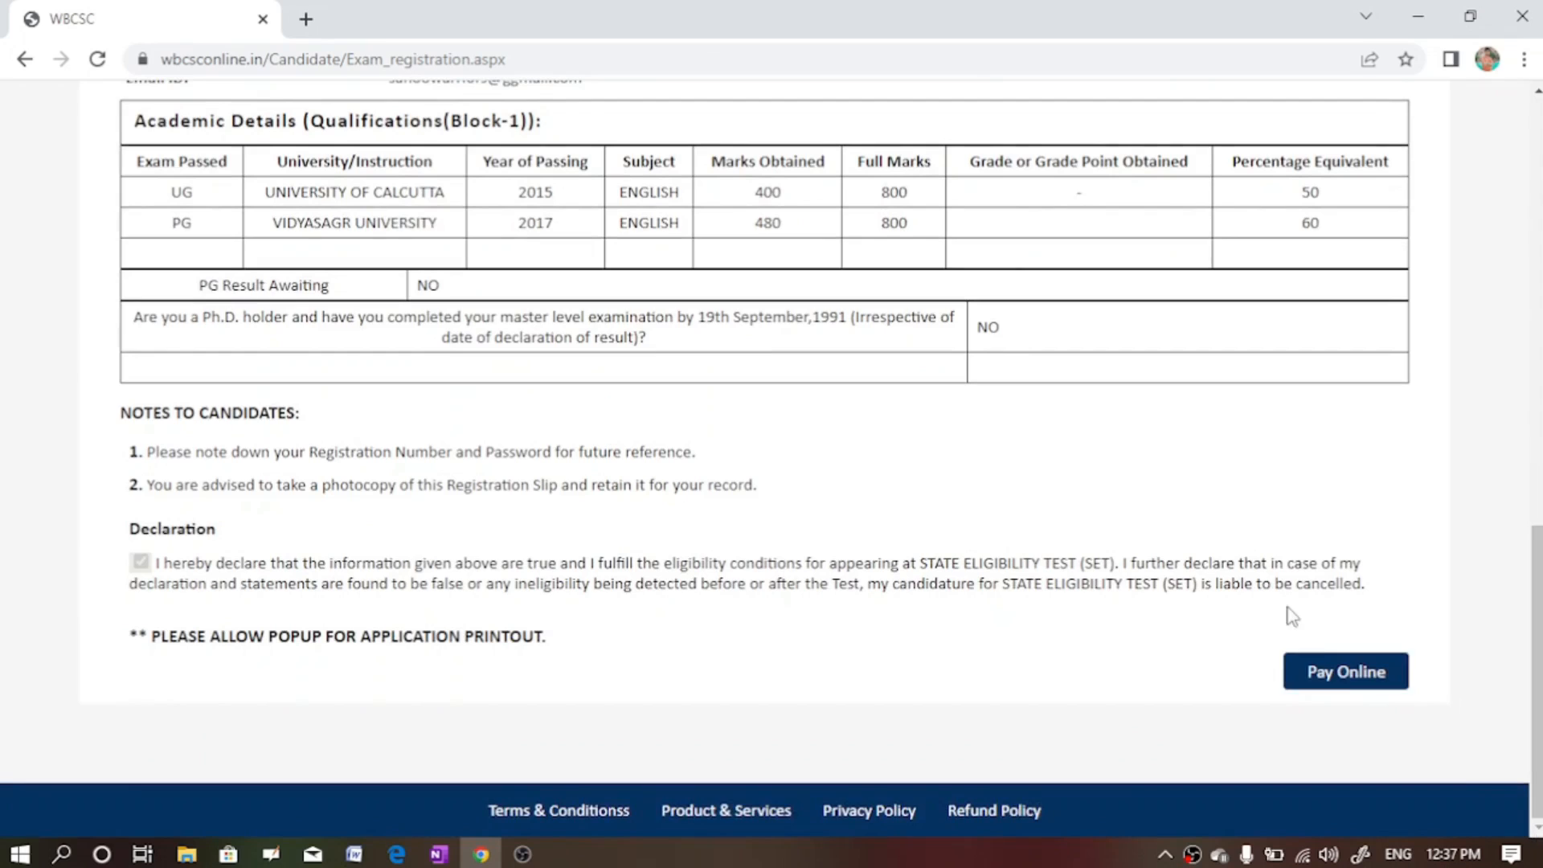
left_click(1341, 683)
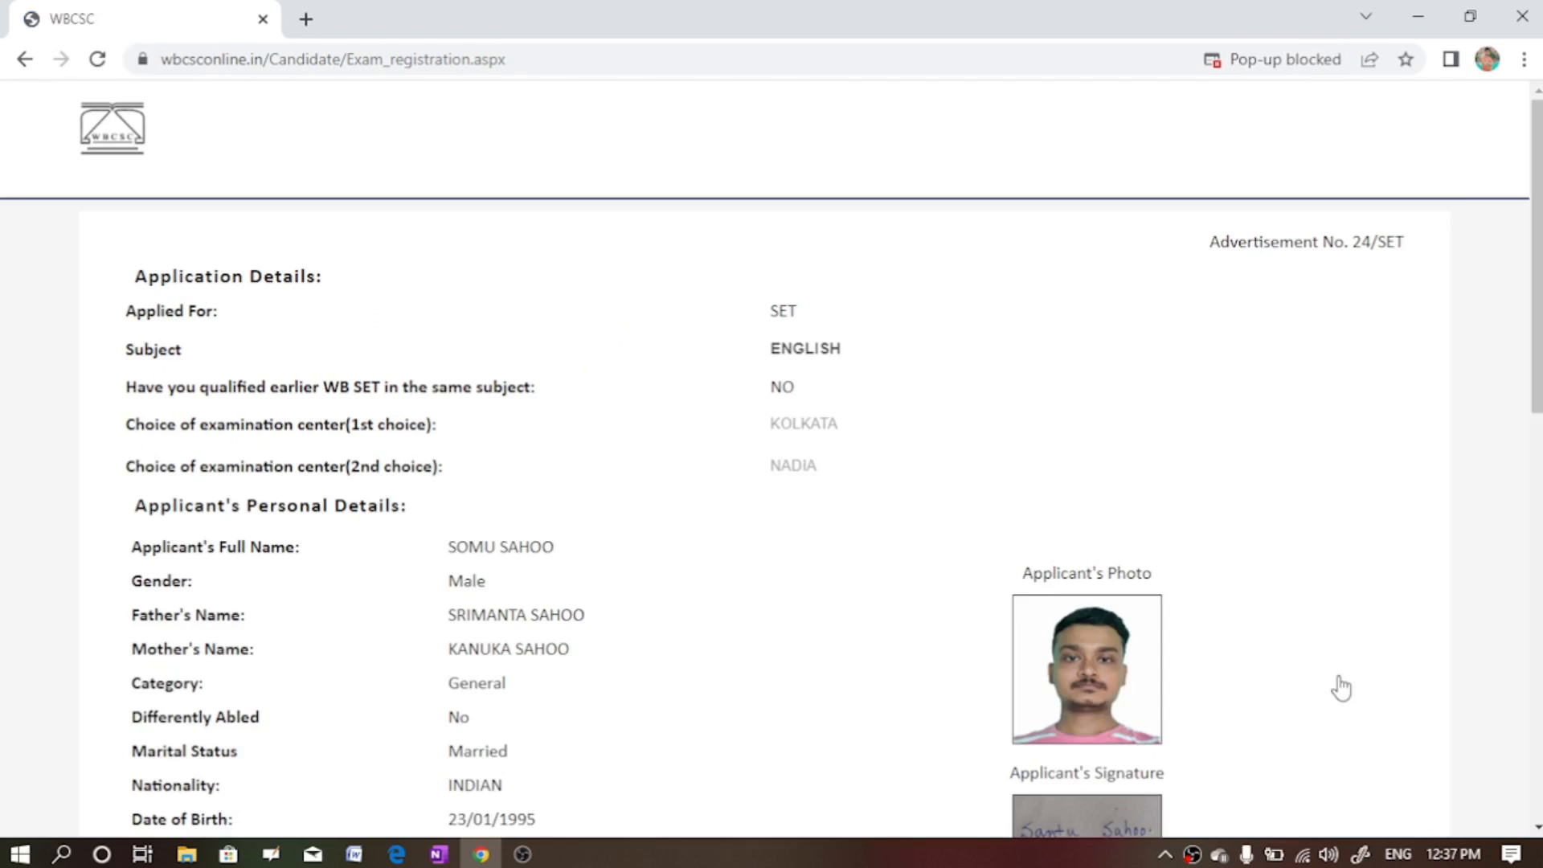
key("Page_Down")
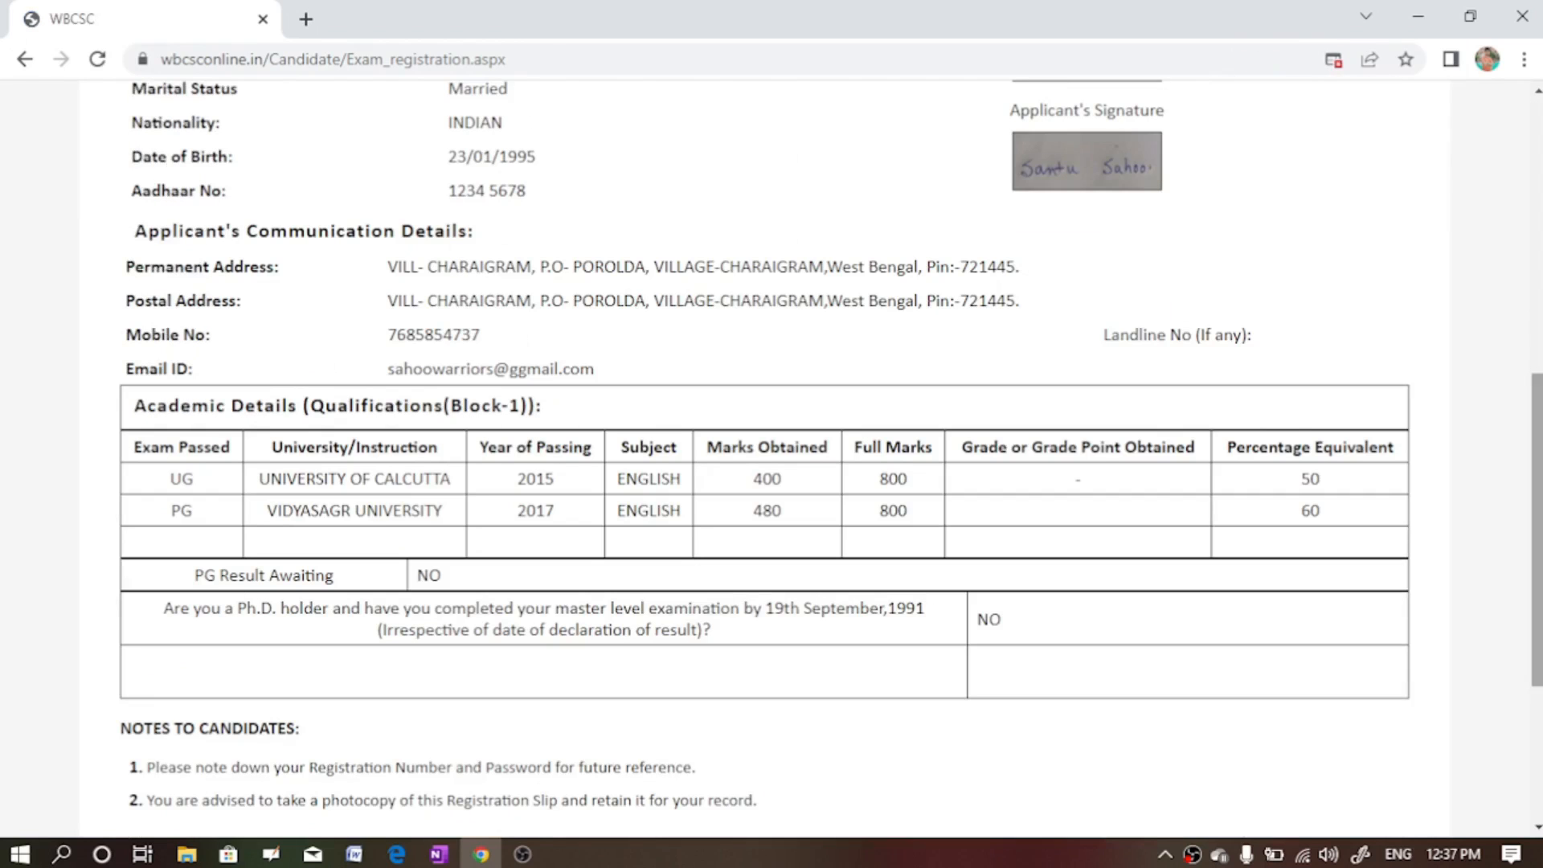
key("Page_Down")
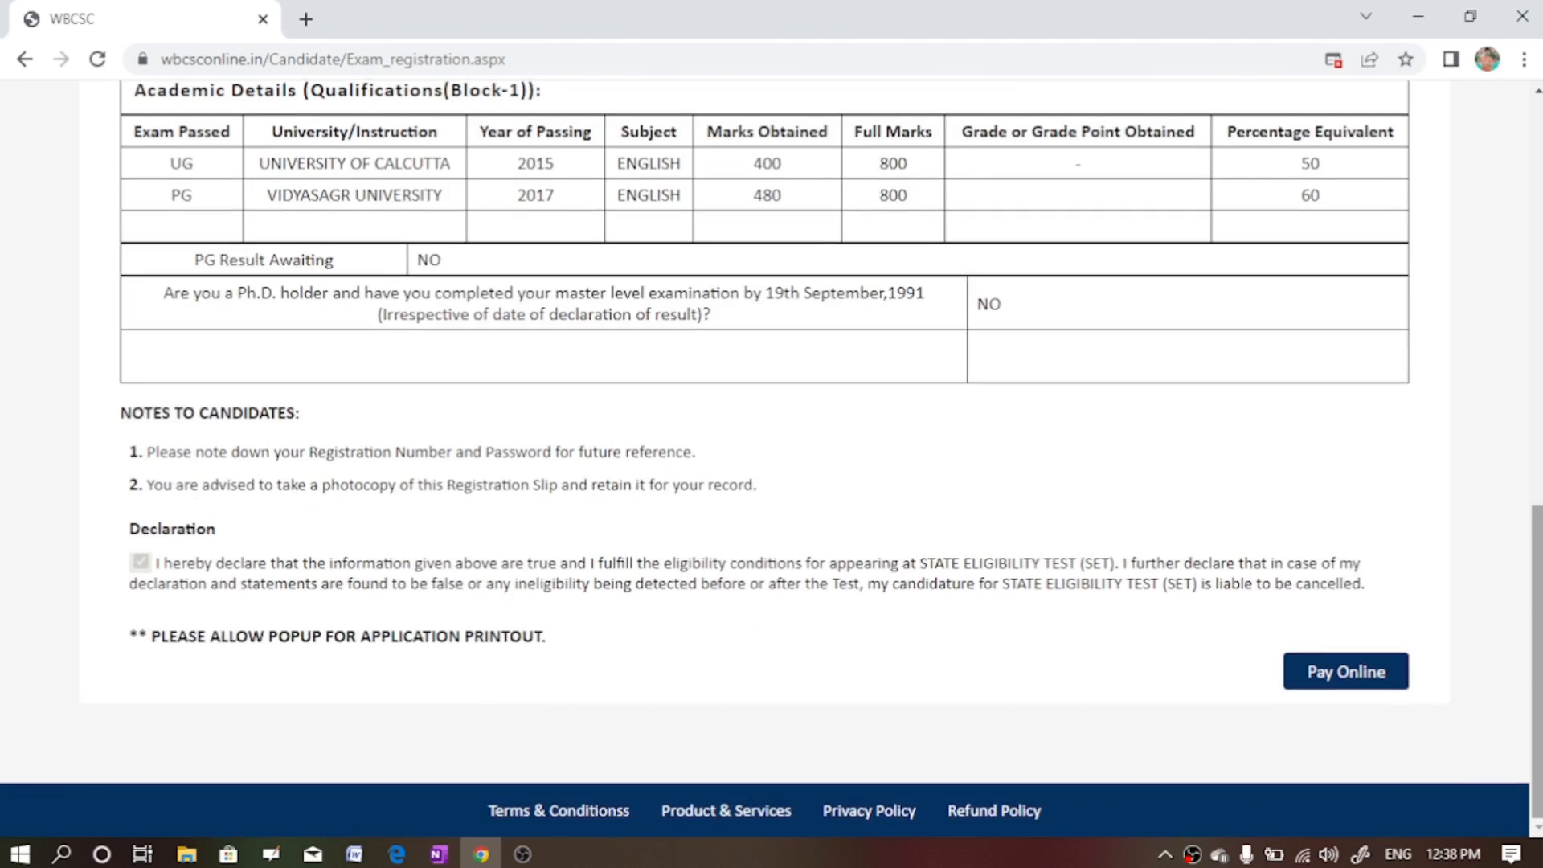
left_click(1373, 681)
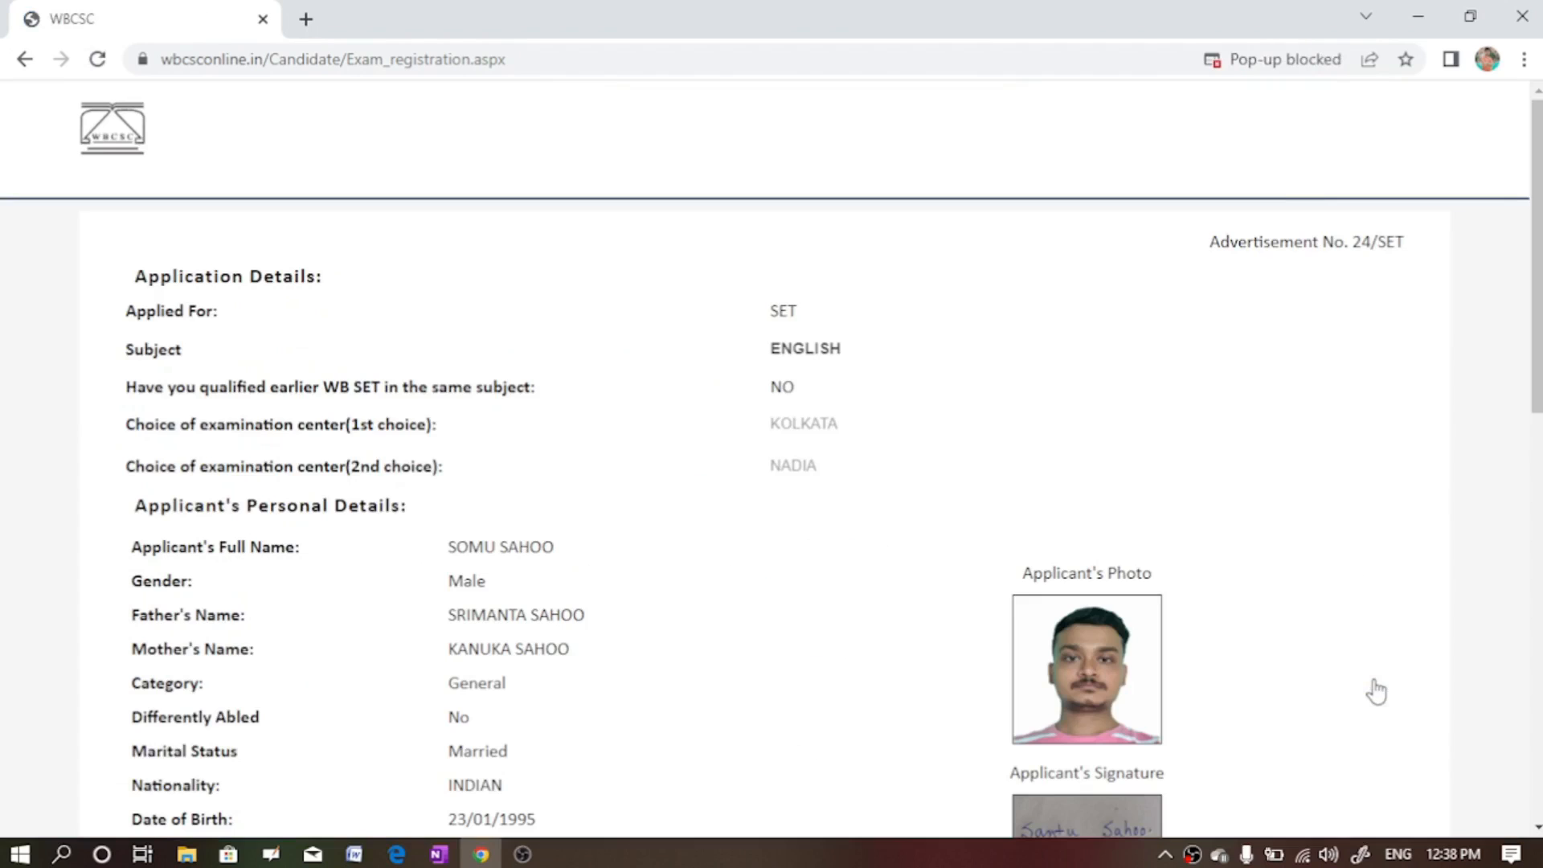
- Always allow pop-ups from wbcsconline.in in Chrome, then retry Pay Online
left_click(1334, 61)
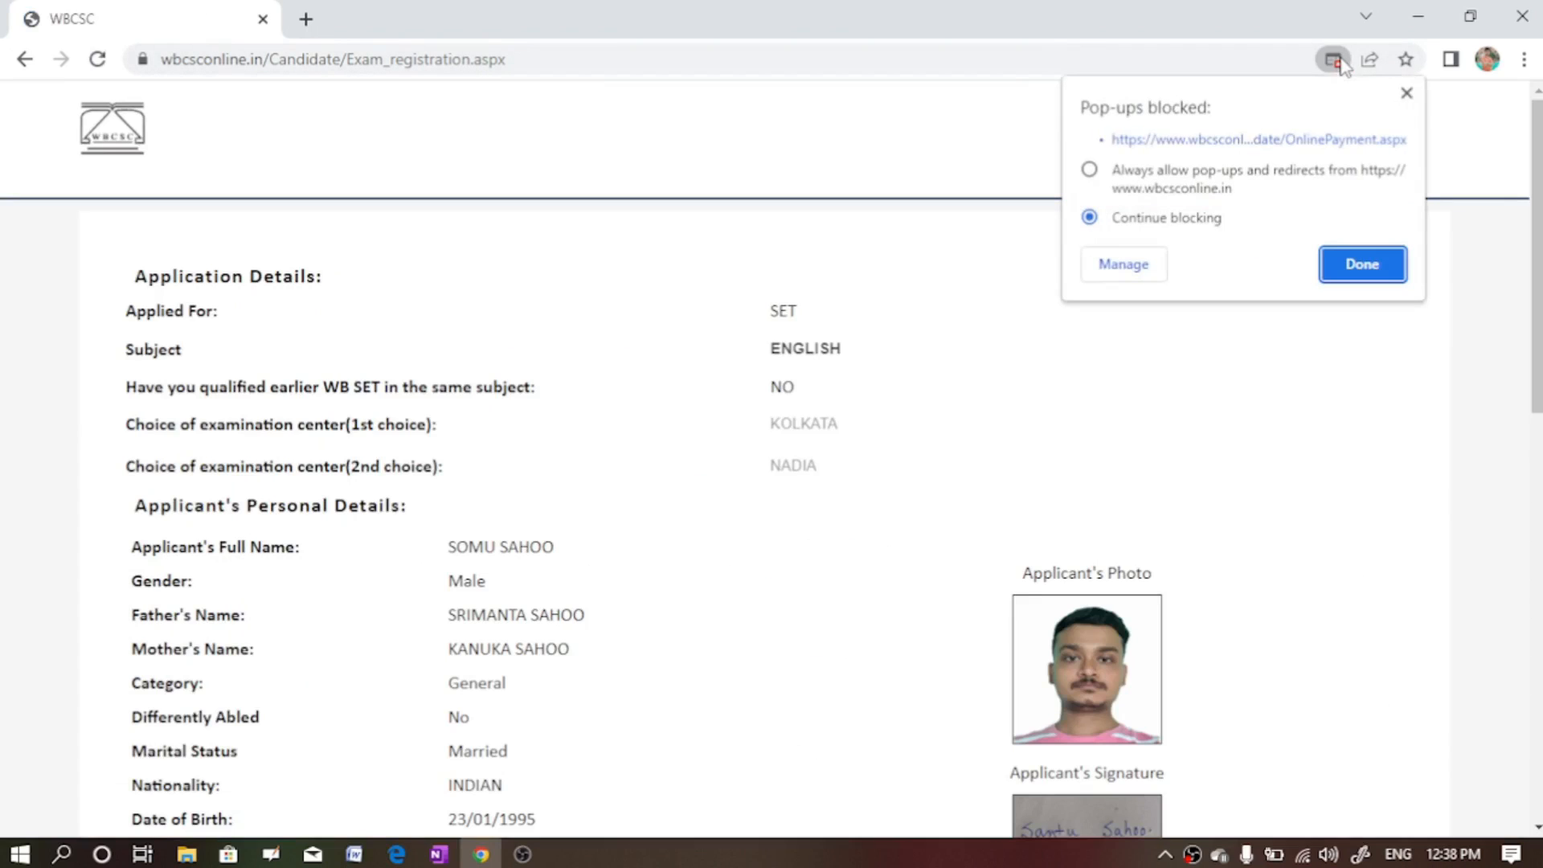
left_click(1094, 175)
left_click(1353, 273)
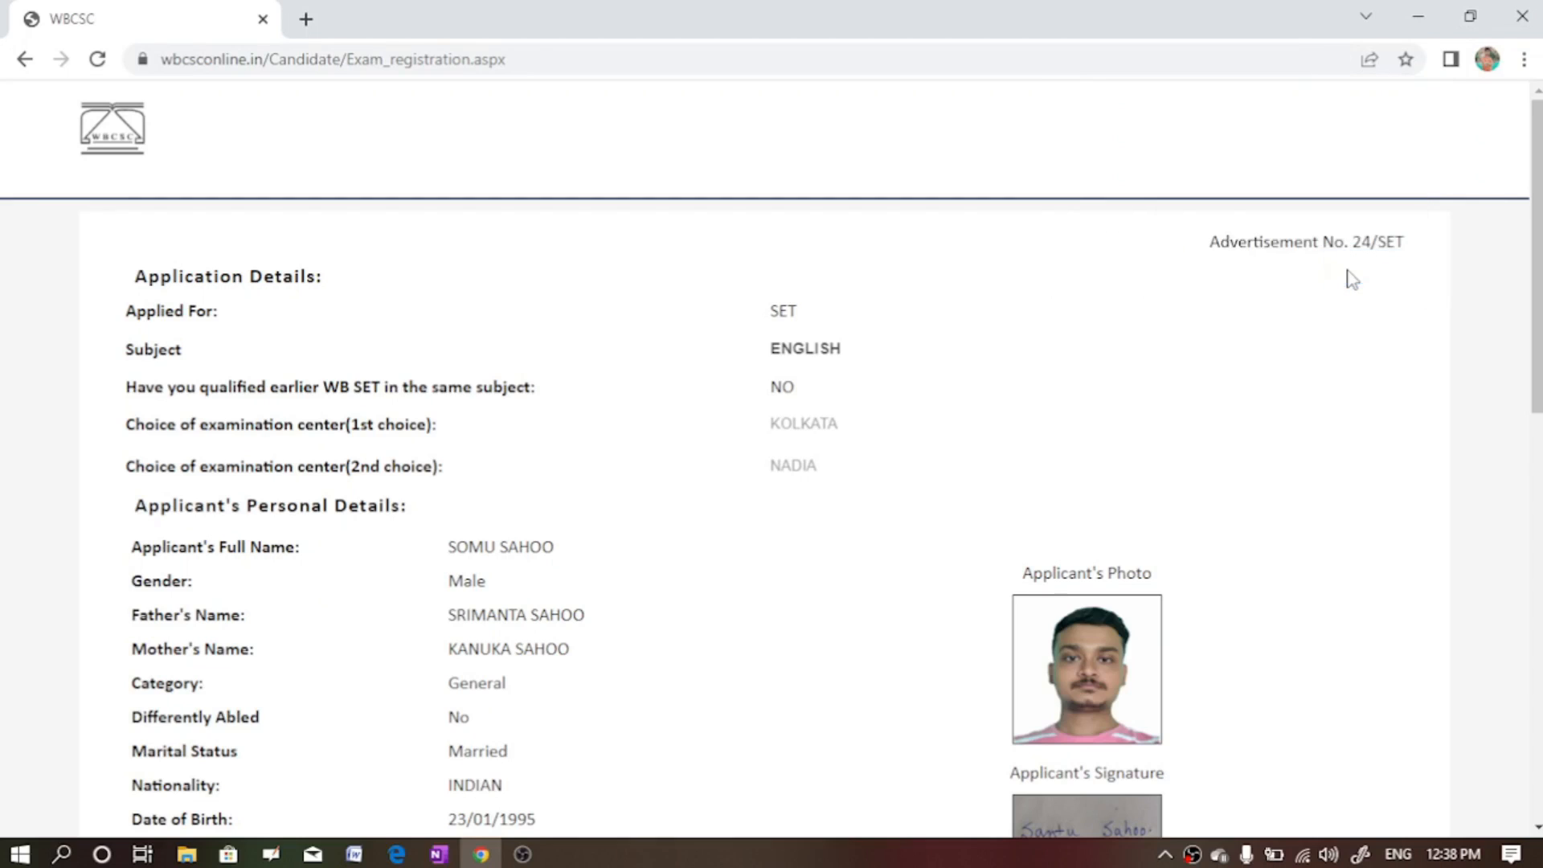
scroll(1393, 736, "down", 10)
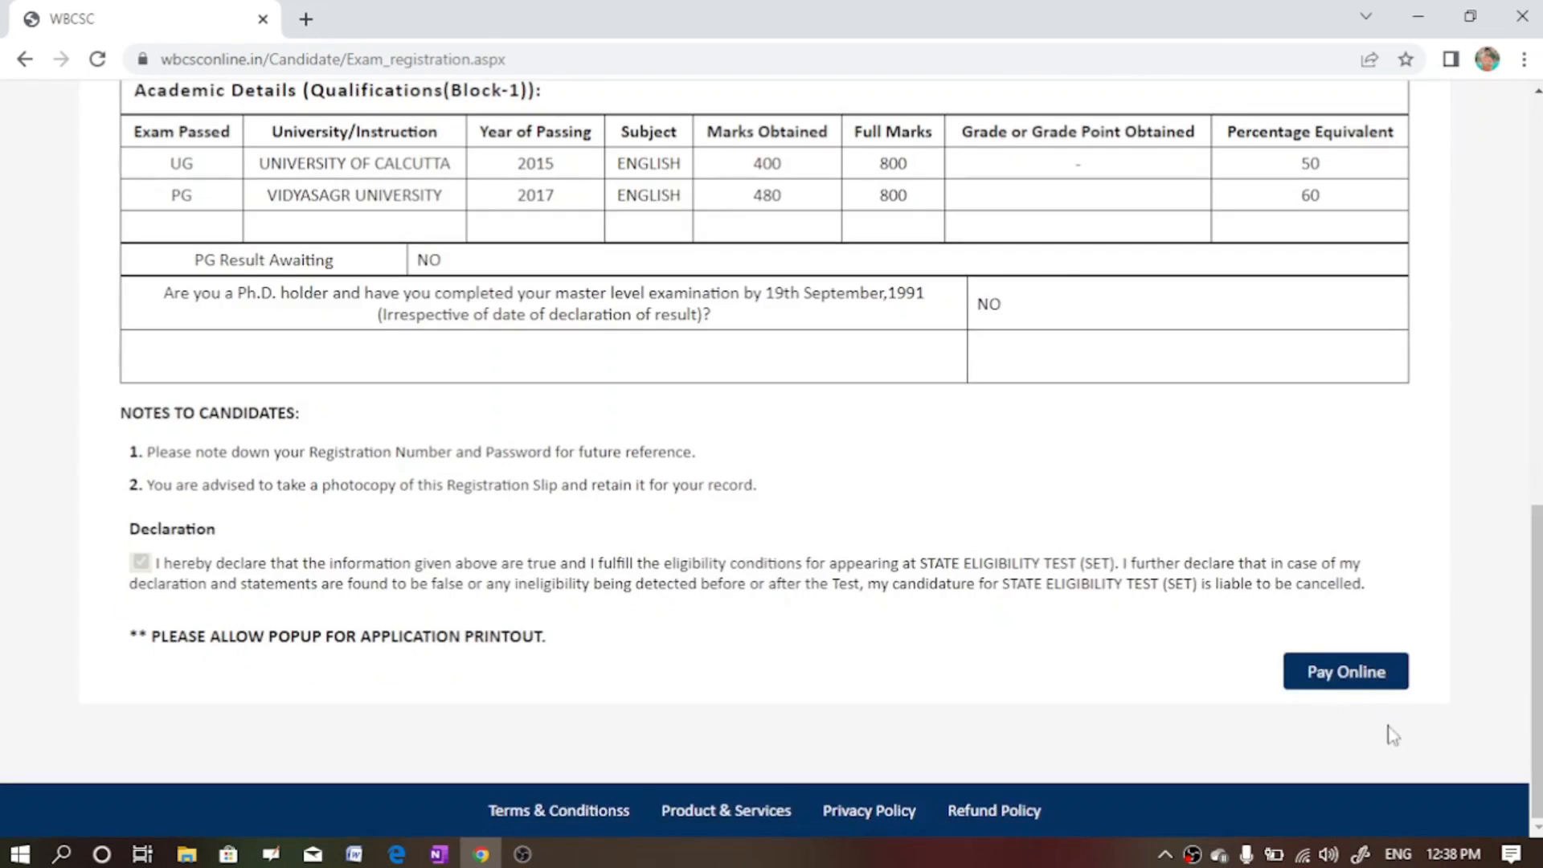
left_click(1337, 679)
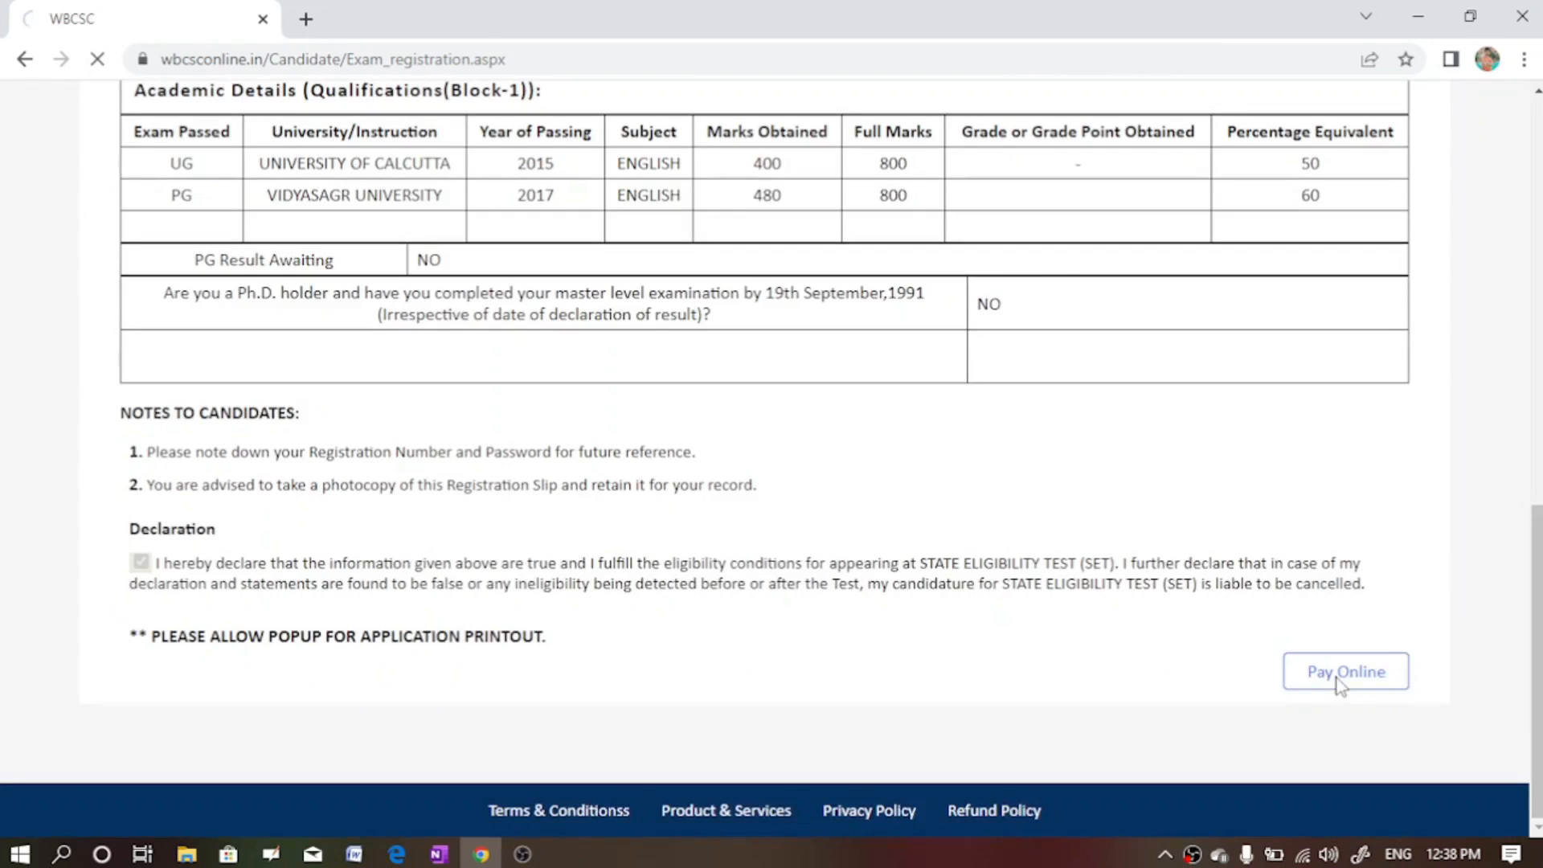